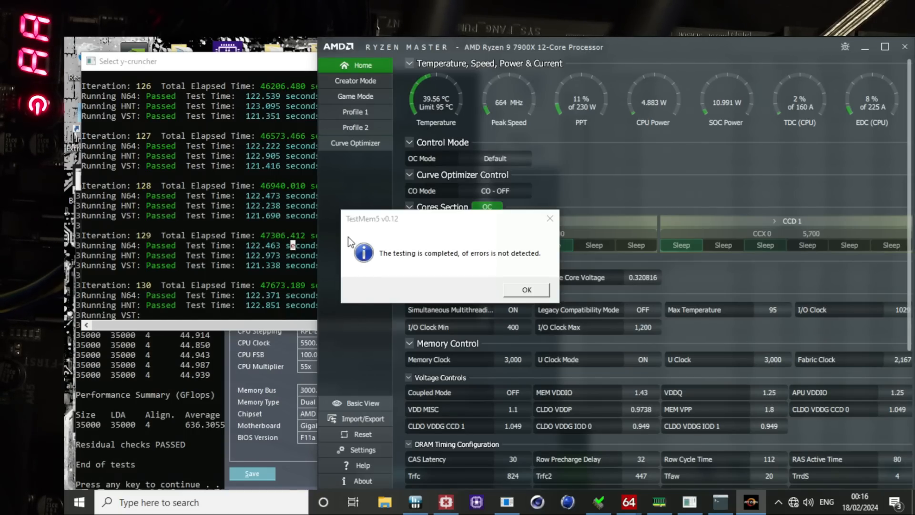
Step: Arrange the Ryzen Master window and the TestMem5 completion message so that both can be read side by side
left_click_drag(462, 47, 477, 125)
left_click(125, 297)
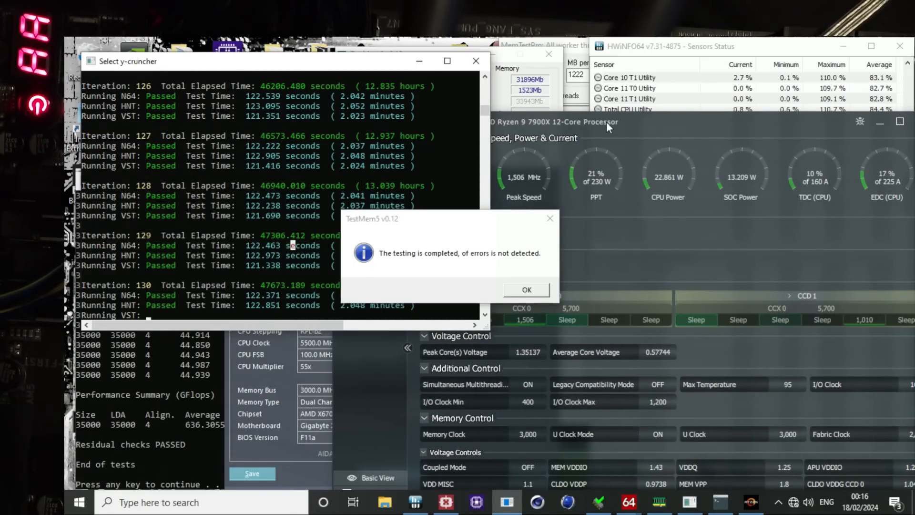
left_click_drag(607, 122, 539, 61)
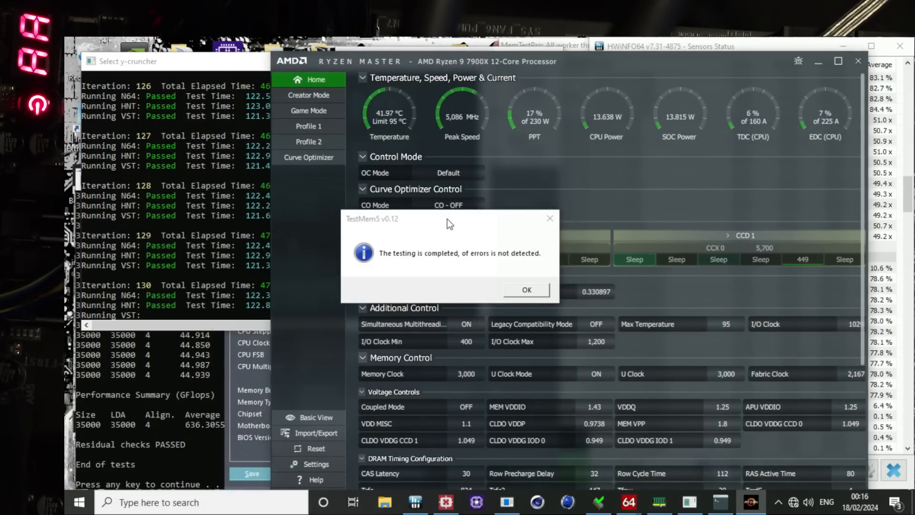
left_click_drag(447, 219, 189, 60)
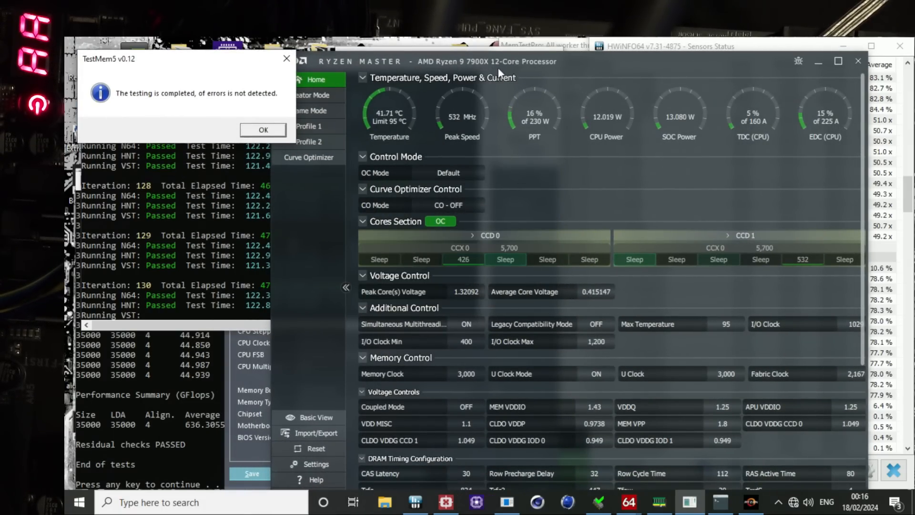
left_click_drag(499, 68, 522, 55)
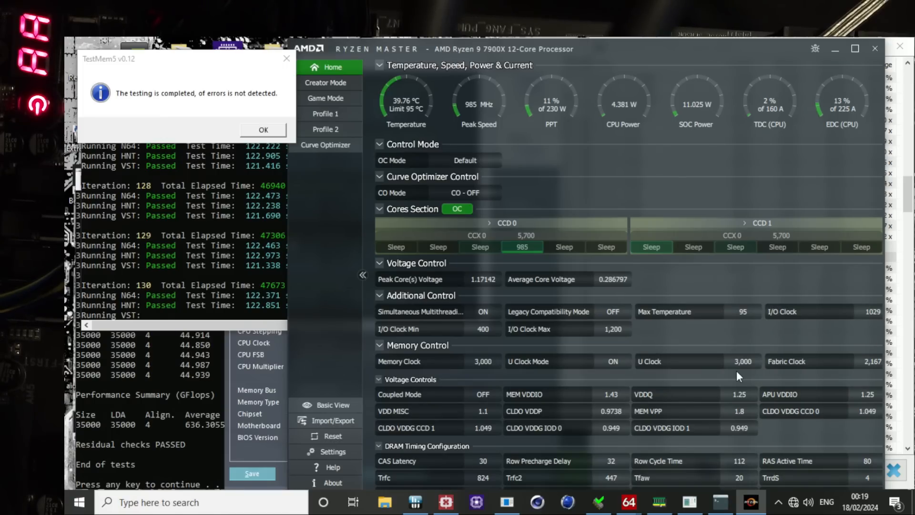
Step: Bring the y-cruncher and Linpack Xtreme results forward, and check the Windows hardware errors in the HWiNFO64 sensor list
left_click(247, 278)
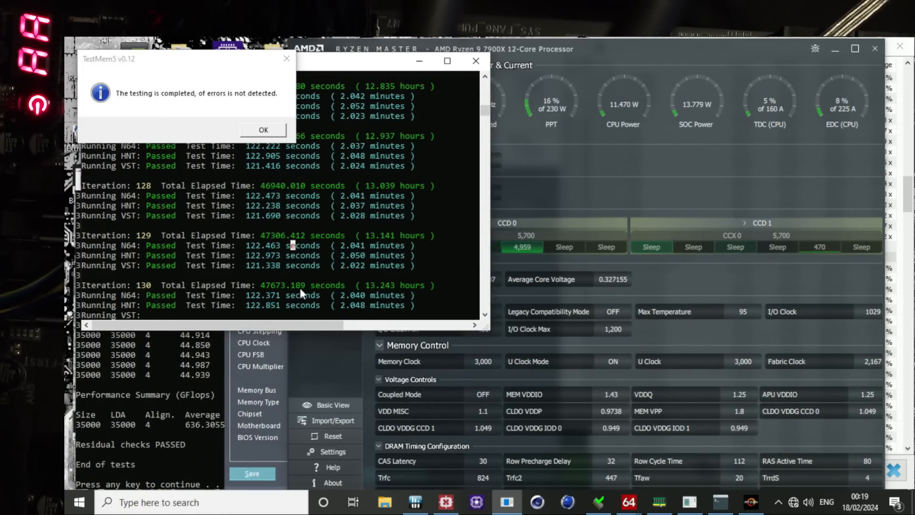
left_click(193, 379)
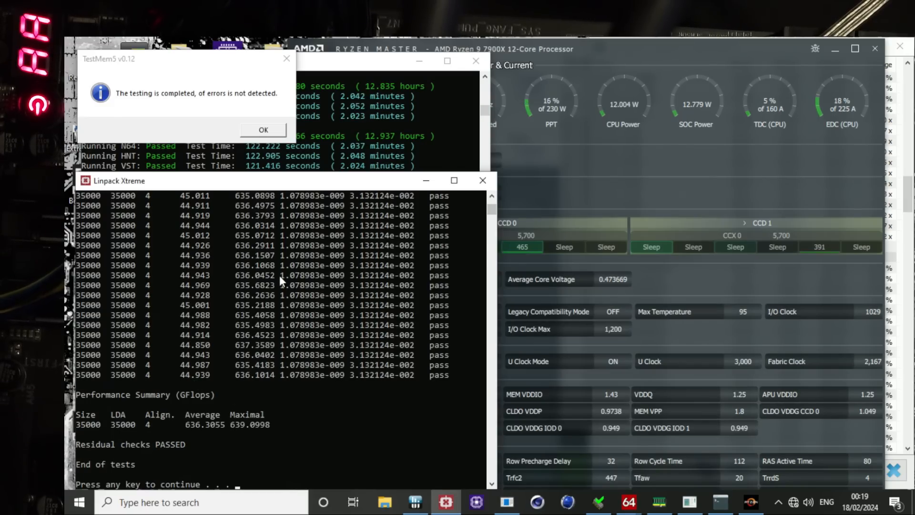
left_click(908, 431)
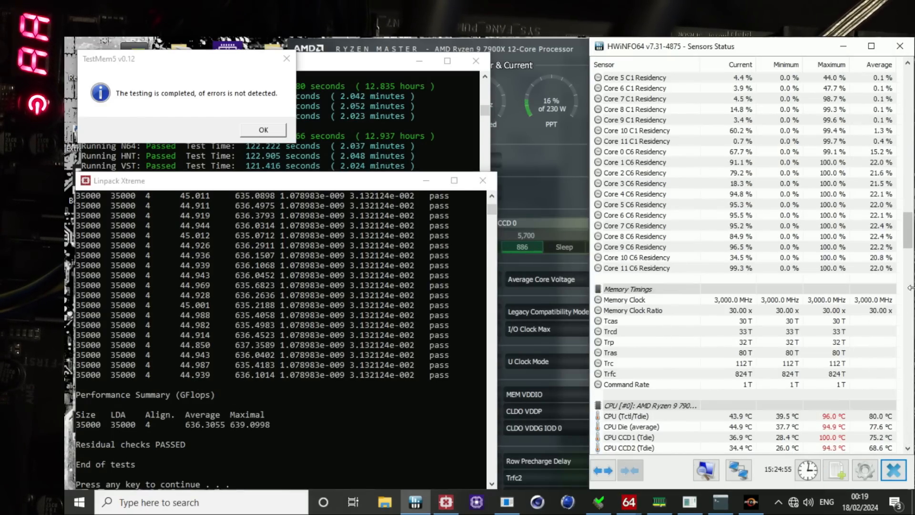
left_click_drag(910, 241, 907, 435)
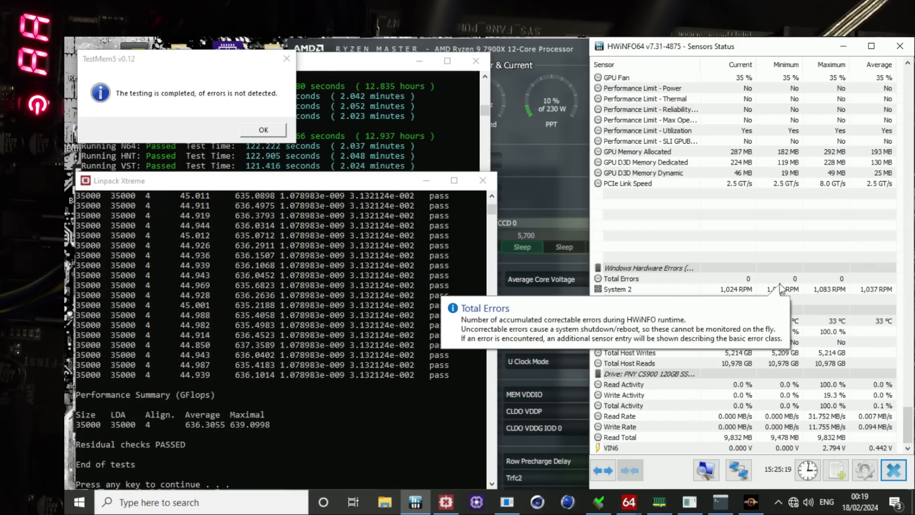
left_click(553, 189)
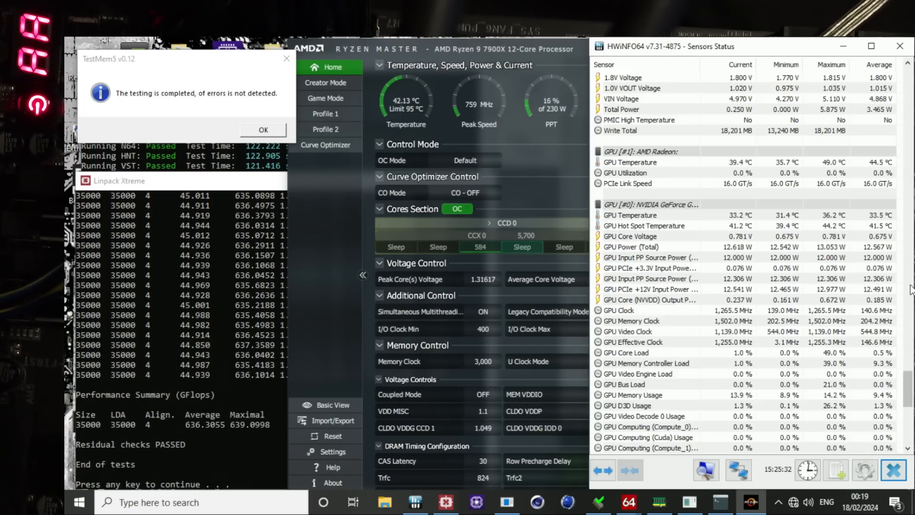
left_click(892, 319)
scroll(719, 201, "down", 12)
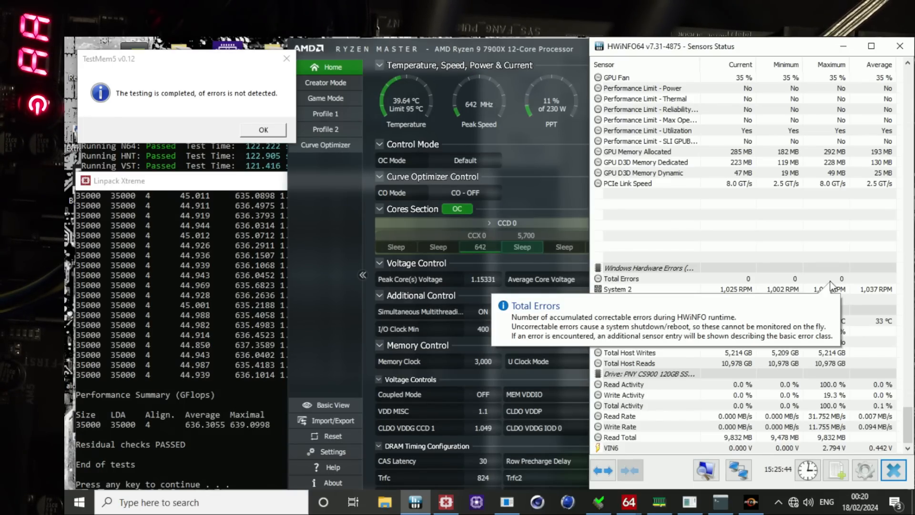
Step: Go back to the start of the Linpack Xtreme results and highlight the GFlops value of the first run
left_click(155, 313)
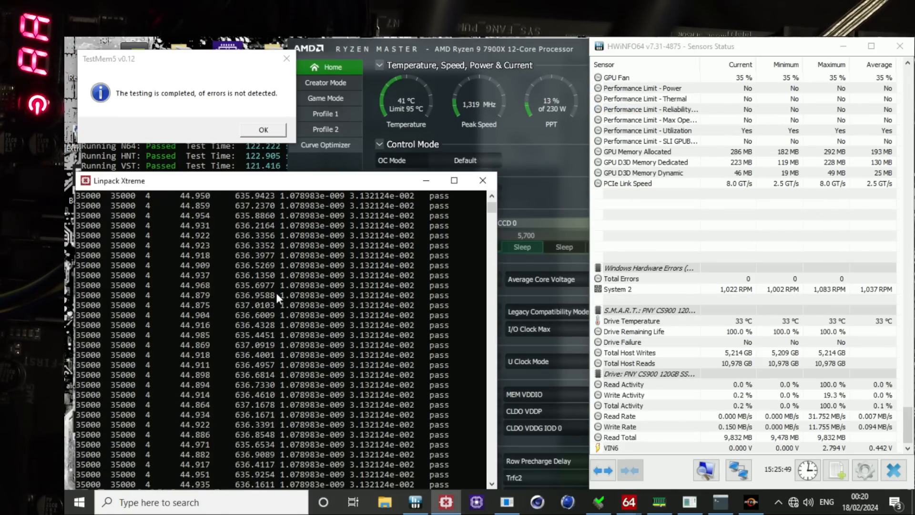
scroll(274, 289, "up", 15)
left_click_drag(235, 325, 304, 362)
scroll(304, 362, "up", 3)
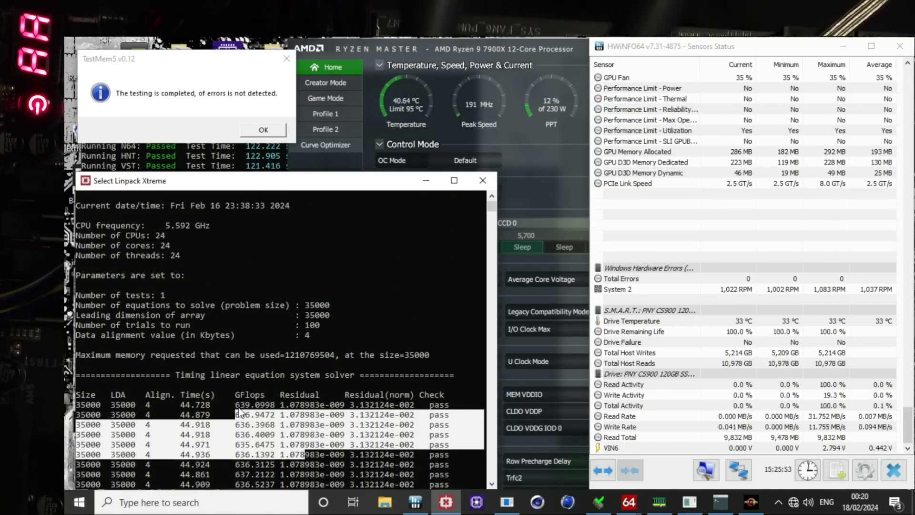
left_click_drag(236, 405, 272, 407)
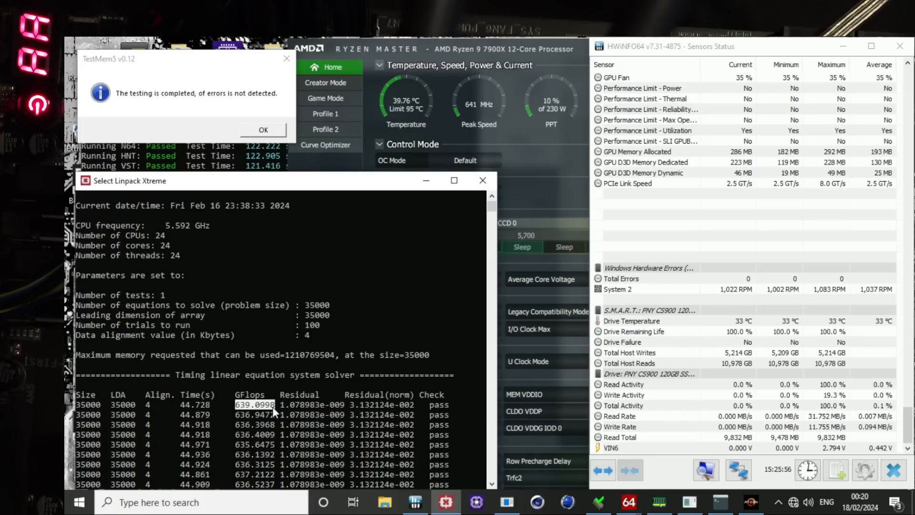
Step: Highlight the GFlops values of the following Linpack Xtreme runs and review the remaining runs
scroll(276, 406, "down", 1)
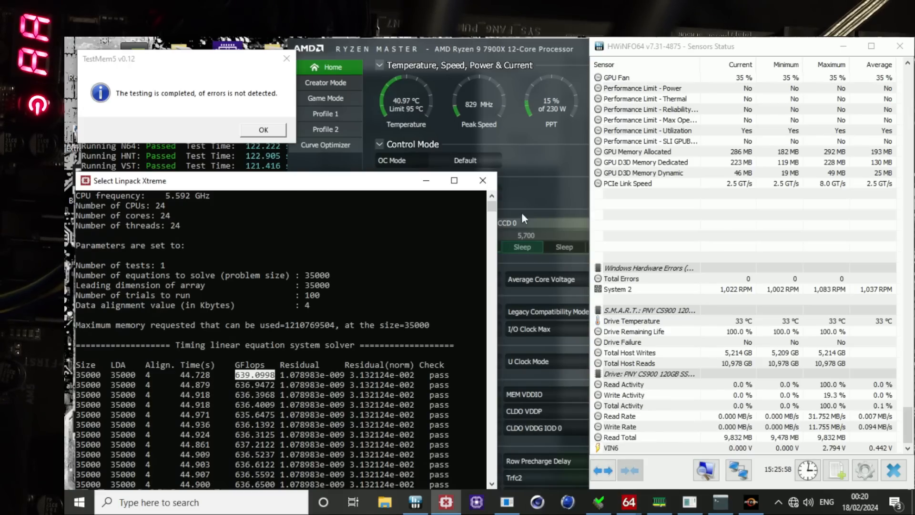
scroll(391, 368, "down", 2)
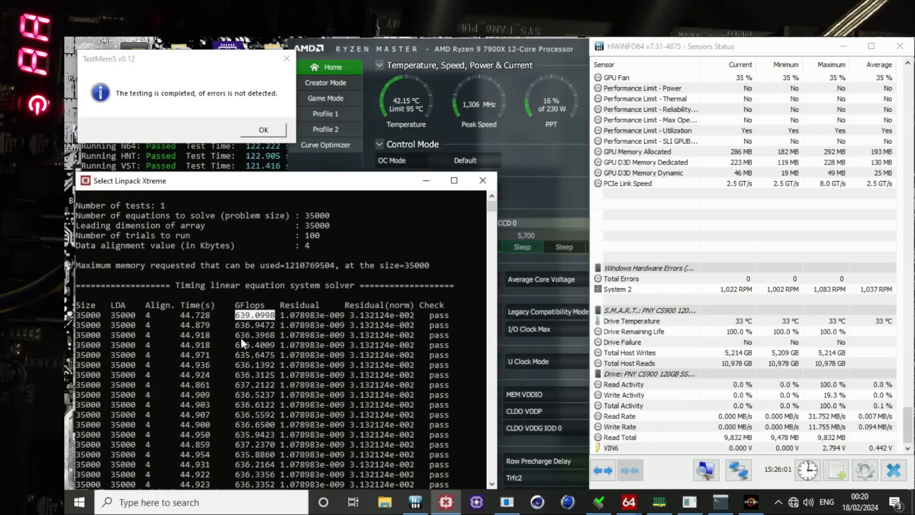
left_click_drag(237, 325, 280, 463)
scroll(278, 400, "down", 2)
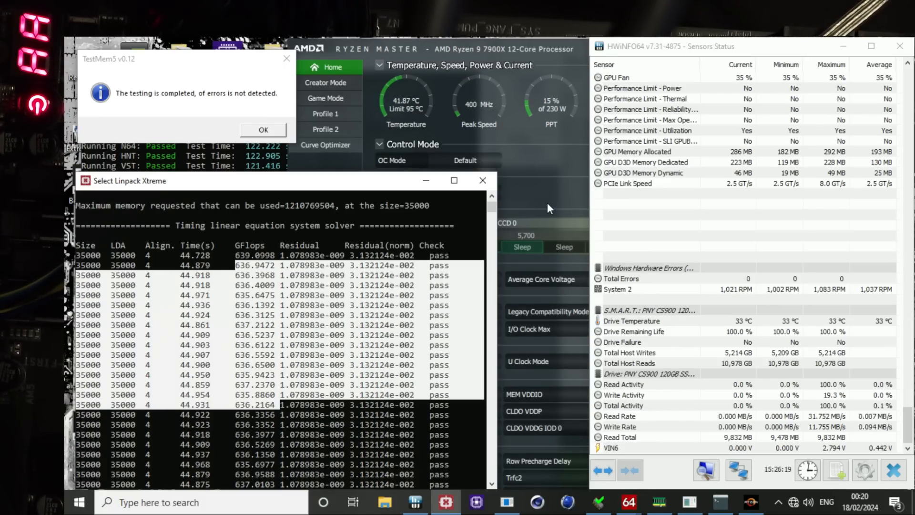
left_click(396, 276)
scroll(397, 276, "down", 4)
scroll(396, 275, "down", 10)
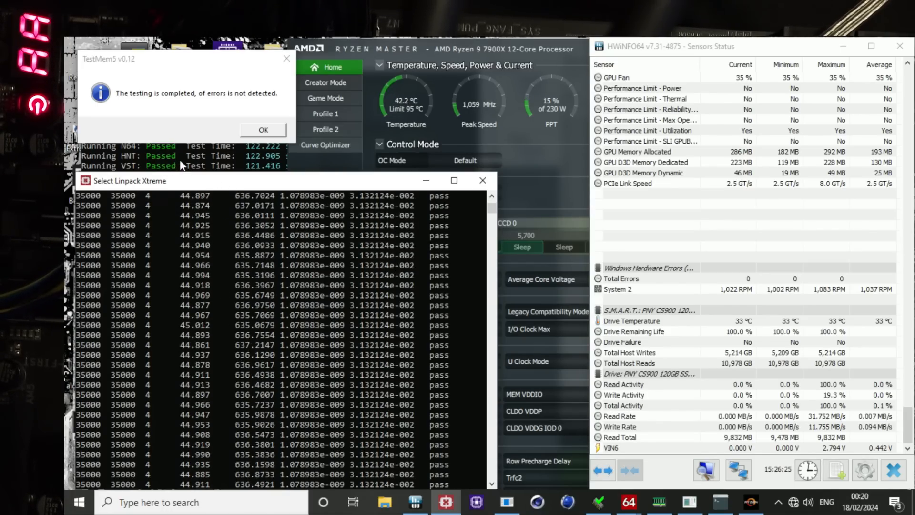
Step: Review the memory clocks, voltage controls and DRAM timing configuration in Ryzen Master
left_click(547, 191)
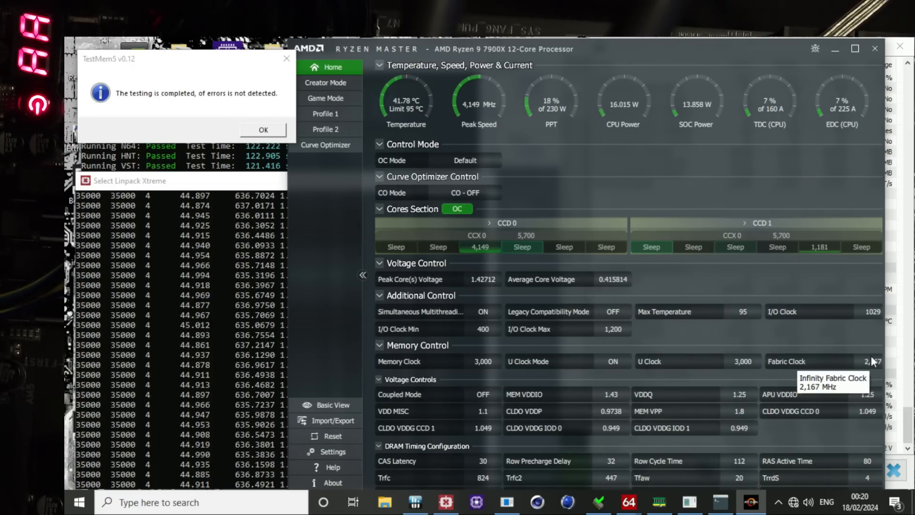
scroll(870, 379, "down", 2)
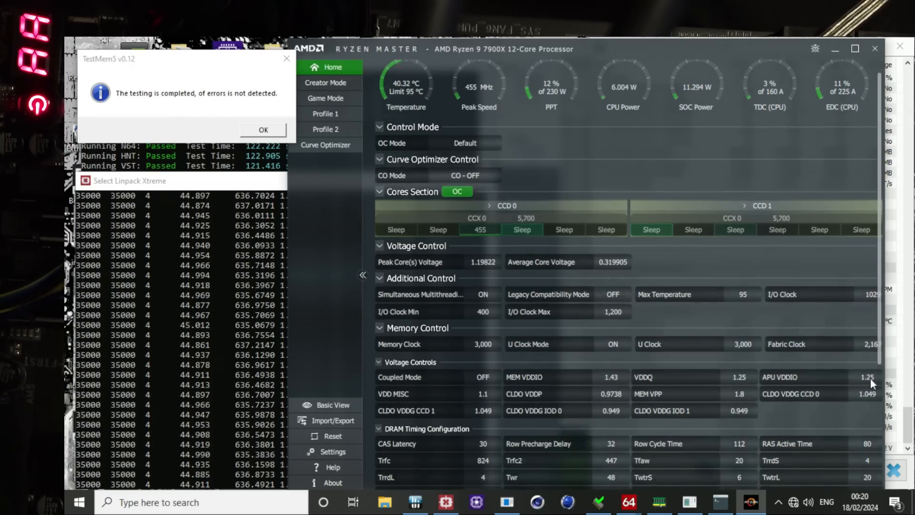
scroll(871, 374, "down", 1)
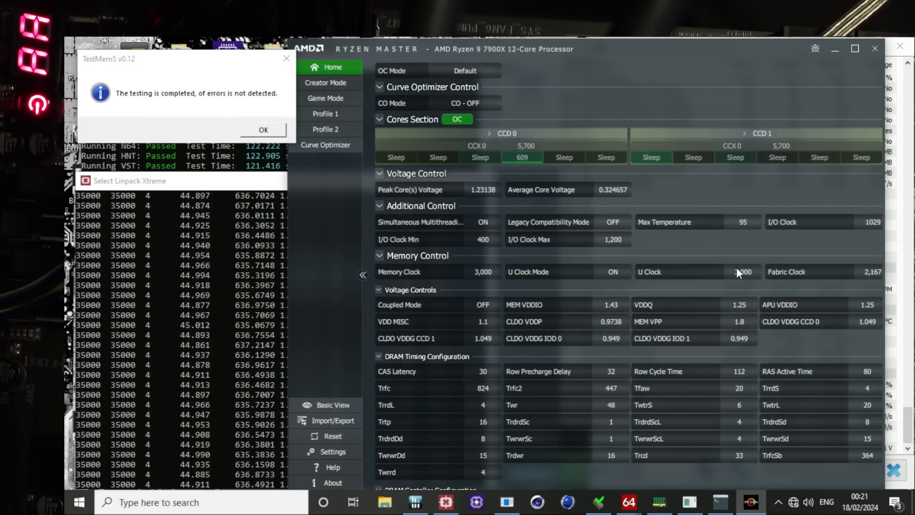
Step: Move the Ryzen Master window lower, bring the Linpack Xtreme and y-cruncher windows forward, and examine y-cruncher's last iteration
left_click_drag(579, 50, 572, 202)
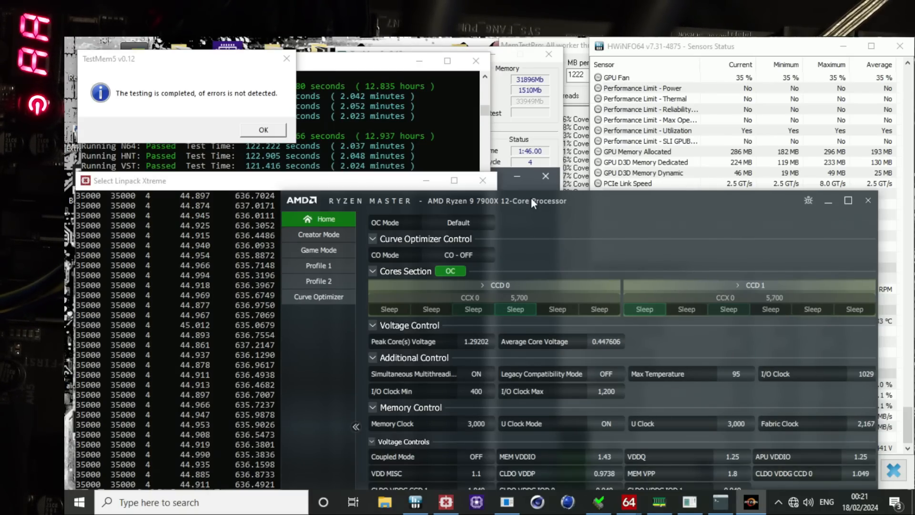
left_click(392, 181)
left_click(355, 63)
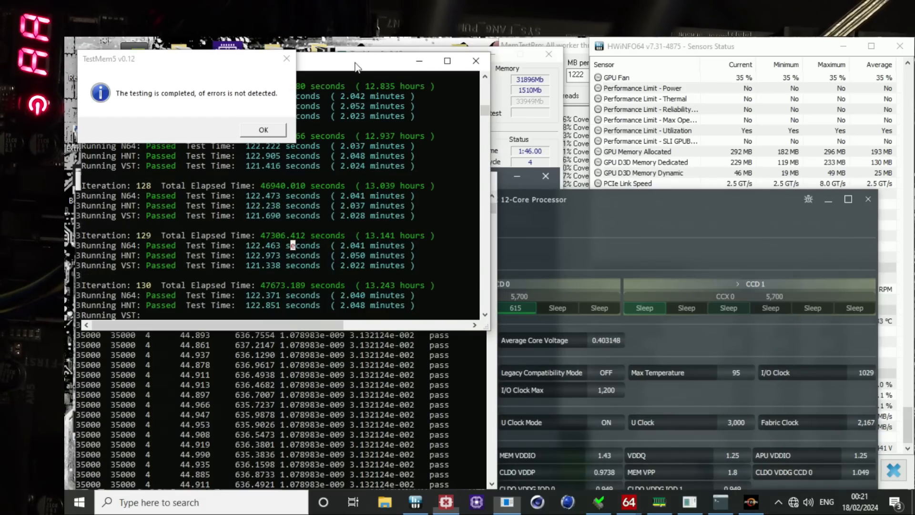
left_click(414, 462)
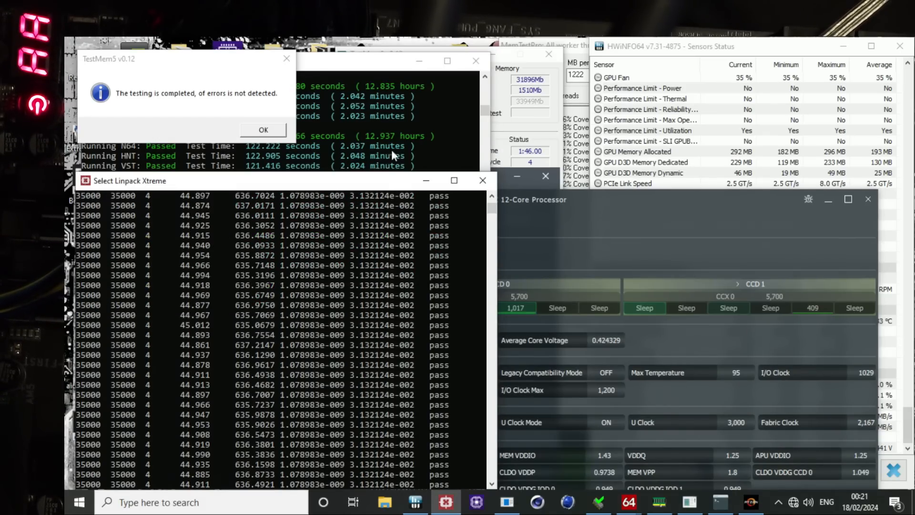
left_click(390, 149)
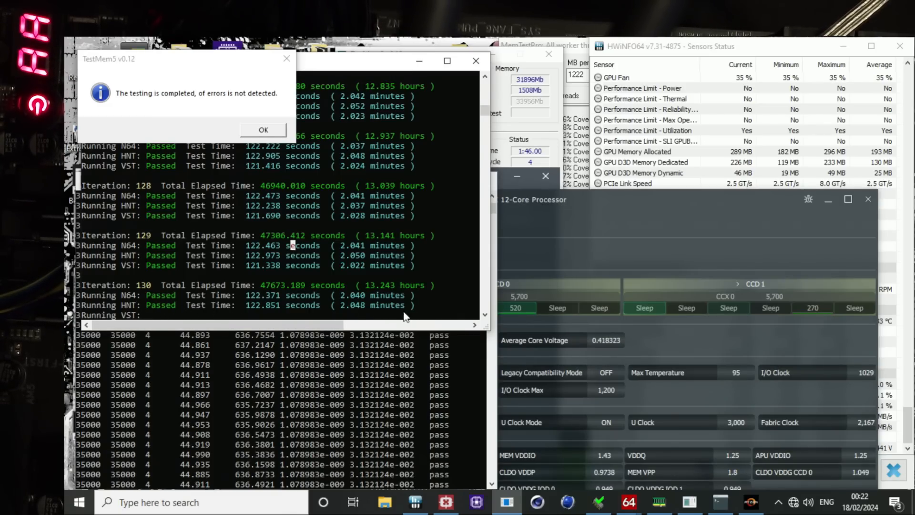
left_click(423, 307)
left_click_drag(403, 308, 172, 314)
left_click(229, 315)
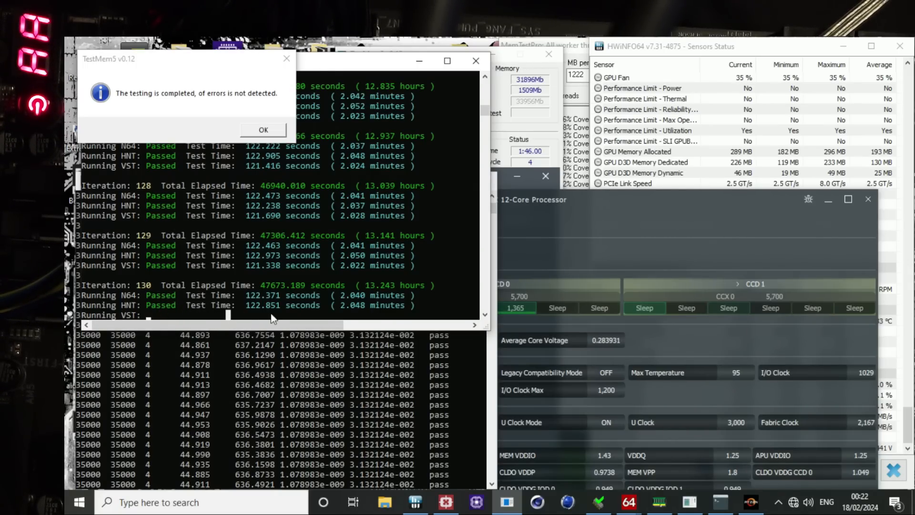
Step: Show the TestMem5 results and the MemTestPro results, examining the thread coverage and error lines
left_click(527, 136)
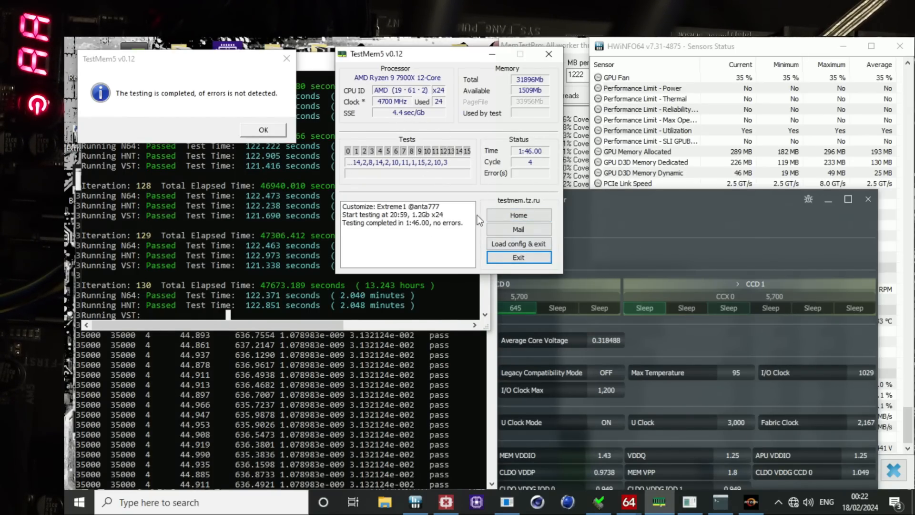
left_click(579, 99)
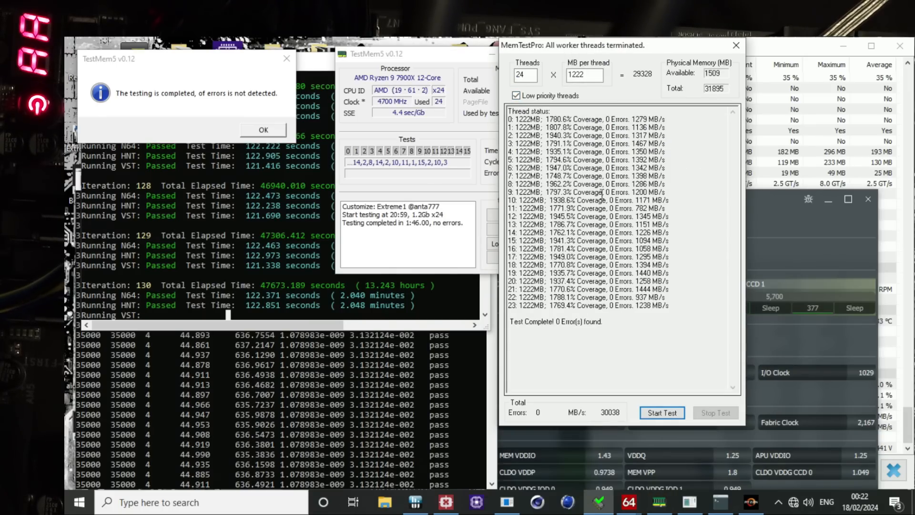
left_click_drag(563, 297, 553, 108)
left_click(564, 321)
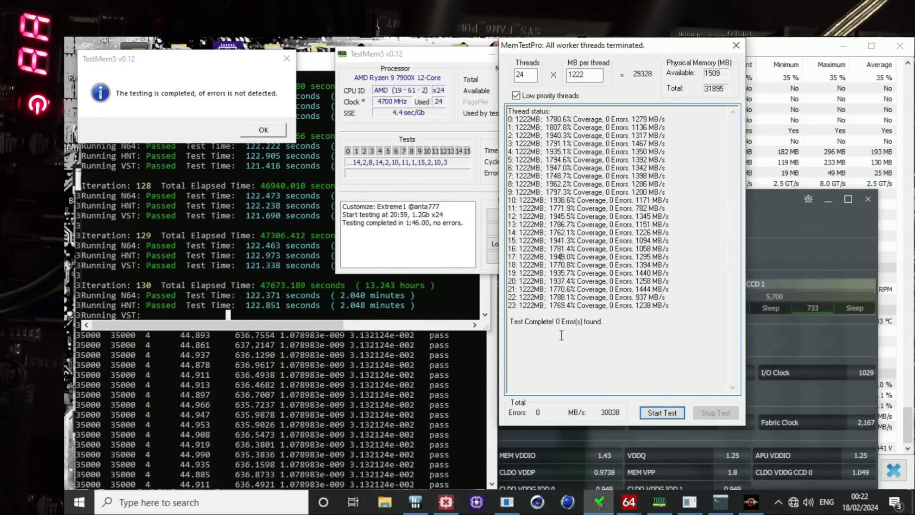
Step: Bring the PYPrime 2.0 benchmark result forward and review it against the memory clocks and voltages in Ryzen Master
left_click(795, 240)
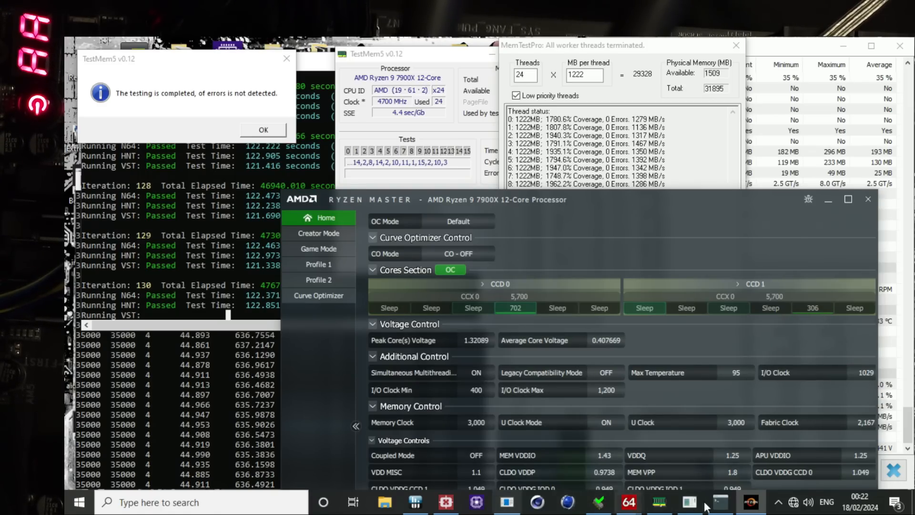
mouse_move(715, 505)
left_click(719, 441)
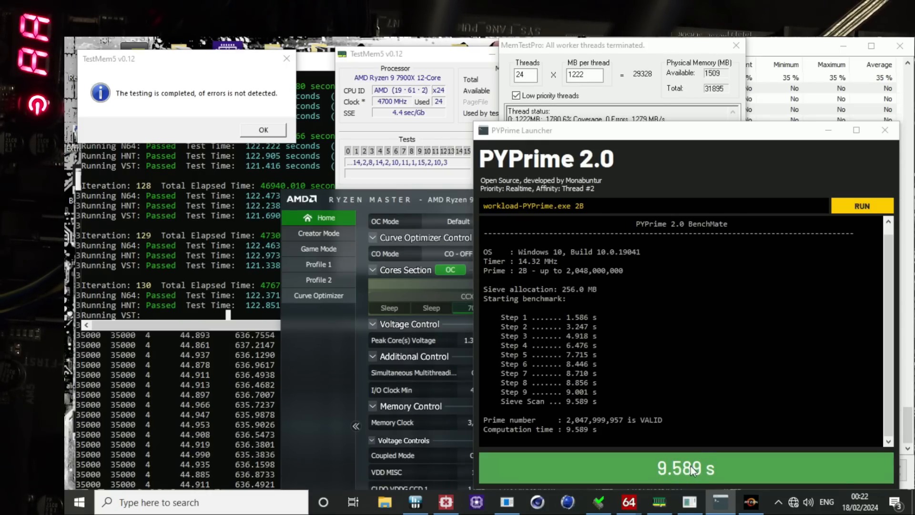
left_click(347, 413)
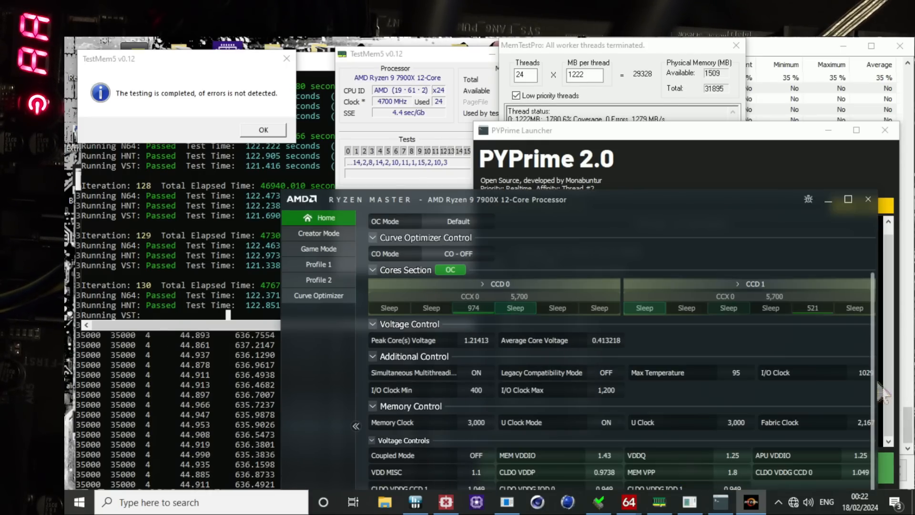
scroll(848, 422, "down", 1)
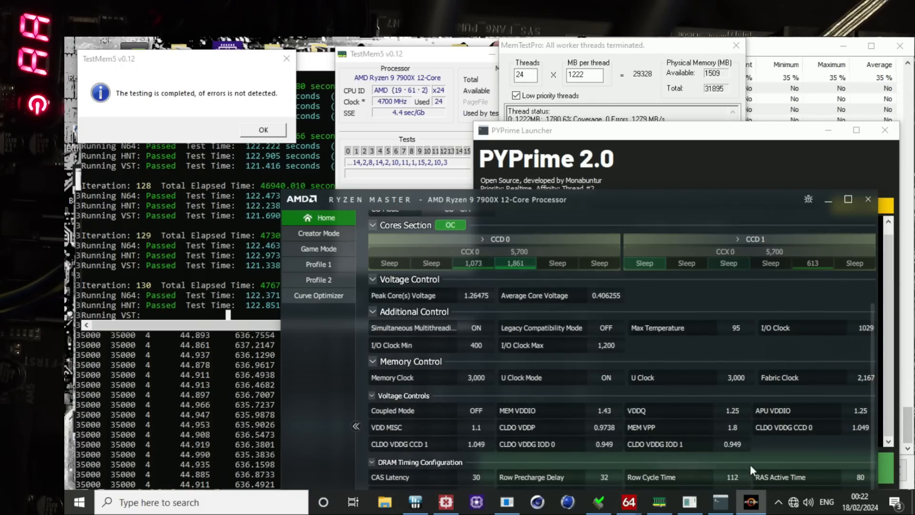
left_click(717, 179)
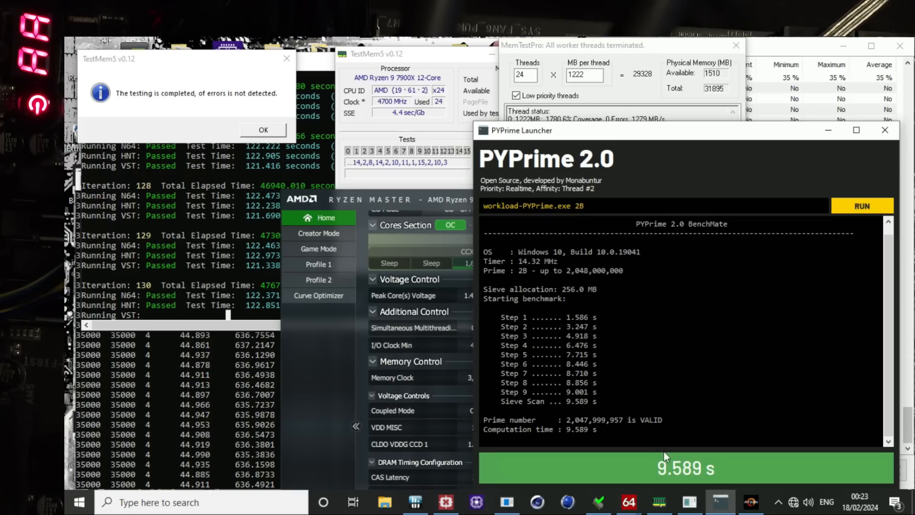
Step: Bring the Linpack Xtreme and AIDA64 Cache & Memory Benchmark windows forward and examine the memory read, write, copy and latency results
left_click(446, 502)
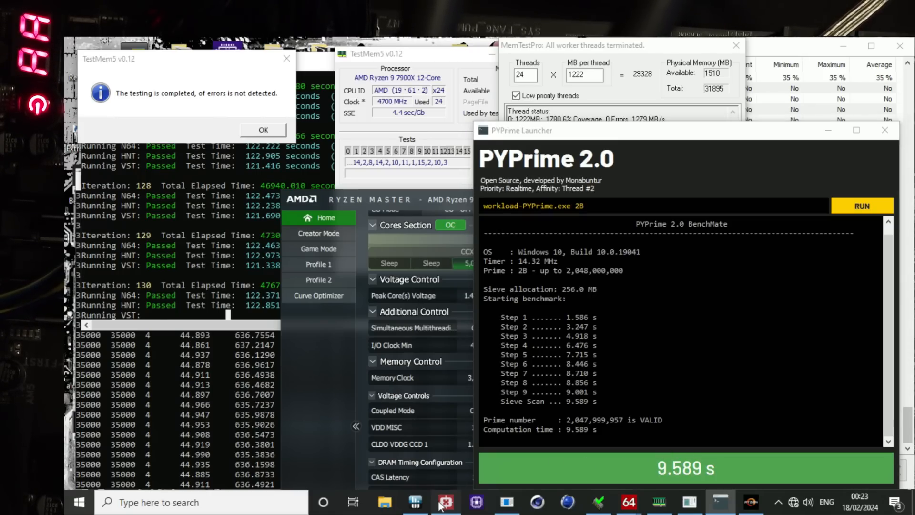
mouse_move(629, 501)
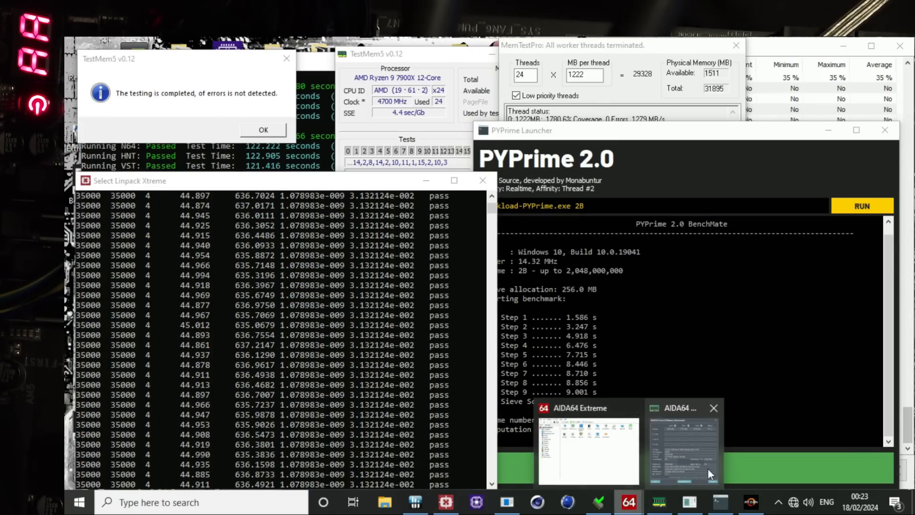
left_click(700, 467)
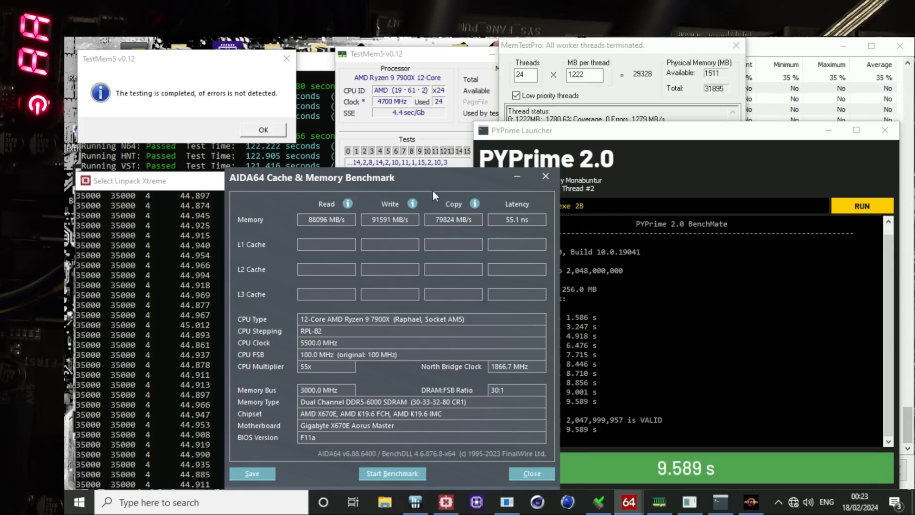
left_click_drag(433, 181, 407, 184)
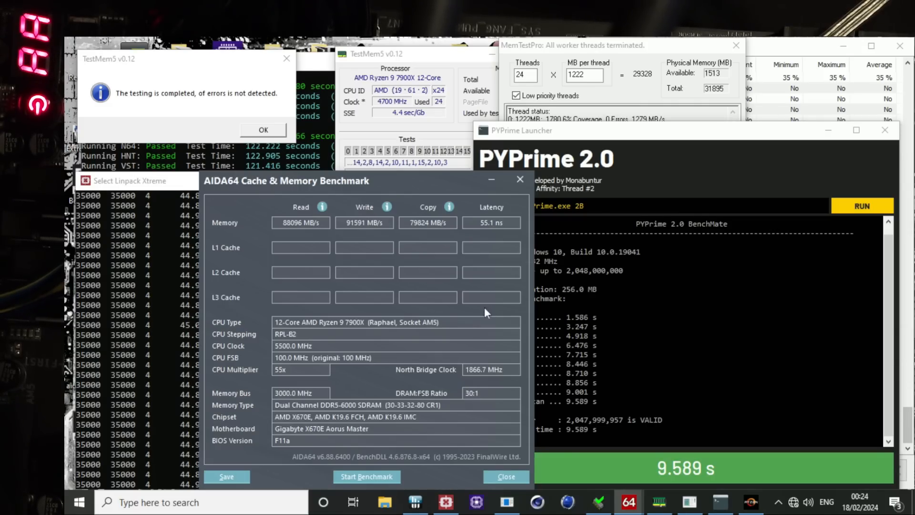
mouse_move(423, 185)
left_mouse_down()
mouse_move(425, 204)
mouse_move(421, 173)
left_mouse_up()
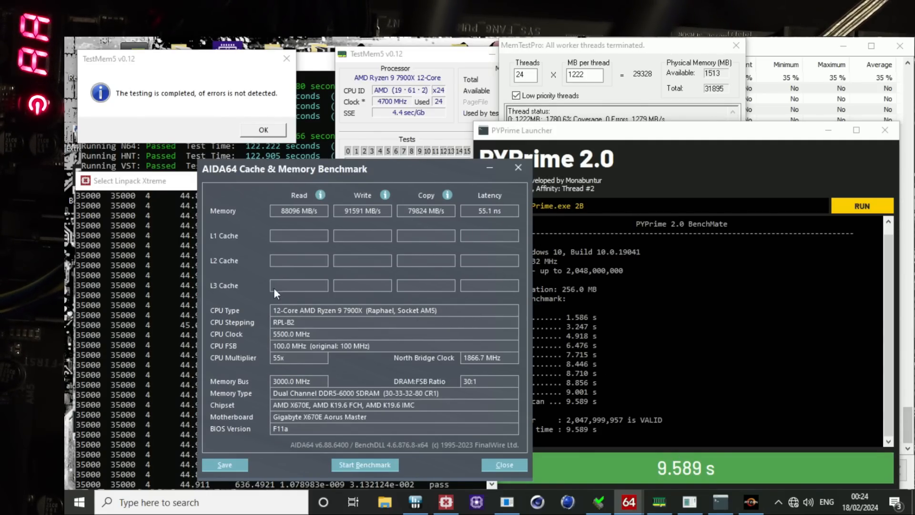
Step: Bring Linpack Xtreme and PYPrime 2.0 forward to examine their results, and move the PYPrime window off the Ryzen Master window
left_click(133, 247)
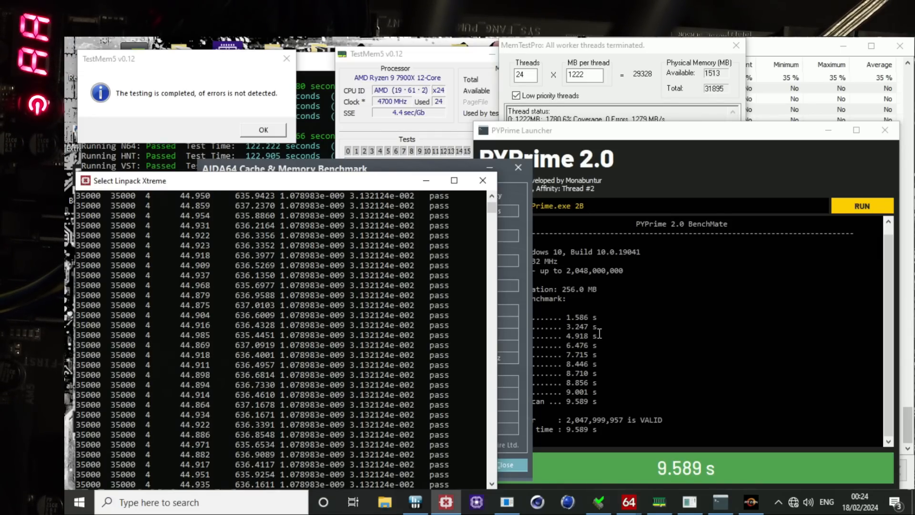
left_click(676, 379)
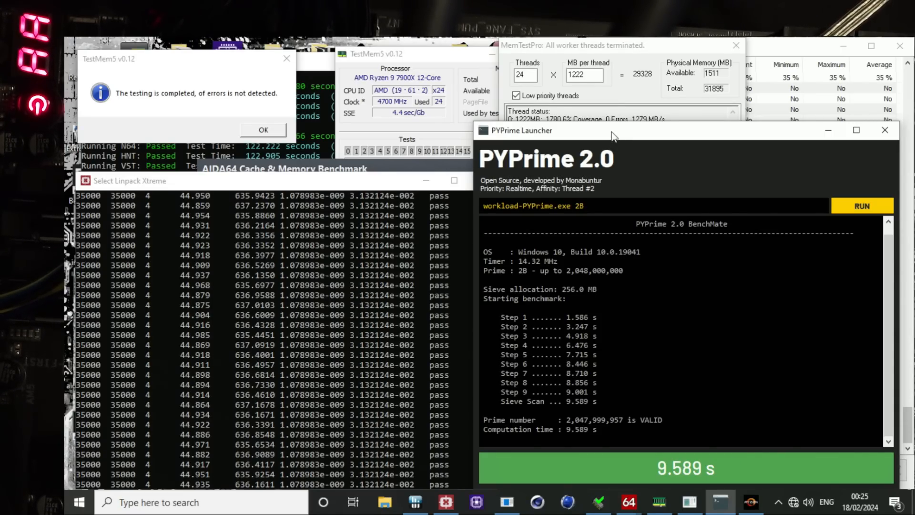
left_click_drag(612, 135, 531, 128)
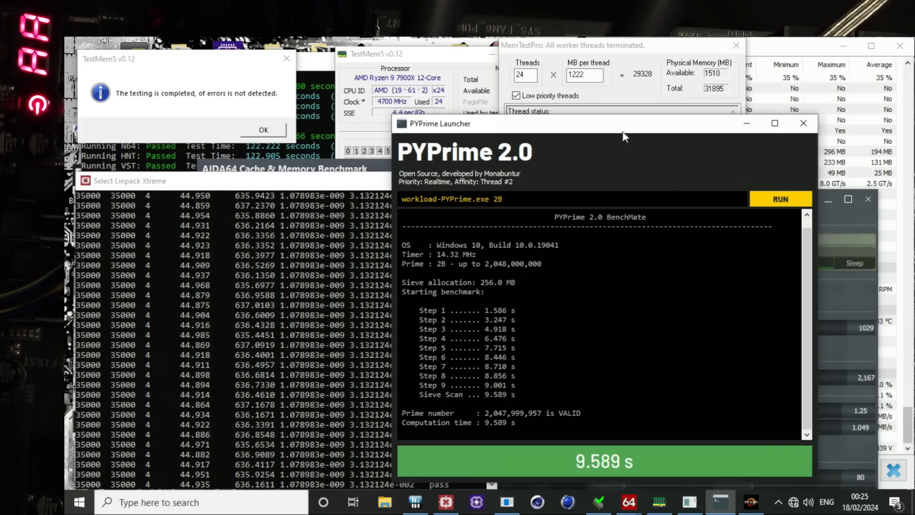
left_click_drag(629, 135, 603, 104)
Step: Close Ryzen Master, PYPrime Launcher and Linpack Xtreme, and move the MemTestPro window clear of the others
left_click(855, 223)
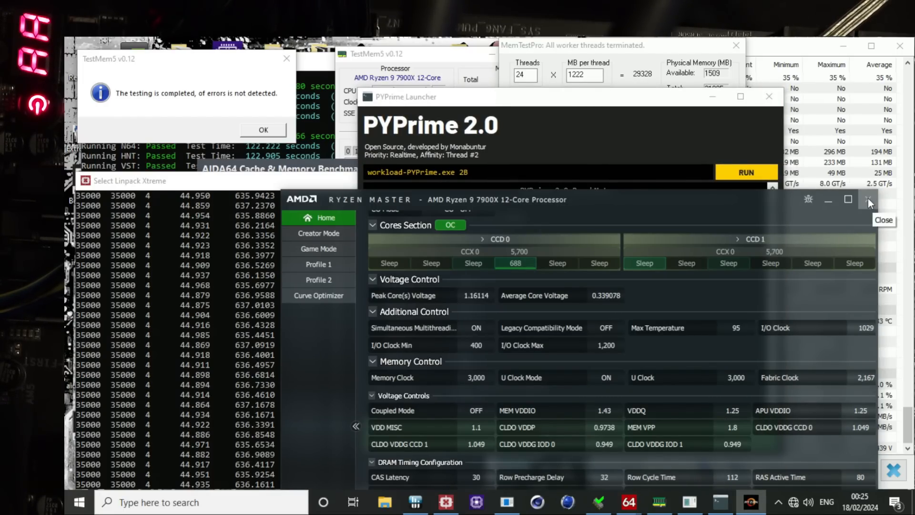
left_click(868, 199)
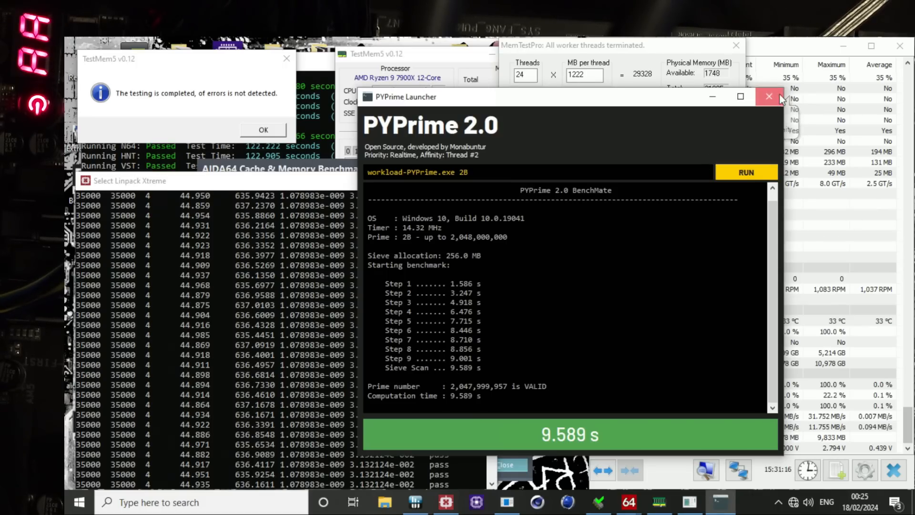
left_click(770, 96)
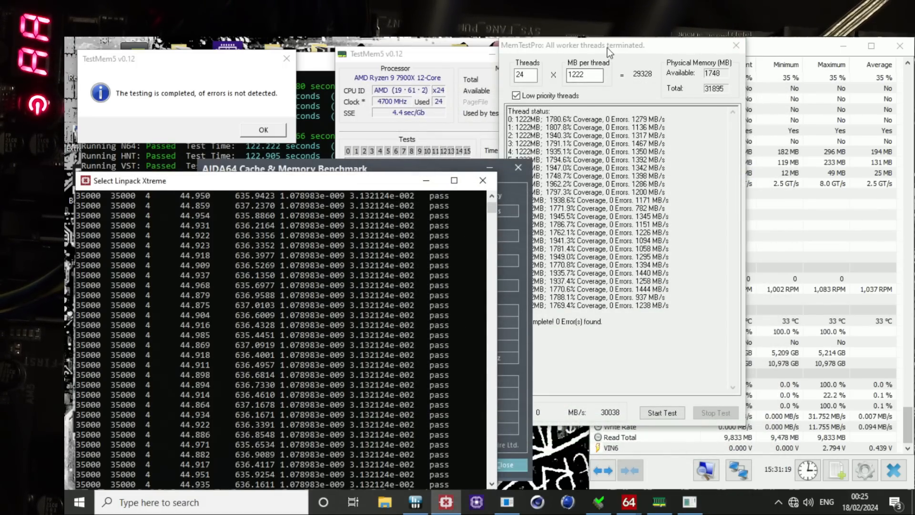
left_click_drag(607, 48, 655, 67)
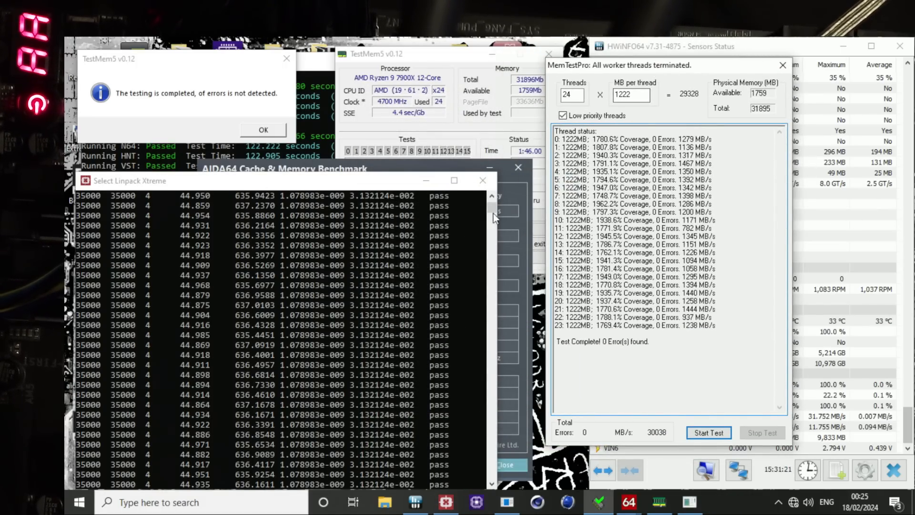
left_click(492, 184)
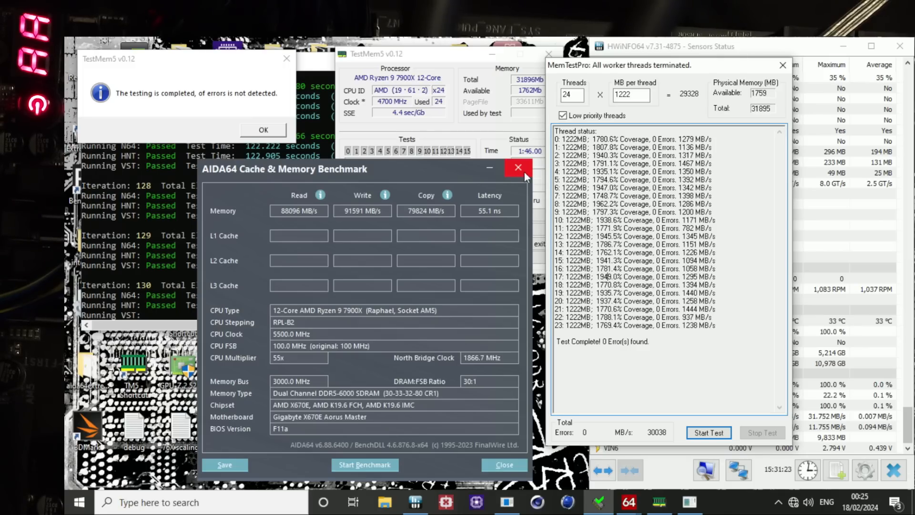
Step: Close the AIDA64 benchmark, TestMem5, MemTestPro, HWiNFO64 and y-cruncher windows
left_click(524, 173)
left_click(267, 129)
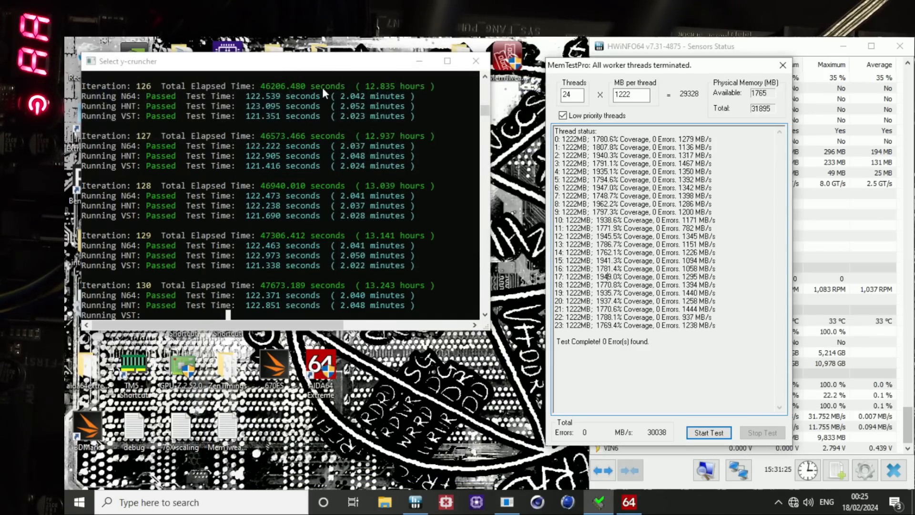
left_click(783, 65)
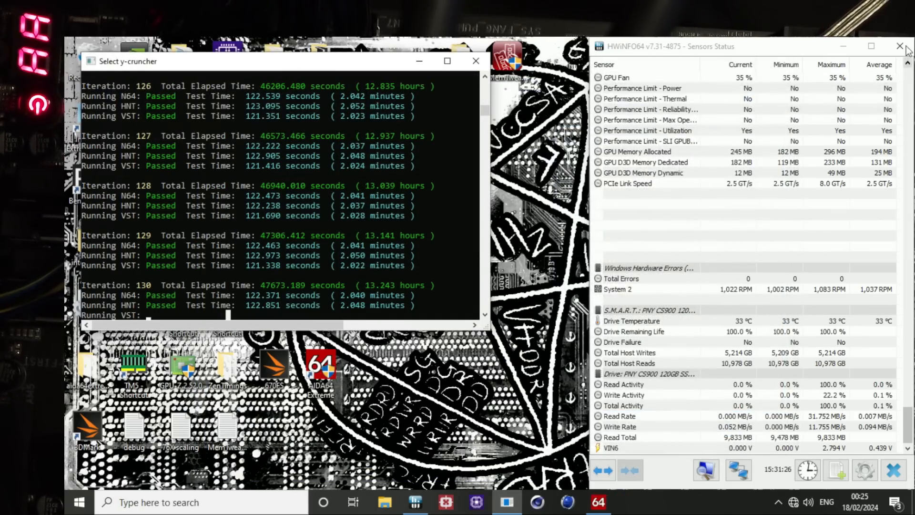
left_click(900, 46)
left_click(476, 60)
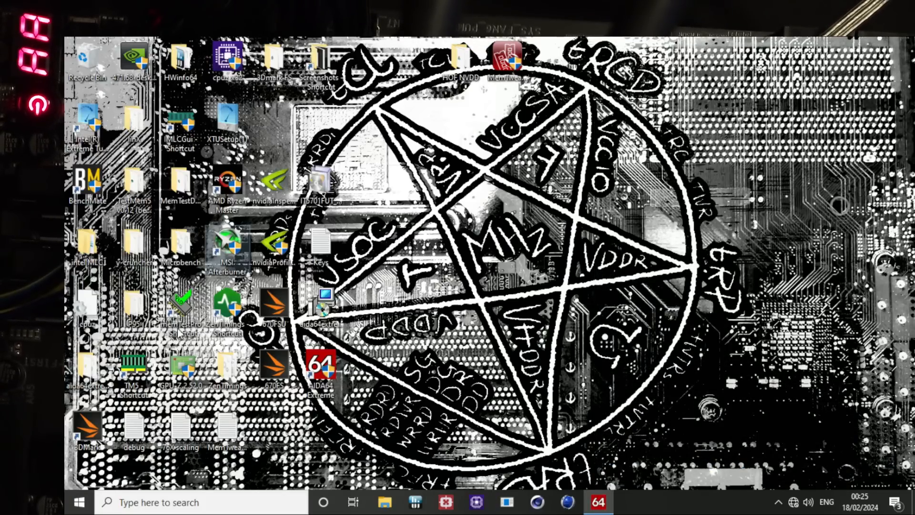
Step: Restart the computer from Windows to get into the BIOS
right_click(76, 496)
mouse_move(196, 458)
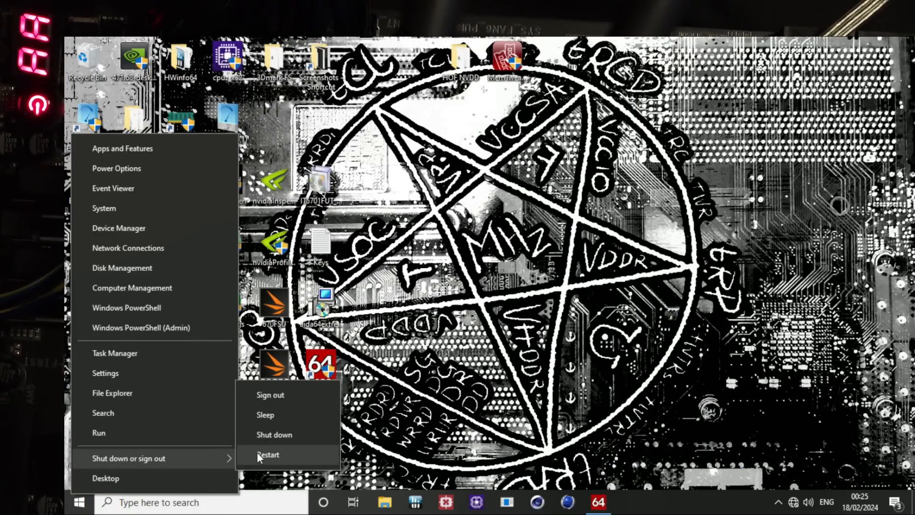
left_click(256, 452)
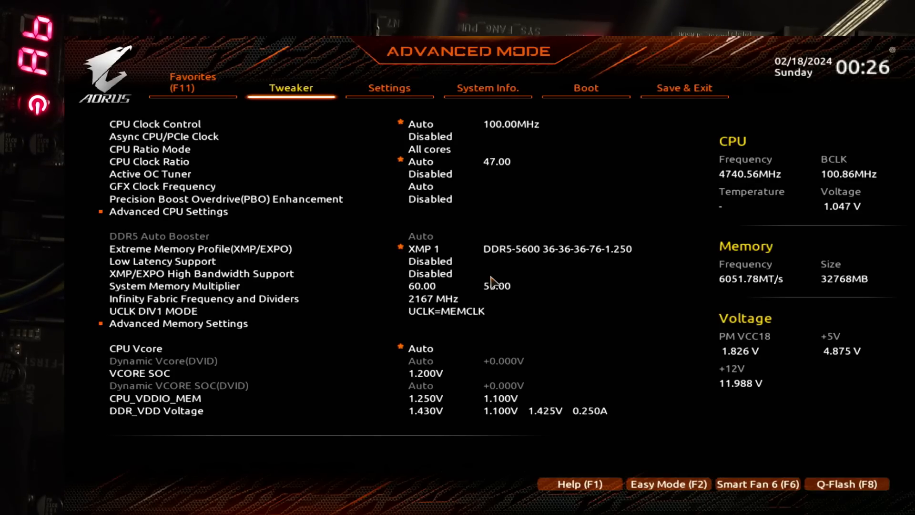
Step: Review the BIOS Tweaker settings from the CPU options through the System Memory Multiplier to VCORE SOC
key("Down")
key("Down")
key("Down")
key("Down")
key("Down")
key("Down")
key("Down")
key("Down")
key("Down")
key("Down")
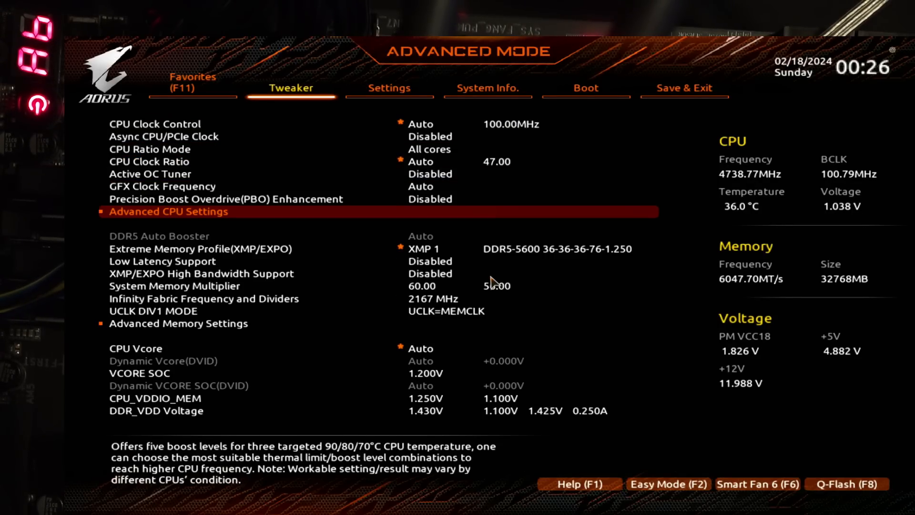
key("Down")
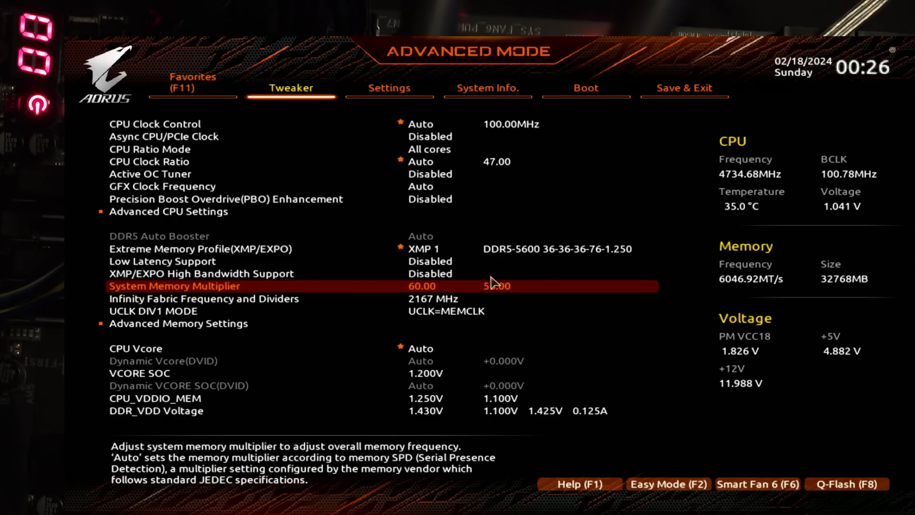
key("Down")
key("Down")
key("Down")
key("Down")
key("Down")
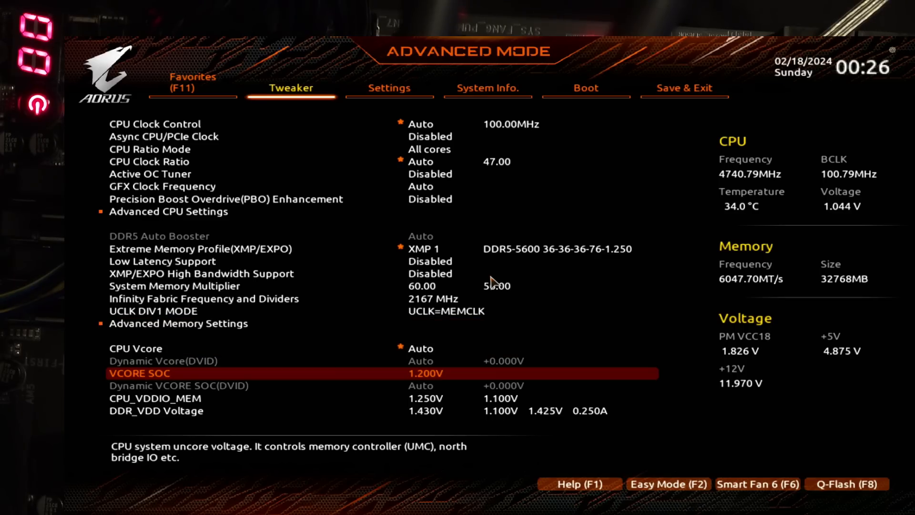
key("Down")
key("Up")
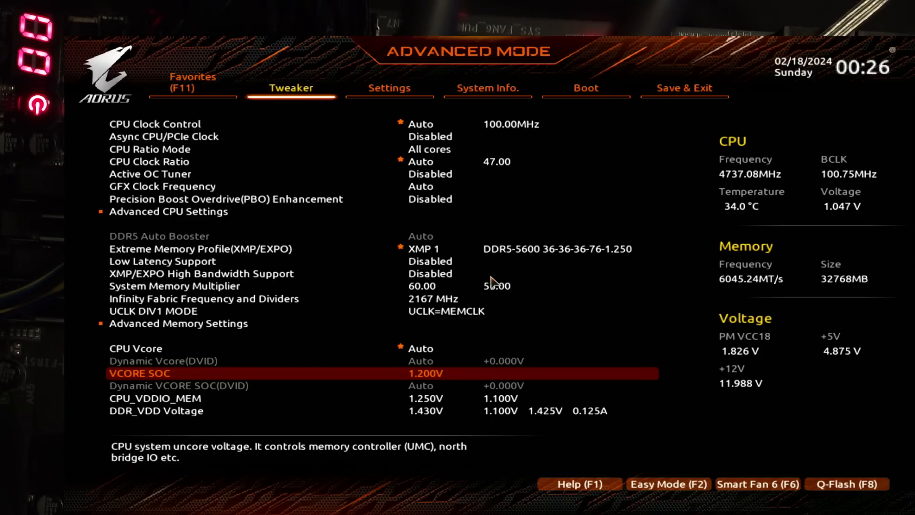
Step: Examine the Infinity Fabric Frequency and Dividers setting, and go back to VCORE SOC
key("Up")
key("Up")
key("Up")
key("Up")
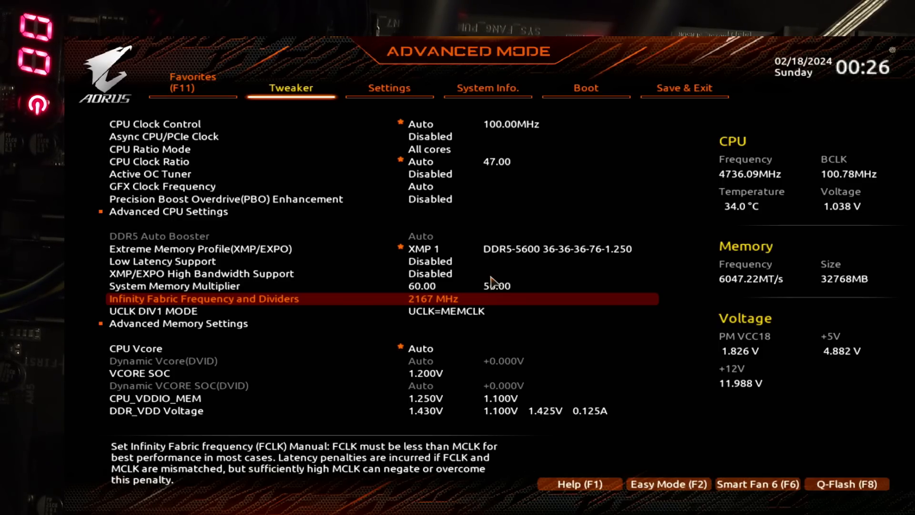
key("Down")
key("Down")
key("Down")
key("Down")
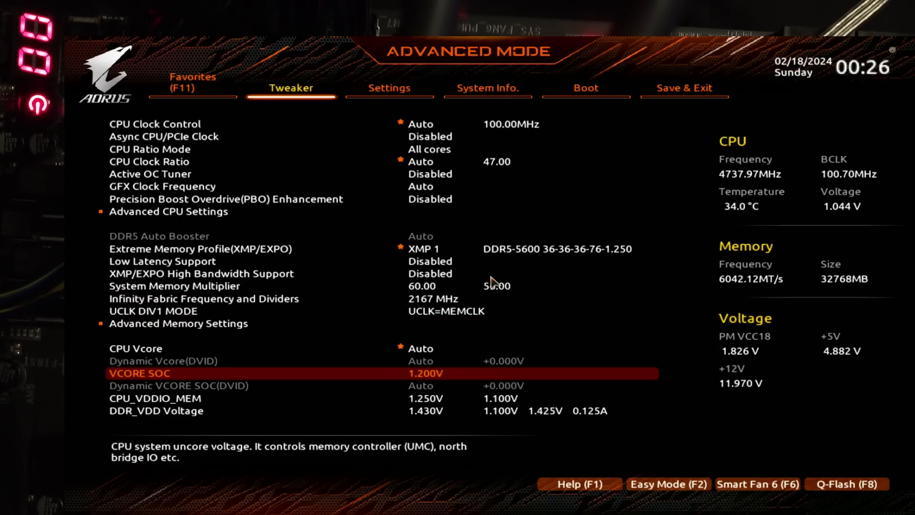
Step: Check the BIOS version, BIOS date and AGESA version in the system information, and return to the Tweaker settings
key("Right")
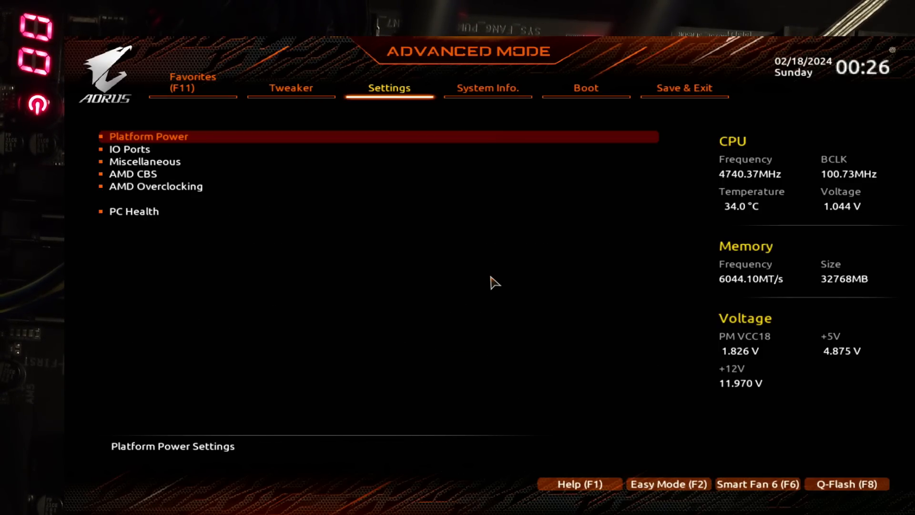
key("Left")
key("Left")
key("Right")
key("Right")
key("Right")
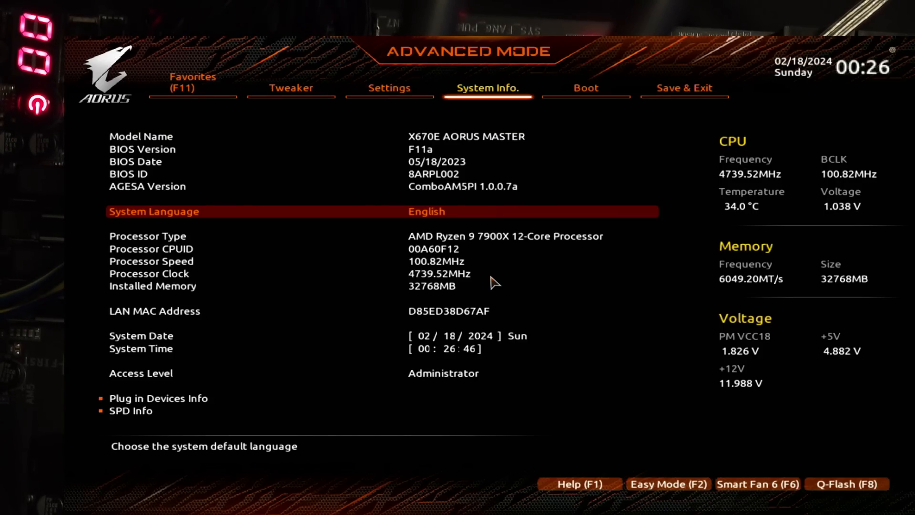
key("Left")
key("Right")
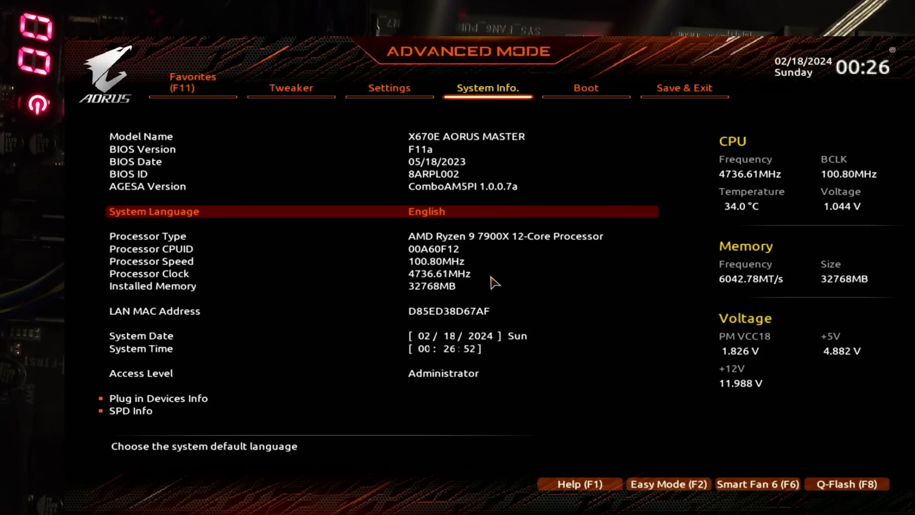
key("Left")
key("Left")
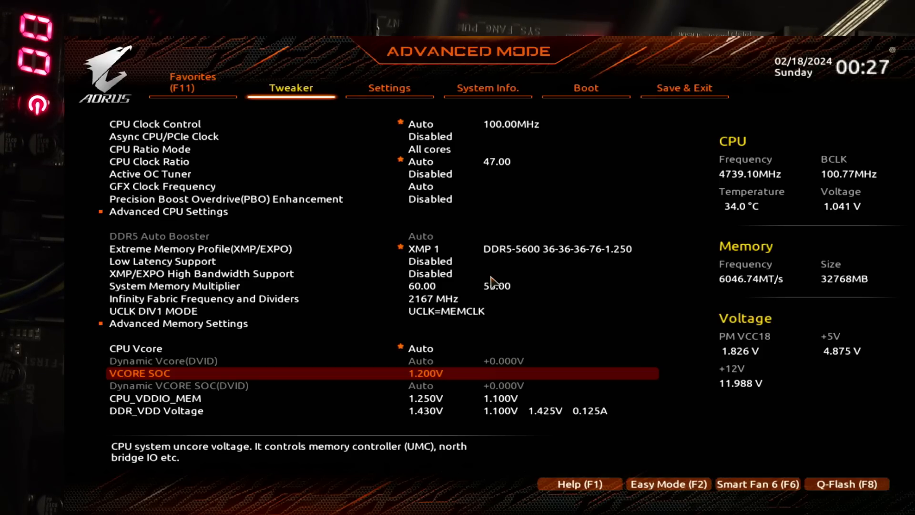
Step: Try to enter 2 as the VCORE SOC voltage, and step the setting across the ends of its range
key("minus")
key("Up")
key("Down")
type("2")
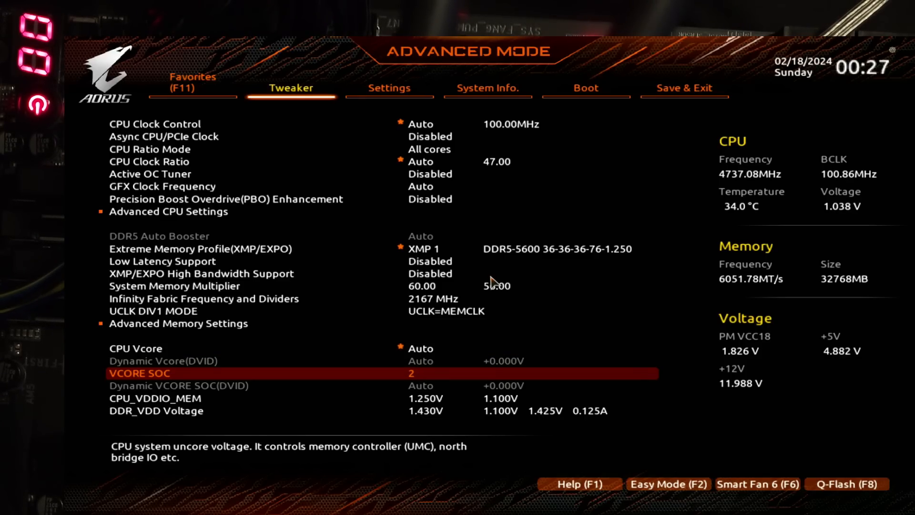
key("Up")
key("Down")
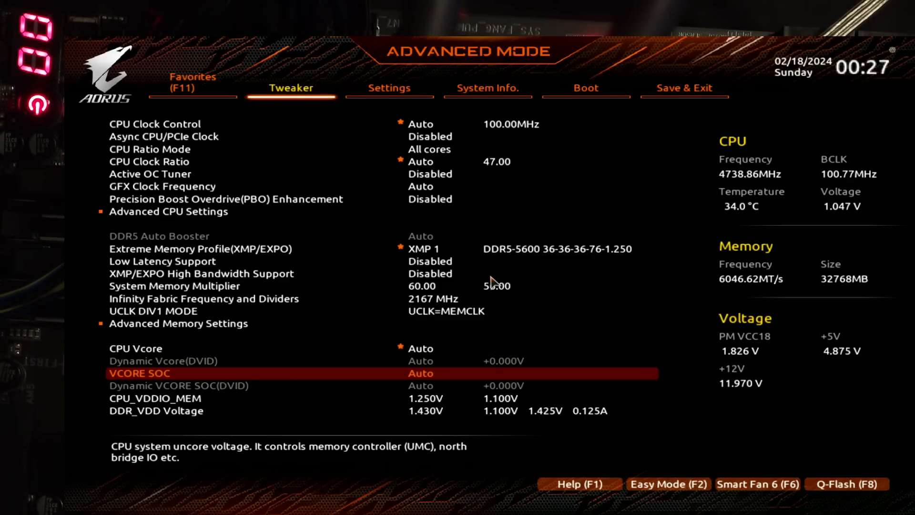
key("minus")
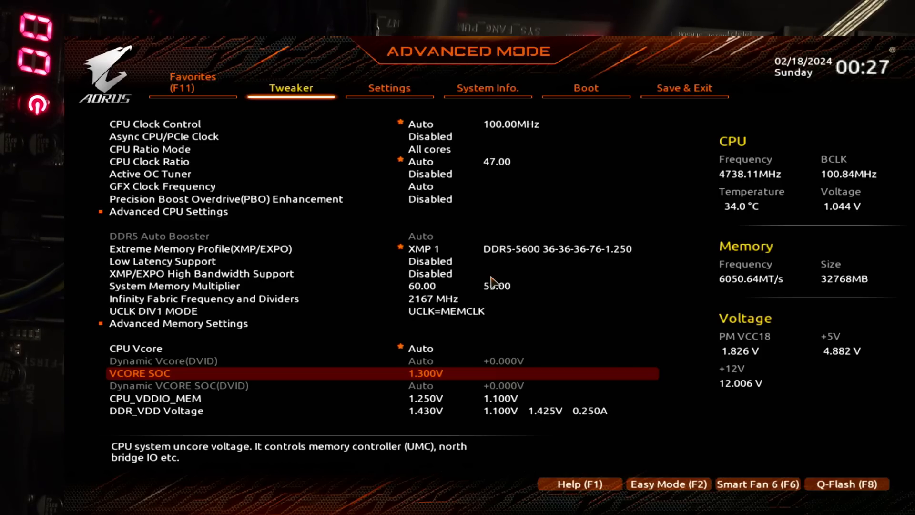
key("plus")
key("plus")
Step: Browse the list of VCORE SOC voltages at its lowest and highest options, and leave it without choosing one
key("Return")
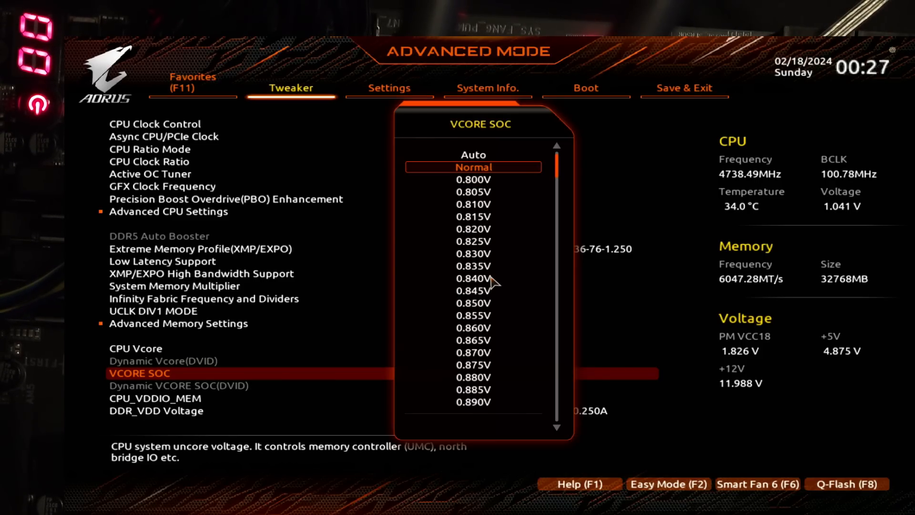
key("Up")
key("Up")
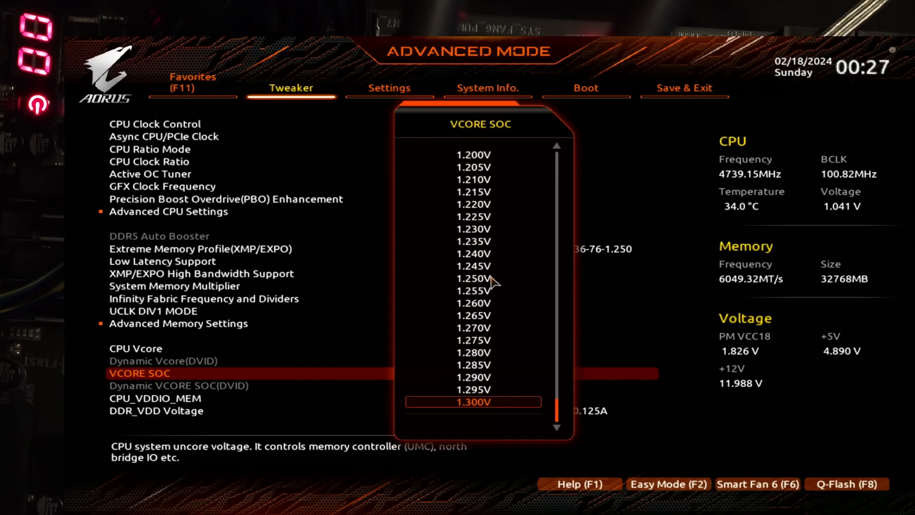
key("Escape")
key("Return")
key("Down")
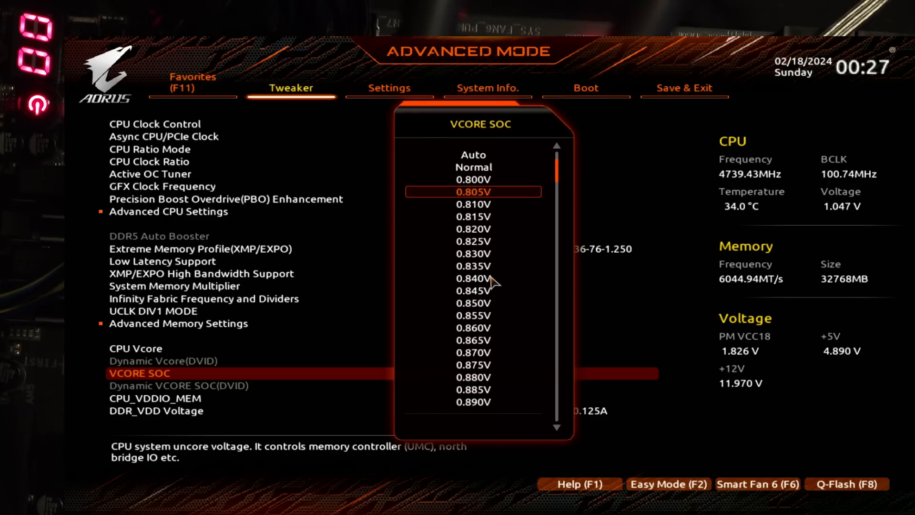
key("Escape")
Step: Set the VCORE SOC voltage to 1.2 V
type("1")
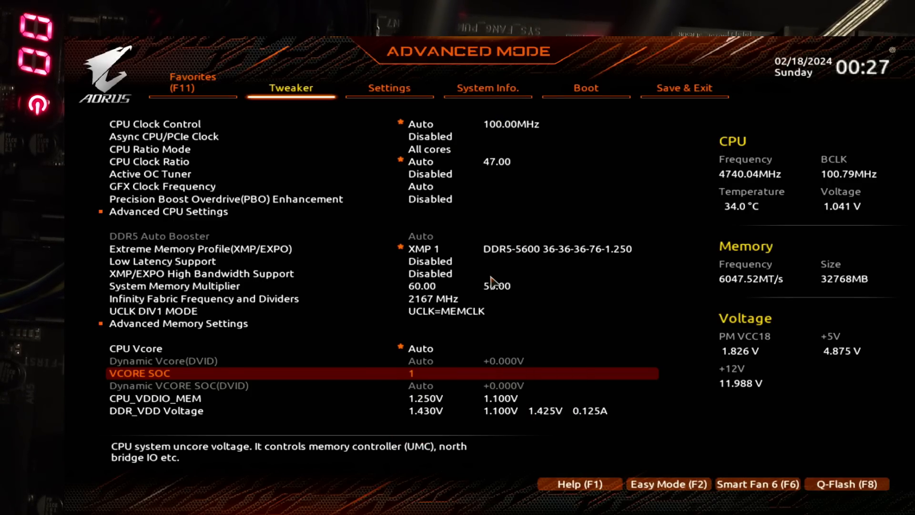
type(".2")
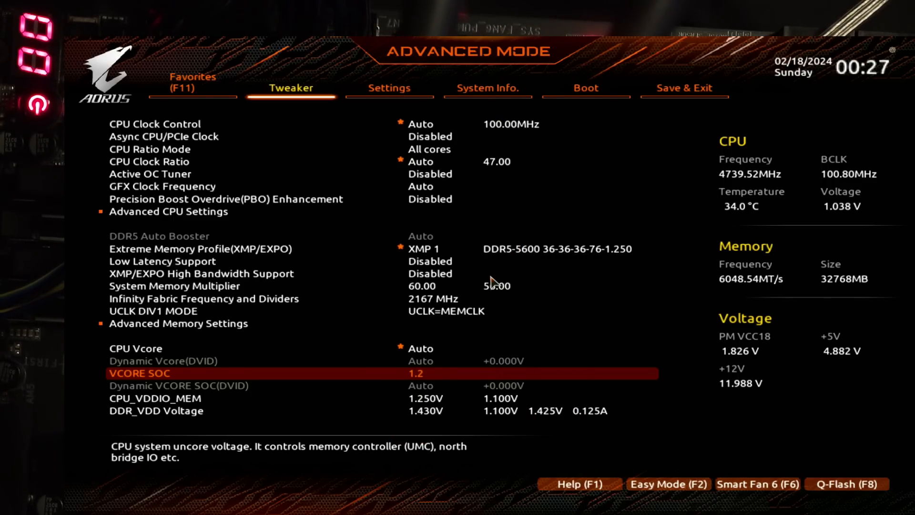
key("Return")
key("Down")
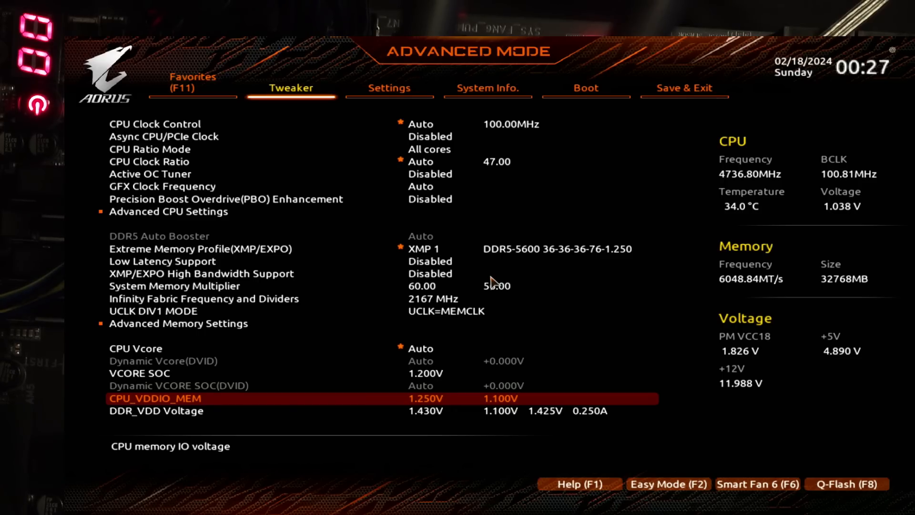
key("Up")
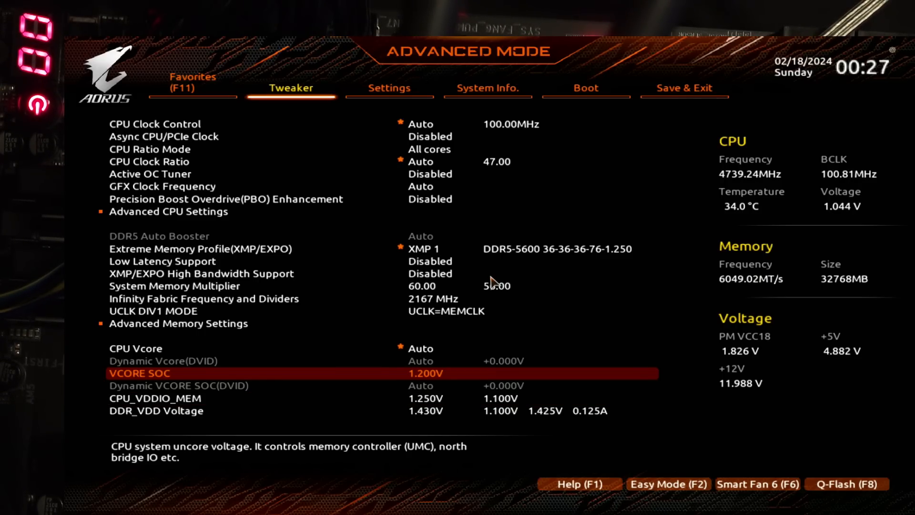
Step: Examine the CPU_VDDIO_MEM, DDR_VDD and DDR_VDDQ voltage settings below VCORE SOC, comparing them with each other
key("Down")
key("Down")
key("Down")
key("Down")
key("Up")
key("Up")
key("Up")
key("Up")
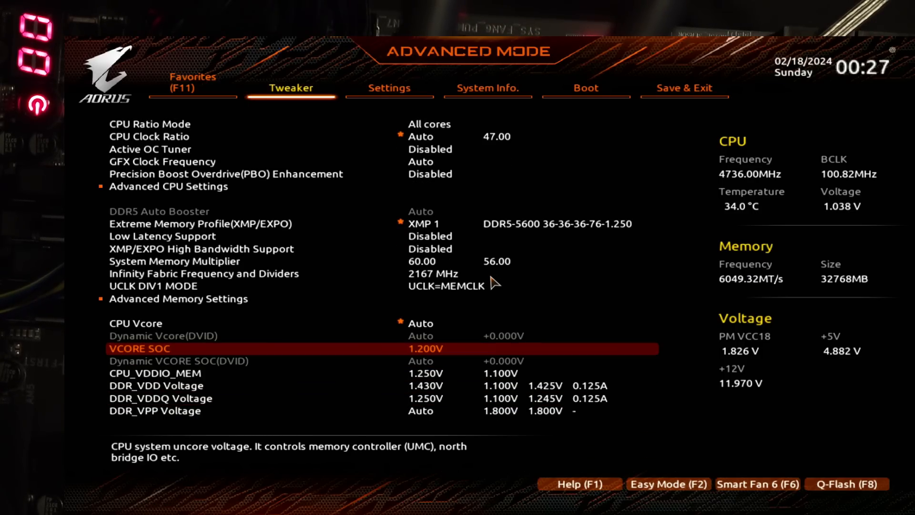
key("Down")
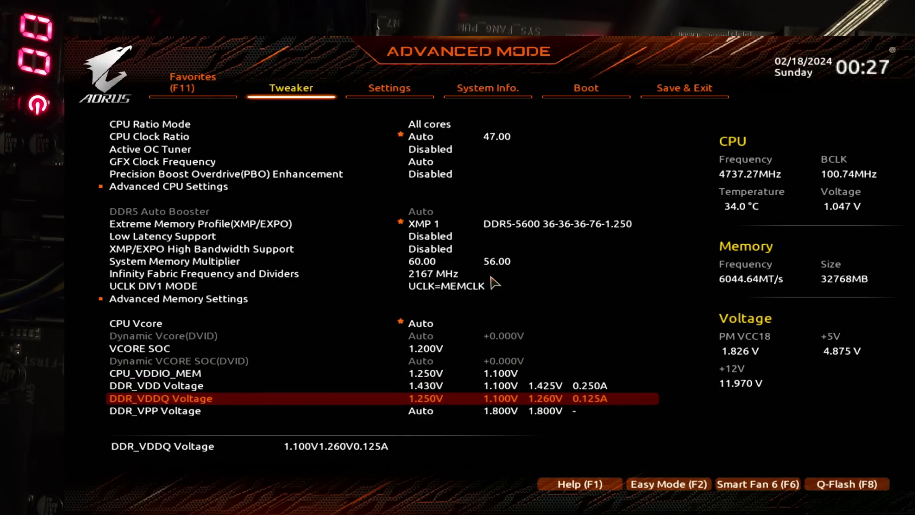
key("Up")
key("Up")
key("Up")
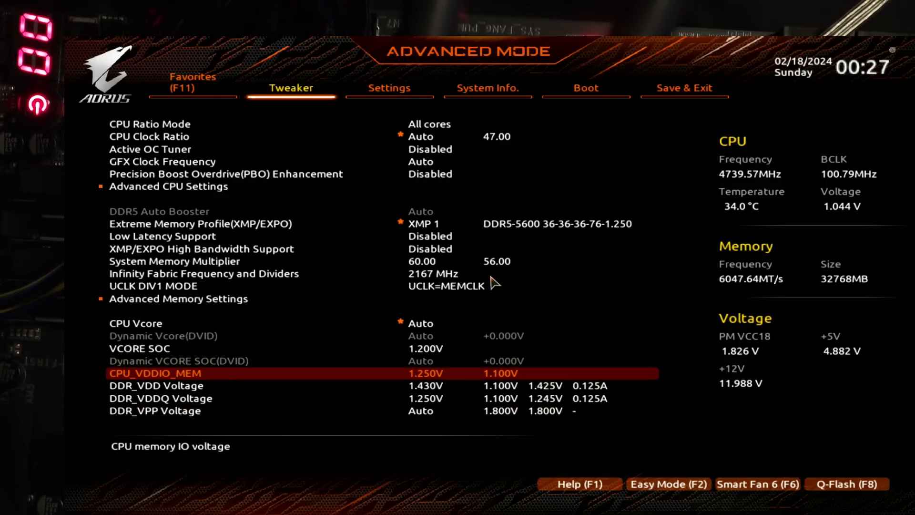
key("Down")
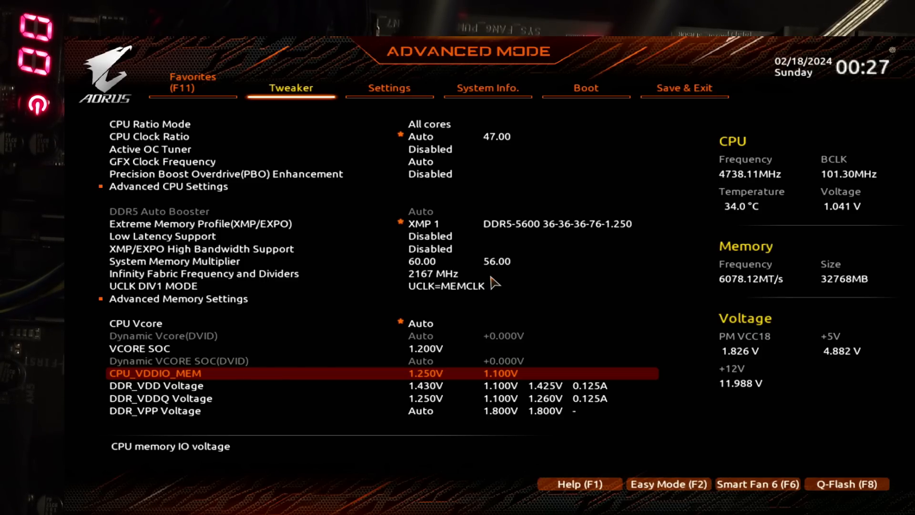
key("Down")
key("Down")
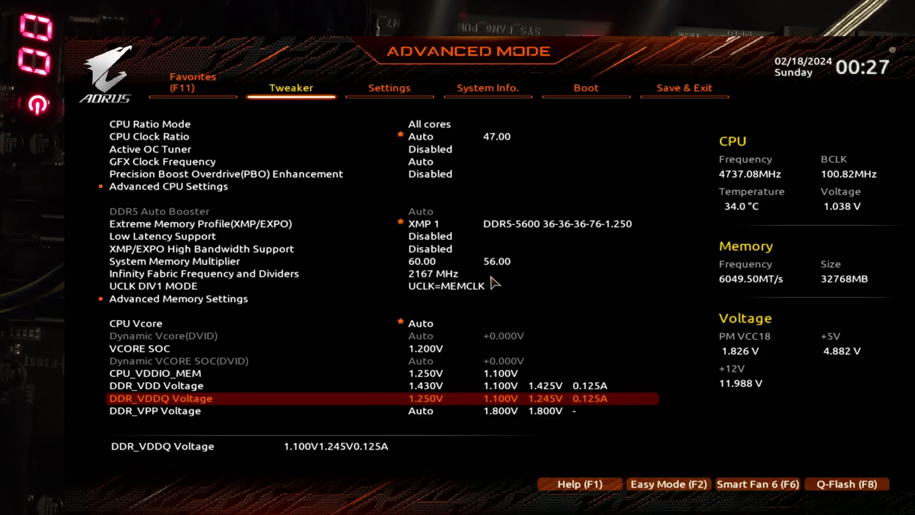
key("Up")
key("Up")
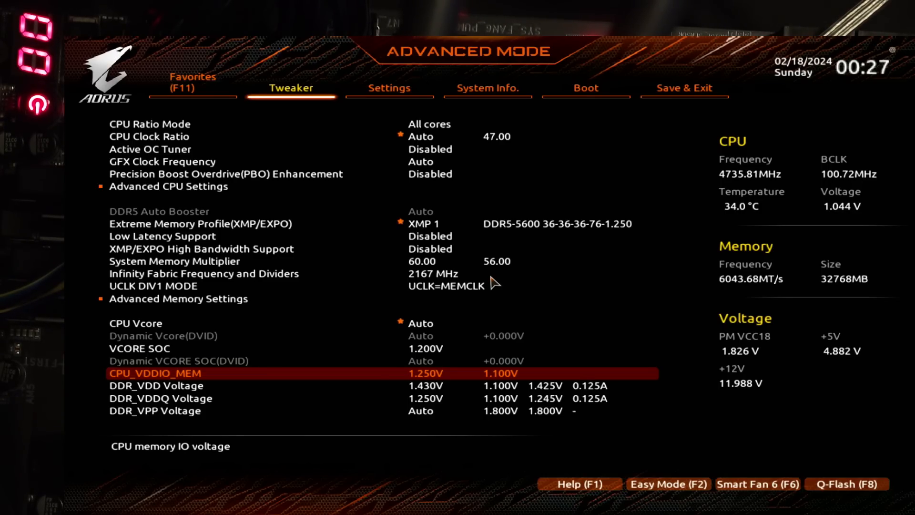
key("Down")
key("Up")
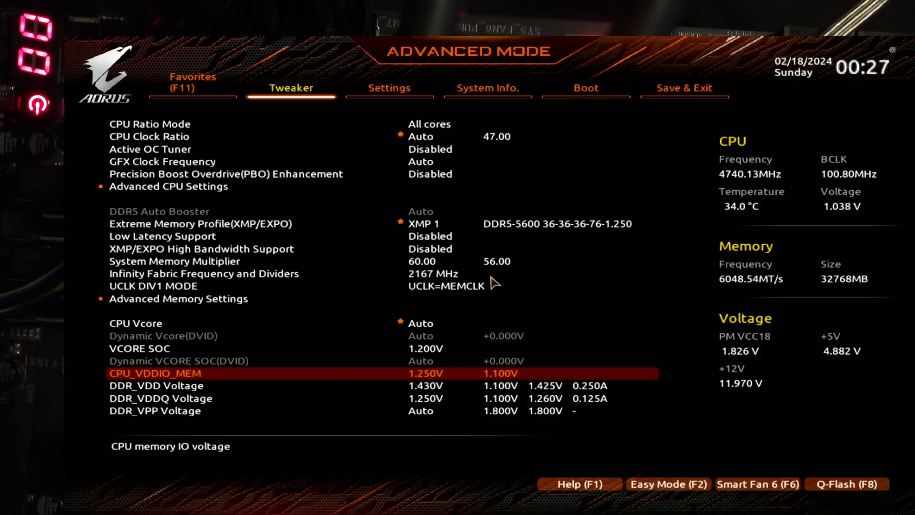
key("Down")
key("Down")
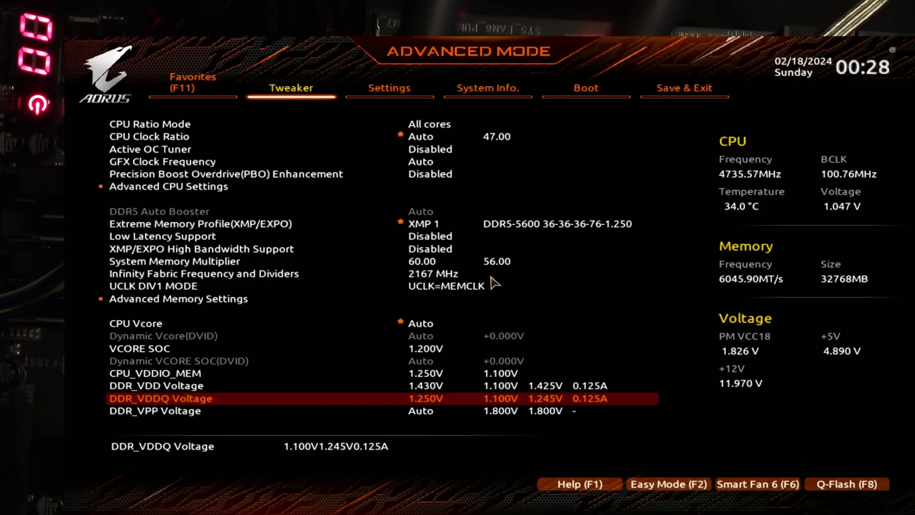
key("Up")
key("Up")
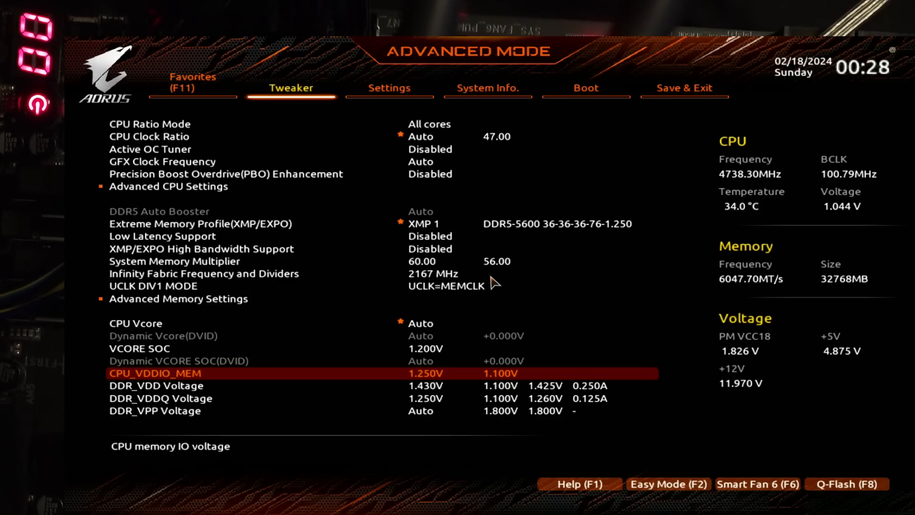
key("Down")
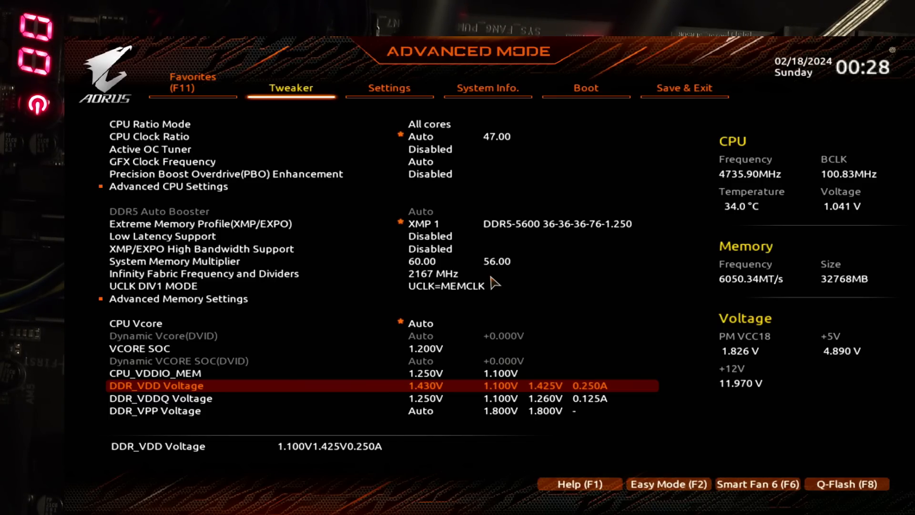
key("Down")
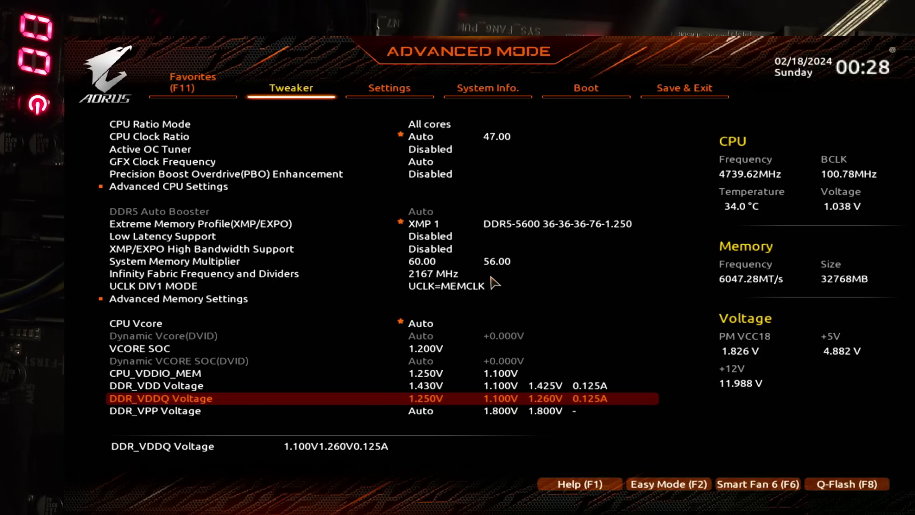
key("Up")
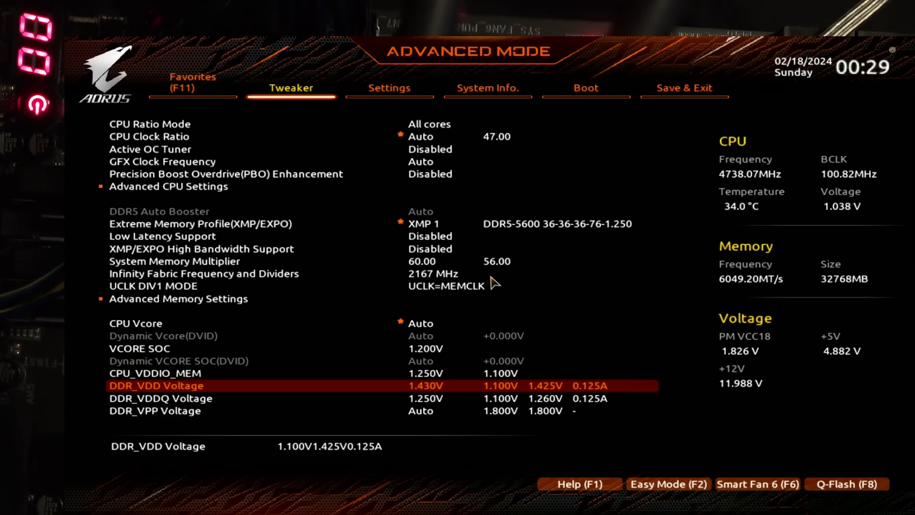
key("Down")
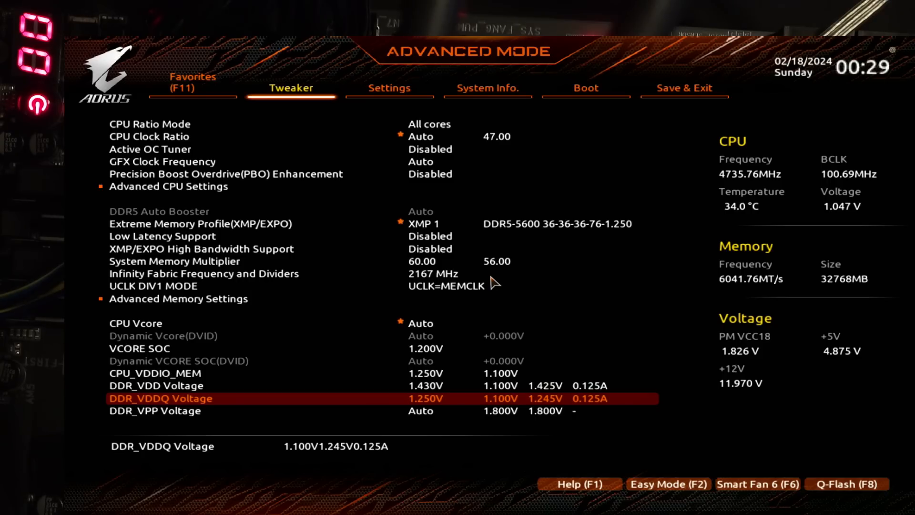
Step: Open the Advanced Voltage Settings and examine the CPU VDD18 voltage
key("Down")
key("Down")
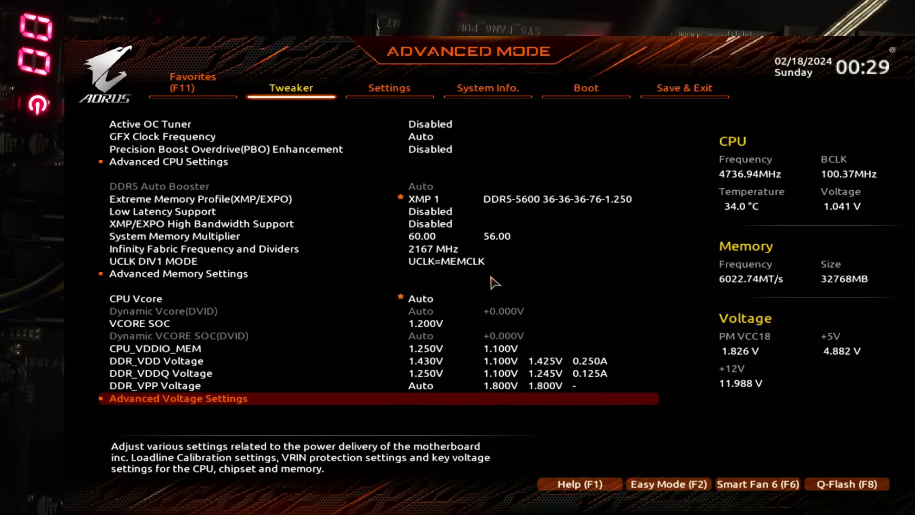
key("Up")
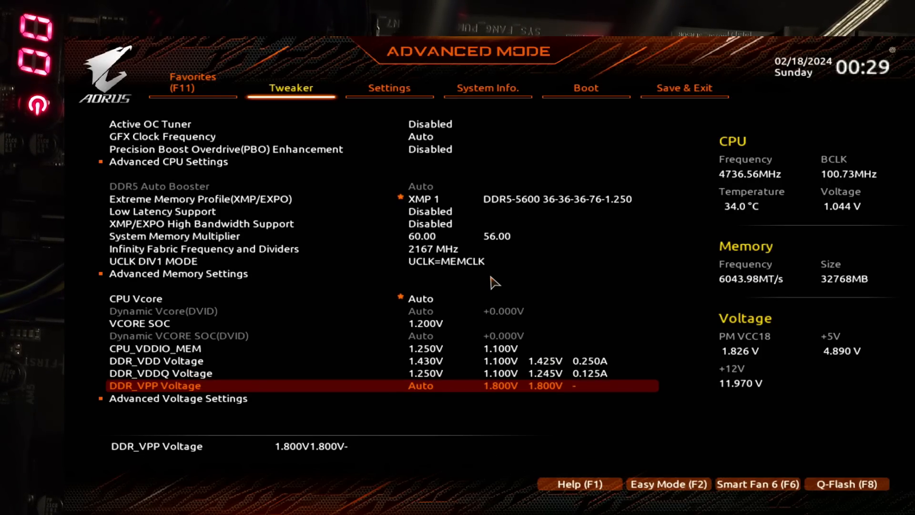
key("Down")
key("Return")
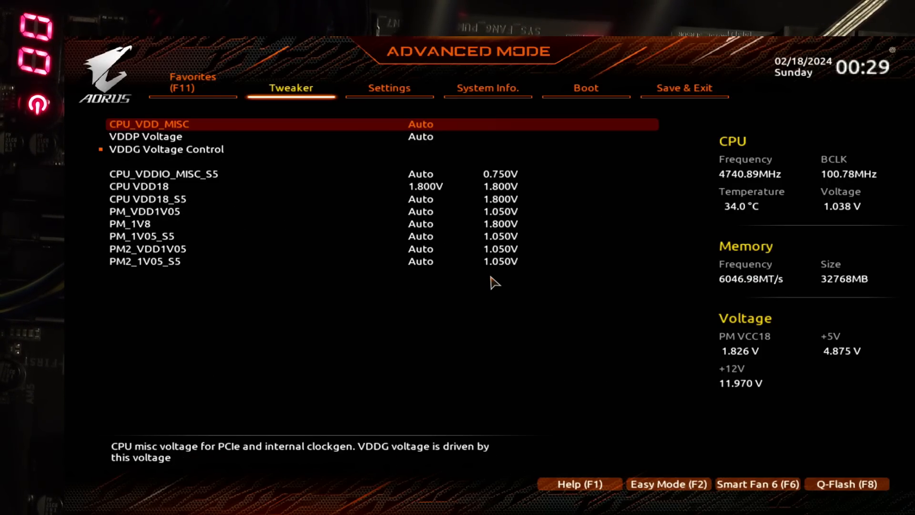
key("Down")
key("Down")
key("Down")
key("Down")
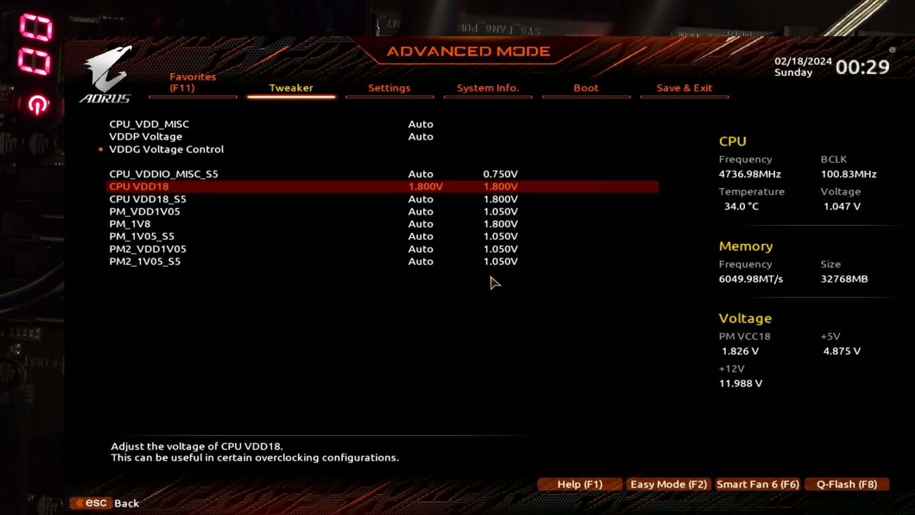
Step: Check the Global VDDG CCD and IOD voltages under VDDG Voltage Control, and return to the main Tweaker settings
key("Up")
key("Up")
key("Return")
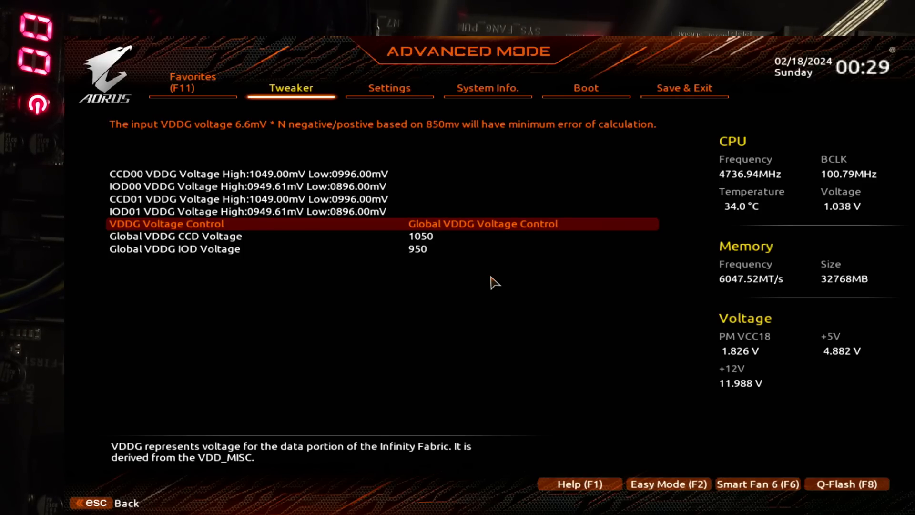
key("Down")
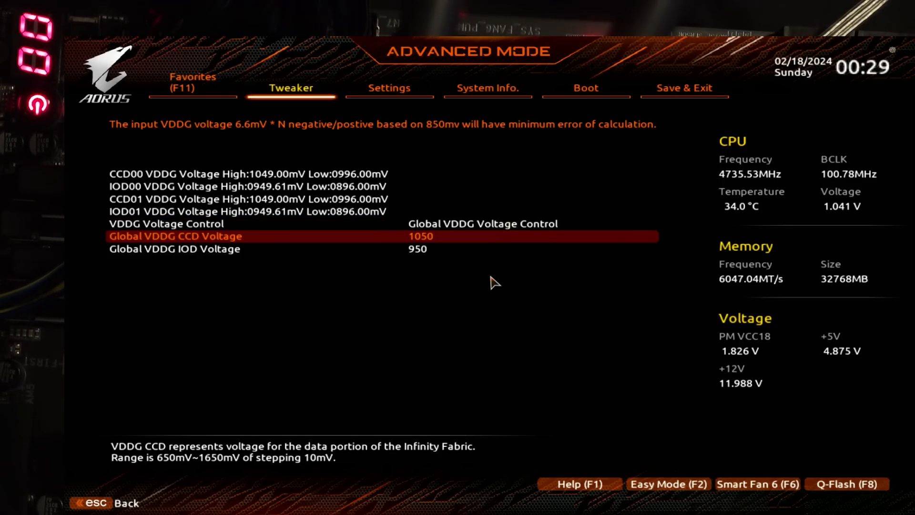
key("Down")
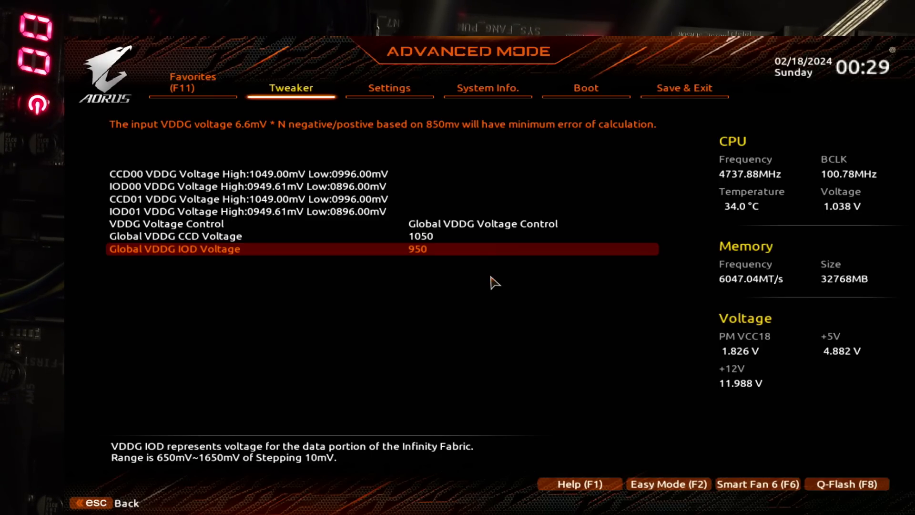
key("Escape")
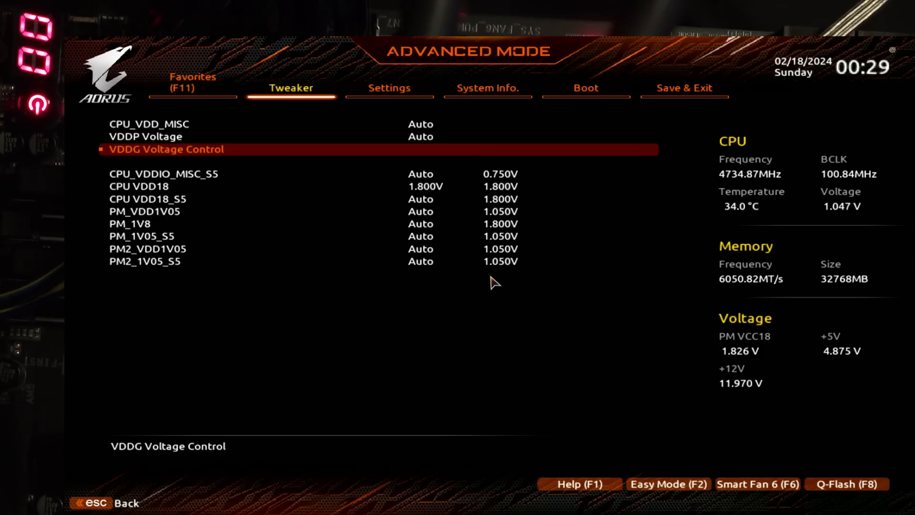
key("Escape")
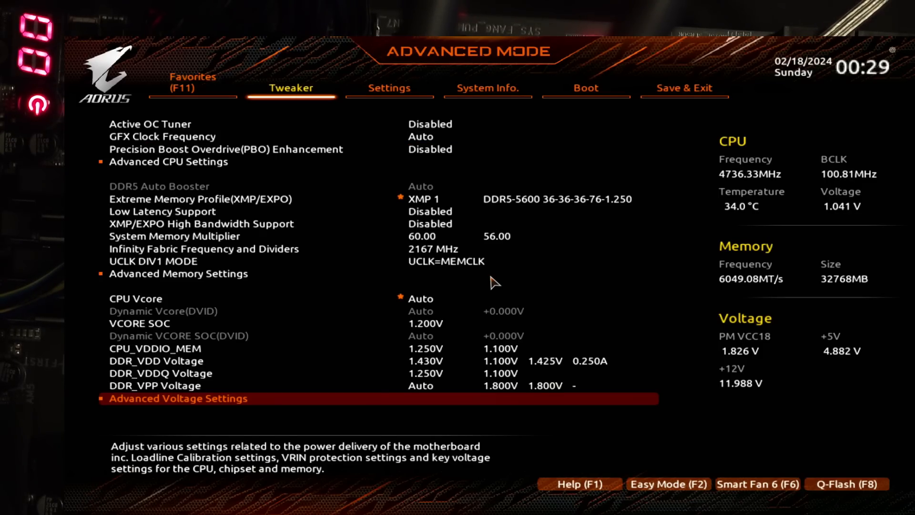
Step: Take a brief look at the CPU/VRM Settings and leave them without changes
key("Down")
key("Down")
key("Down")
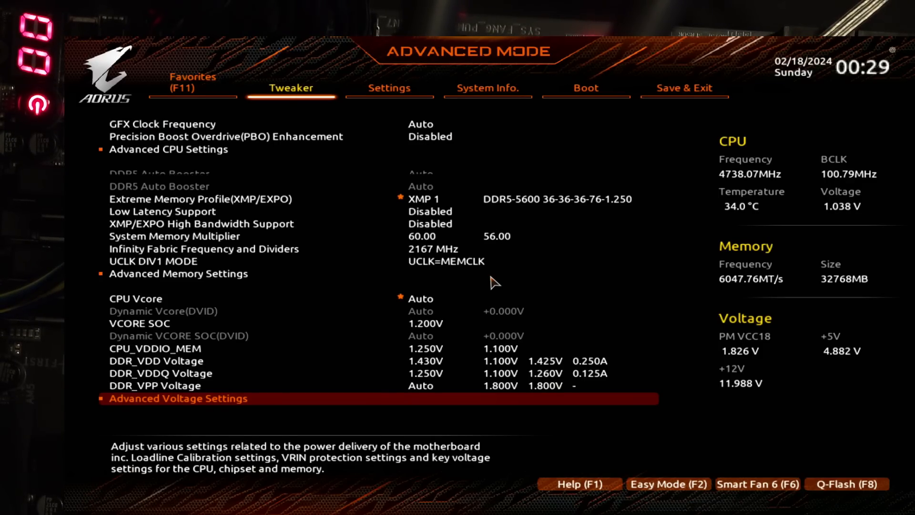
key("Up")
key("Up")
key("Up")
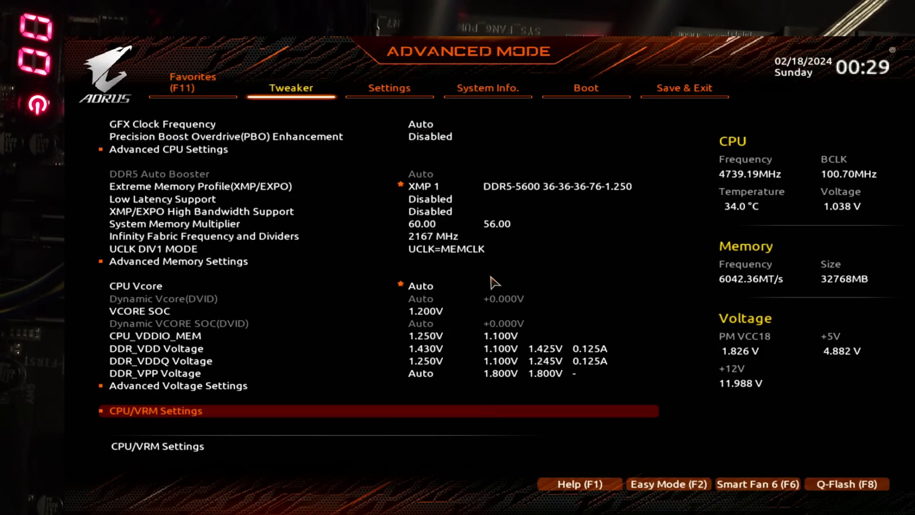
key("Return")
key("Escape")
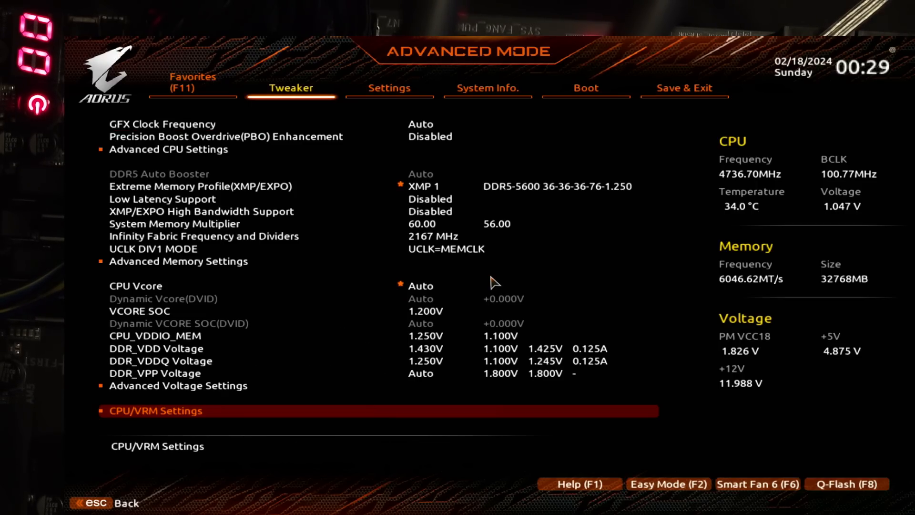
Step: Check the Precision Boost Overdrive setting inside the Advanced CPU Settings, and leave it without changes
key("Up")
key("Up")
key("Up")
key("Up")
key("Up")
key("Up")
key("Up")
key("Up")
key("Up")
key("Up")
key("Up")
key("Up")
key("Up")
key("Up")
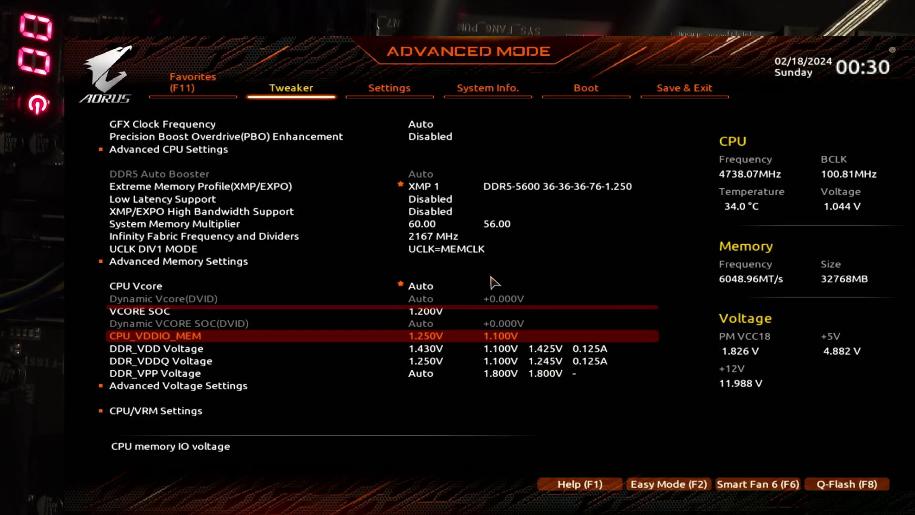
key("Up")
key("Up")
key("Up")
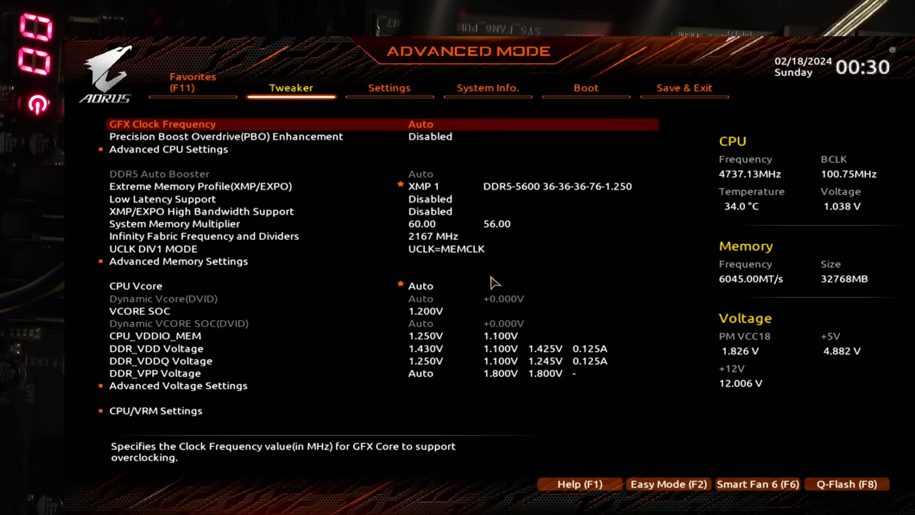
key("Down")
key("Down")
key("Return")
key("Down")
key("Down")
key("Down")
key("Down")
key("Down")
key("Down")
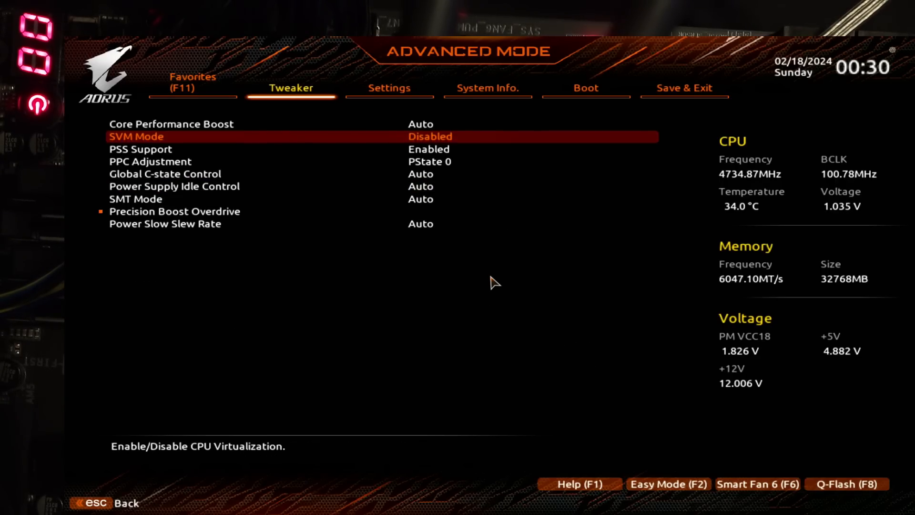
key("Down")
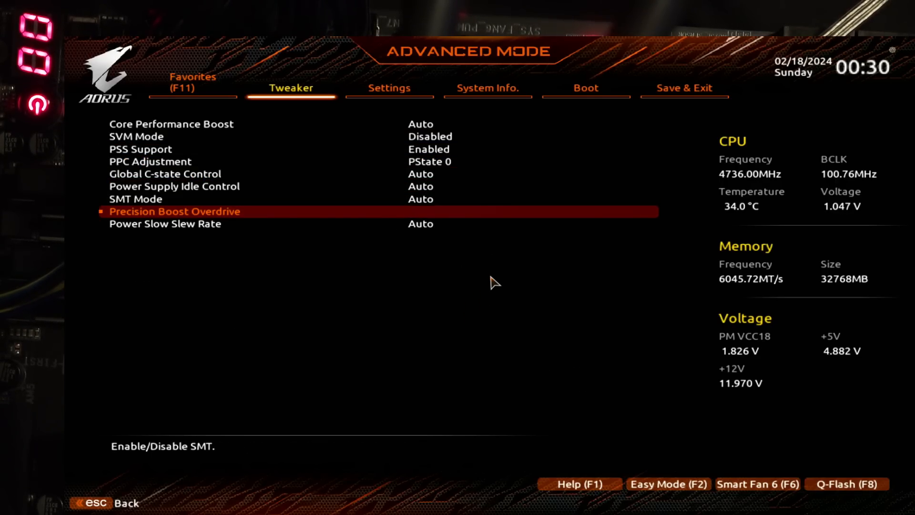
key("Return")
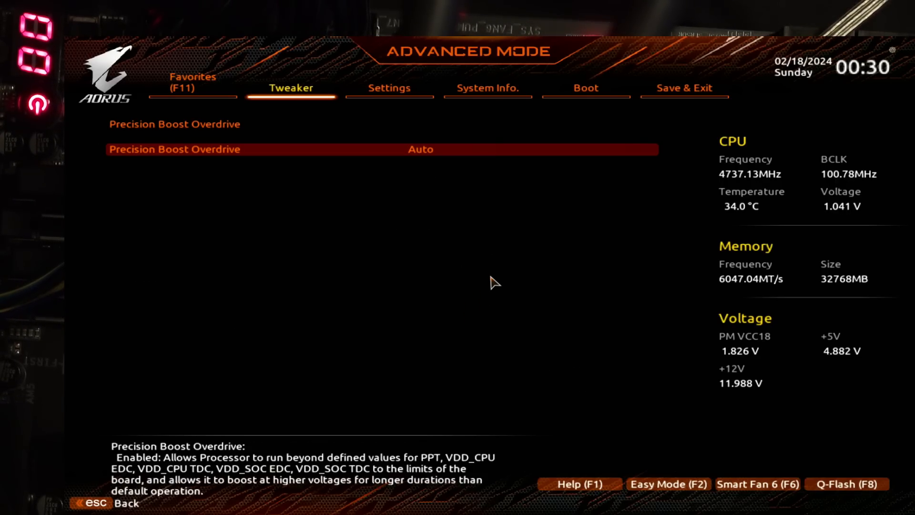
key("Escape")
Step: Open the DDR Options under UMC Common Options in the AMD CBS settings
key("Right")
key("Down")
key("Down")
key("Down")
key("Down")
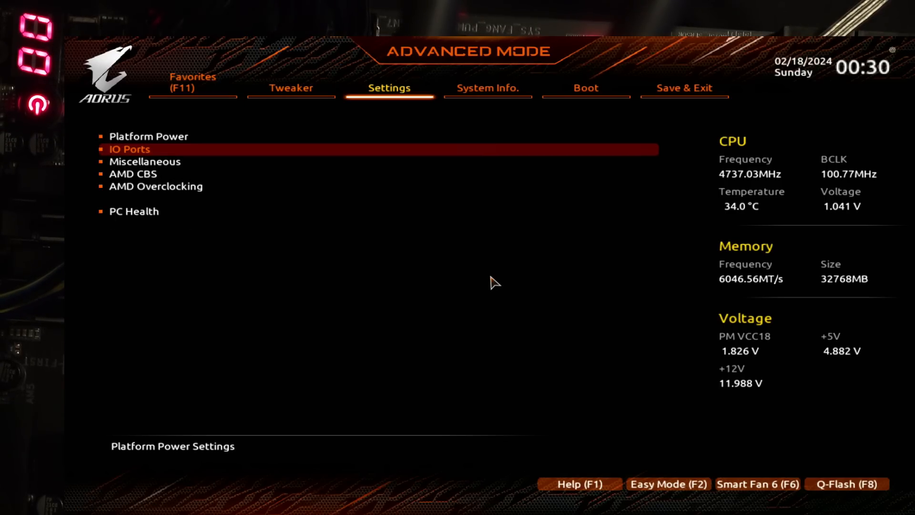
key("Return")
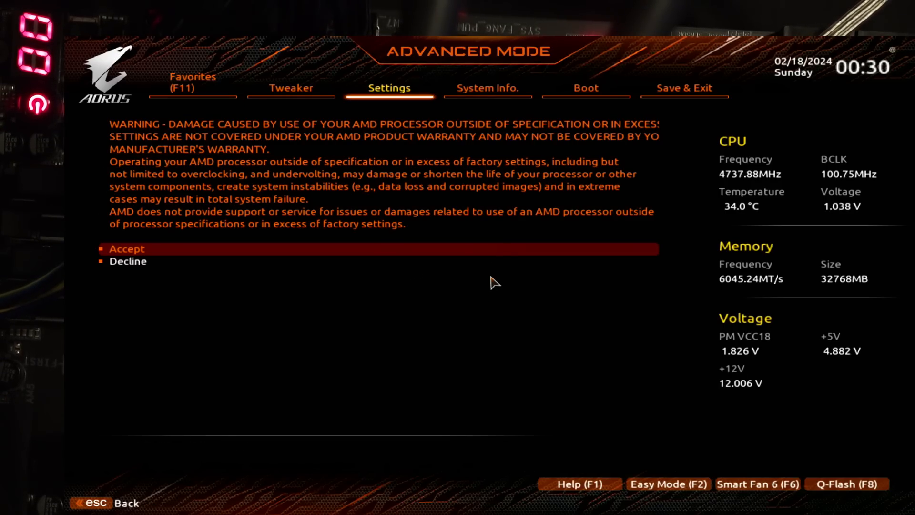
key("Escape")
key("Up")
key("Return")
key("Down")
key("Down")
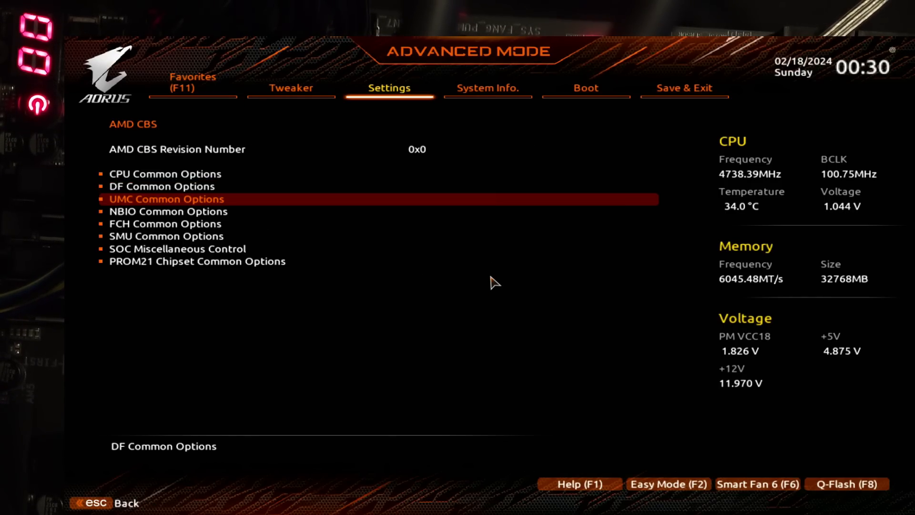
key("Return")
Step: Check the TSME and Data Scramble settings under DDR Security, and return to the DDR Options
key("Return")
key("Down")
key("Down")
key("Down")
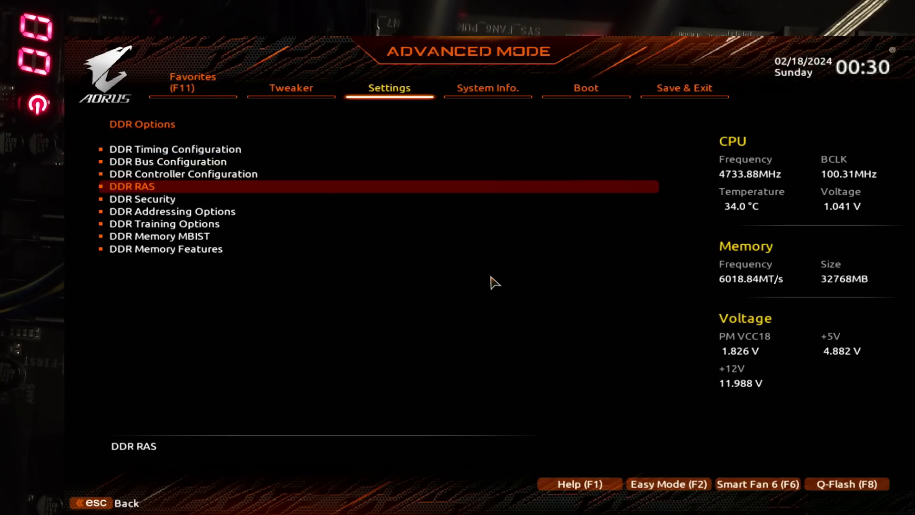
key("Down")
key("Return")
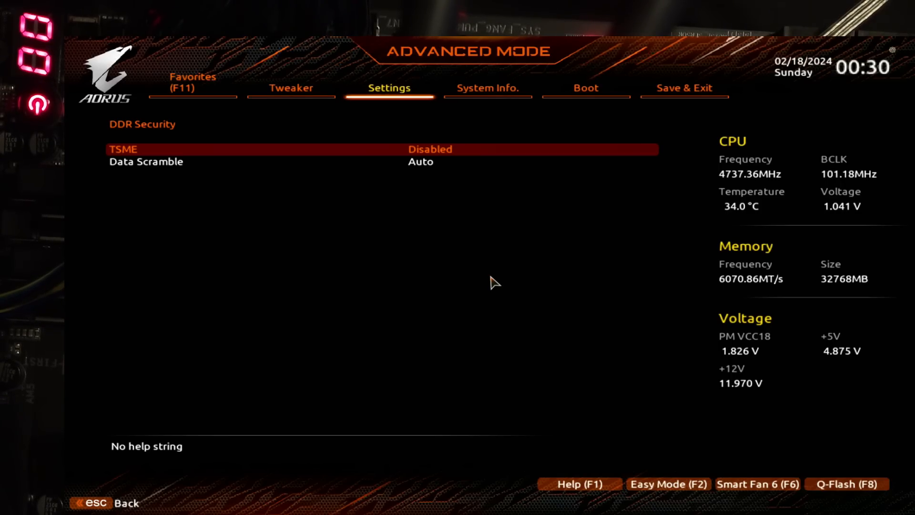
key("Escape")
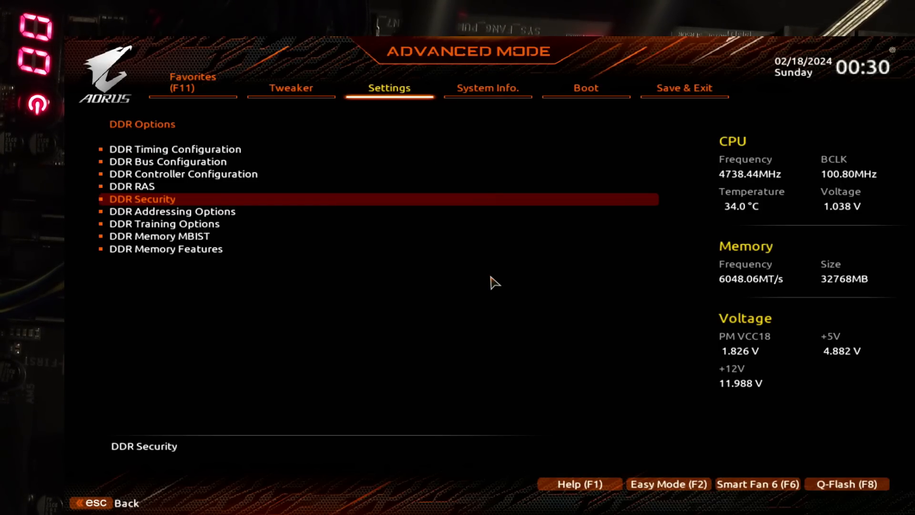
Step: Check the Memory Context Restore setting under DDR Memory Features, and leave it without changes
key("Up")
key("Up")
key("Down")
key("Down")
key("Up")
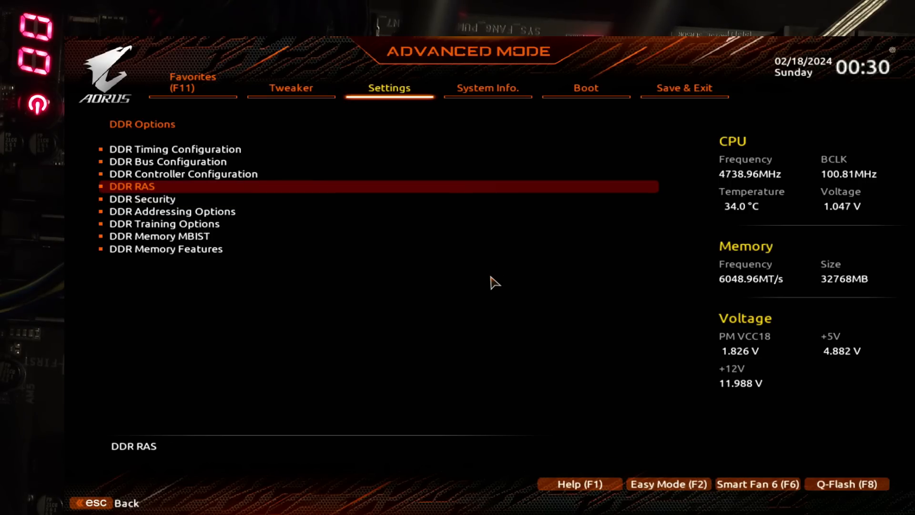
key("Down")
key("Down")
key("Down")
key("Down")
key("Down")
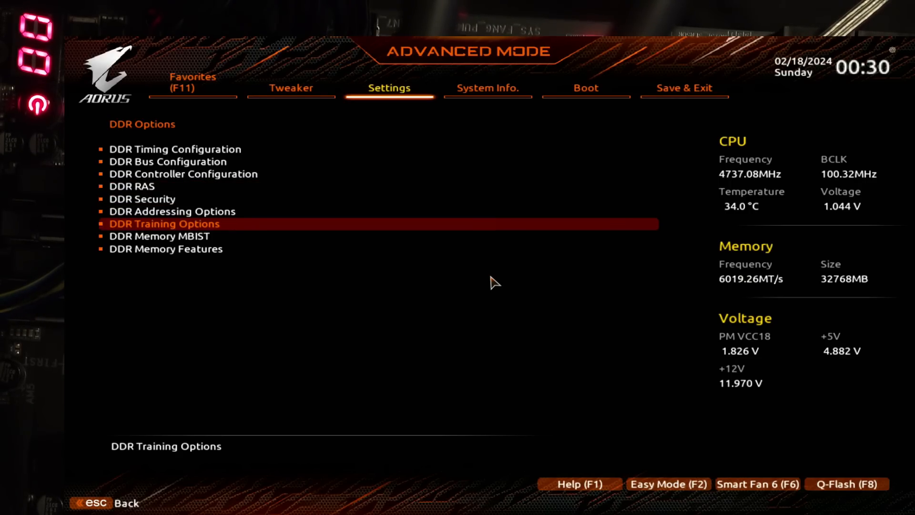
key("Return")
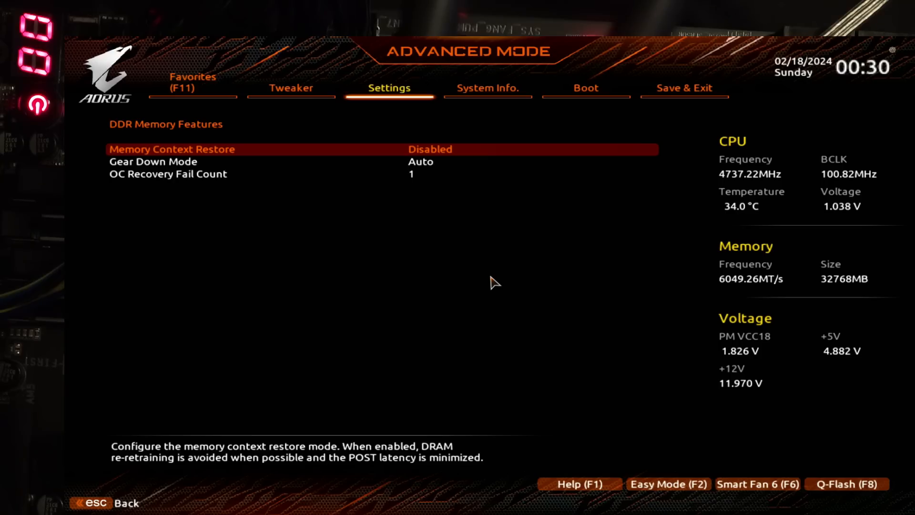
key("Escape")
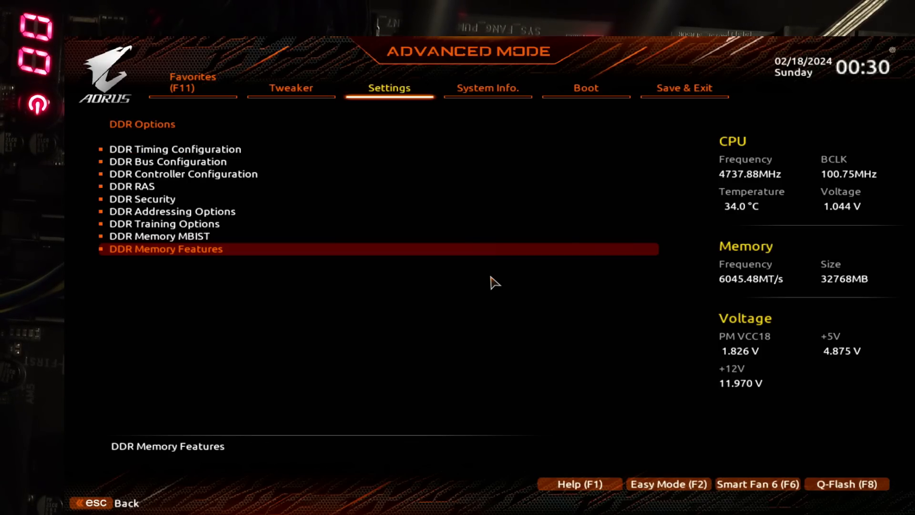
Step: Return to the main Tweaker settings and examine the System Memory Multiplier
key("Escape")
key("Left")
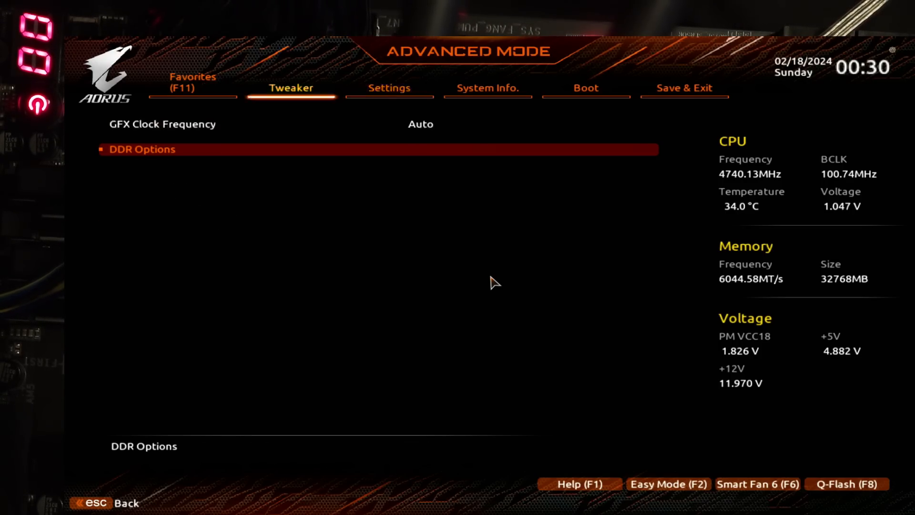
key("Down")
key("Down")
key("Down")
key("Down")
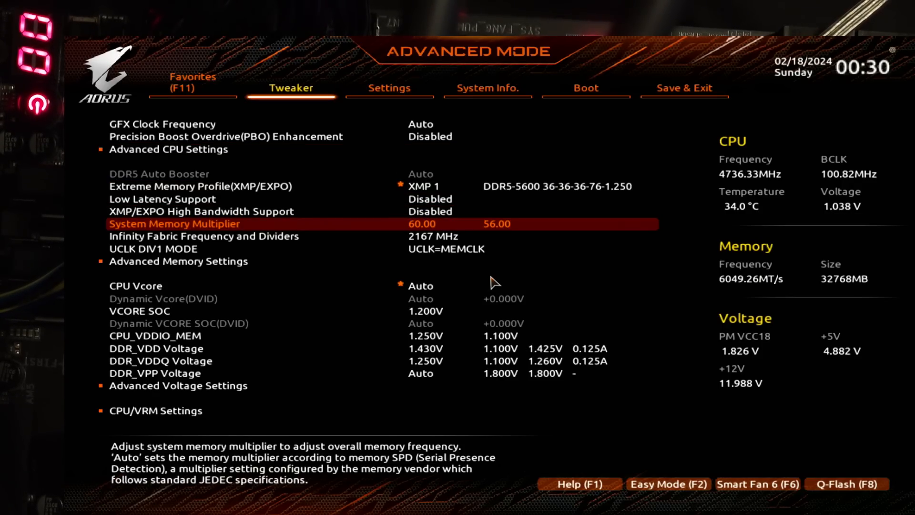
Step: Check the DF Cstates setting under DF Common Options in the AMD CBS settings
key("Right")
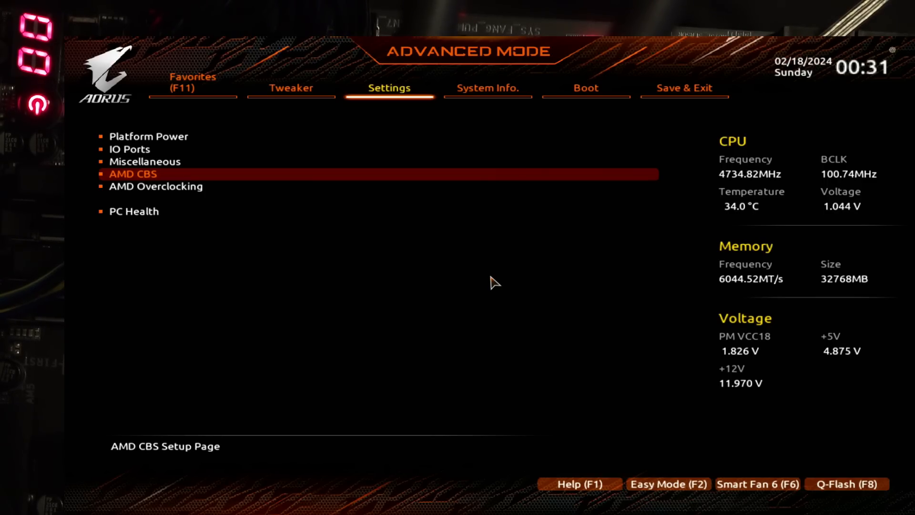
key("Down")
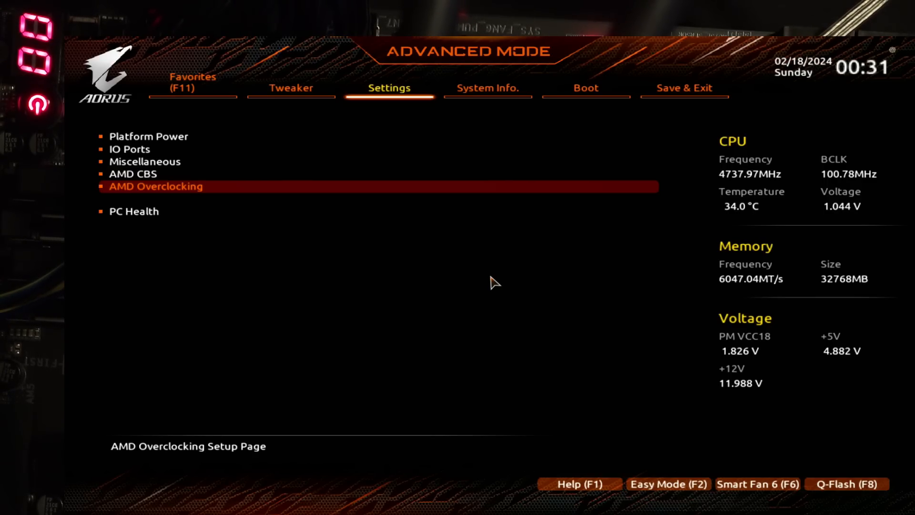
key("Up")
key("Return")
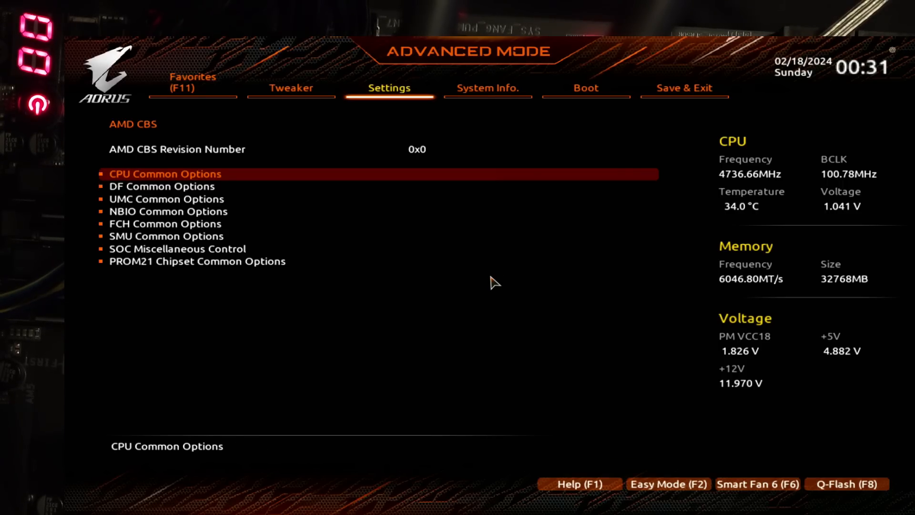
key("Down")
key("Return")
key("Down")
key("Down")
key("Down")
key("Down")
key("Down")
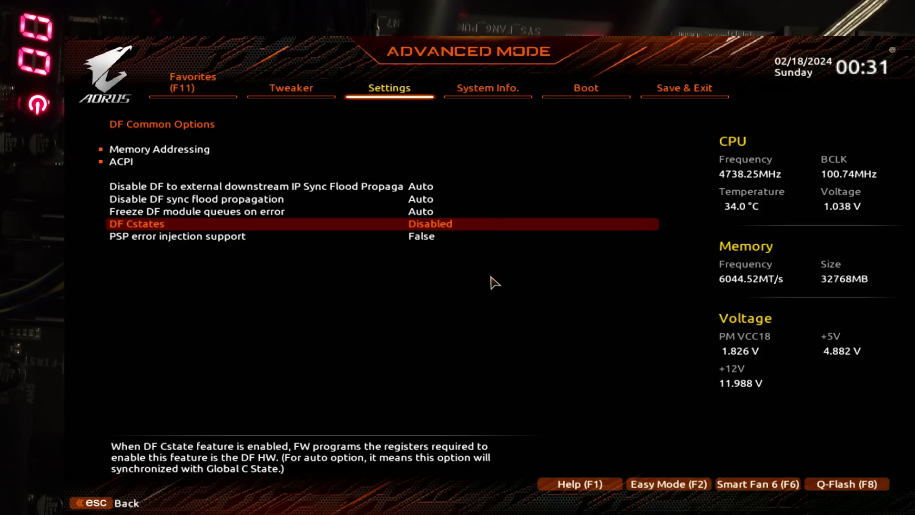
Step: Return to the Tweaker settings and take a brief look at the Memory Subtimings within Advanced Memory Settings
key("Left")
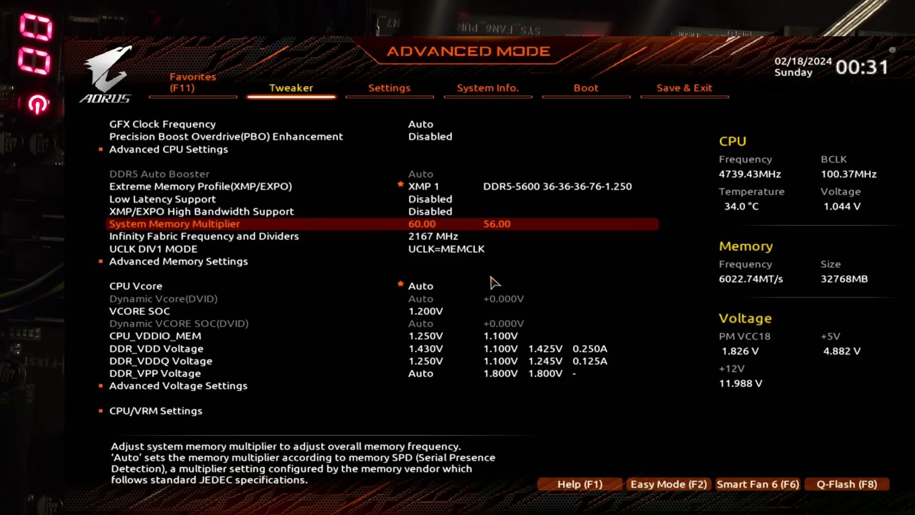
key("Down")
key("Down")
key("Down")
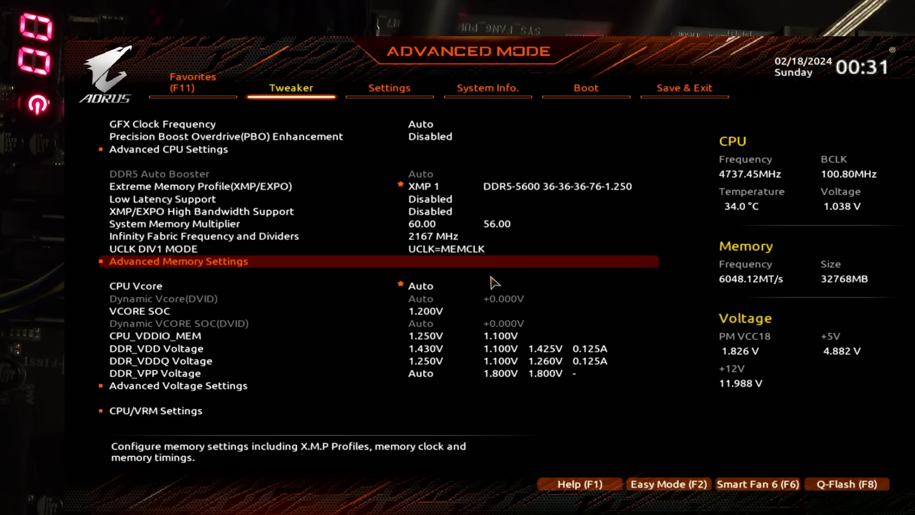
key("Return")
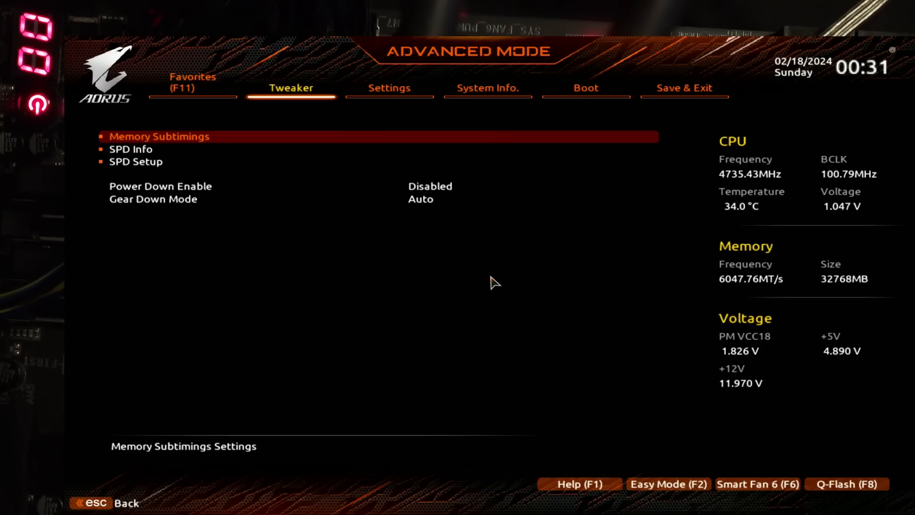
key("Return")
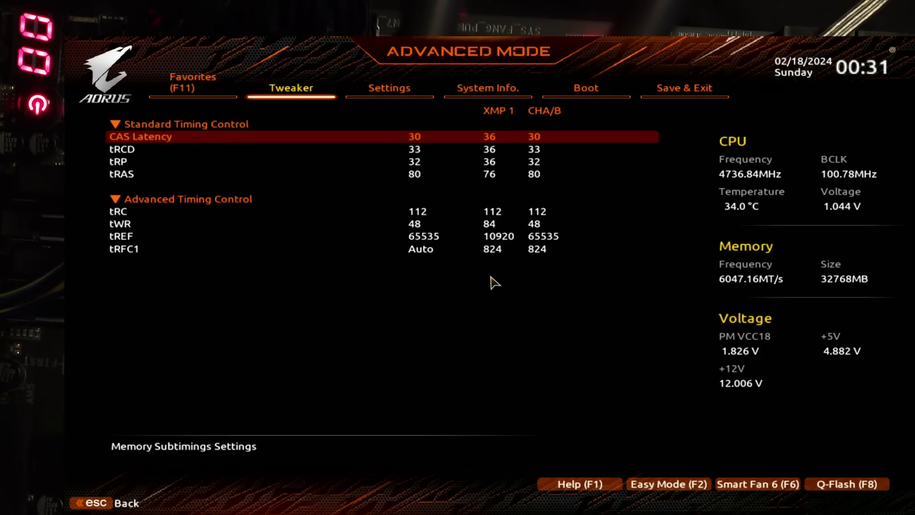
key("Escape")
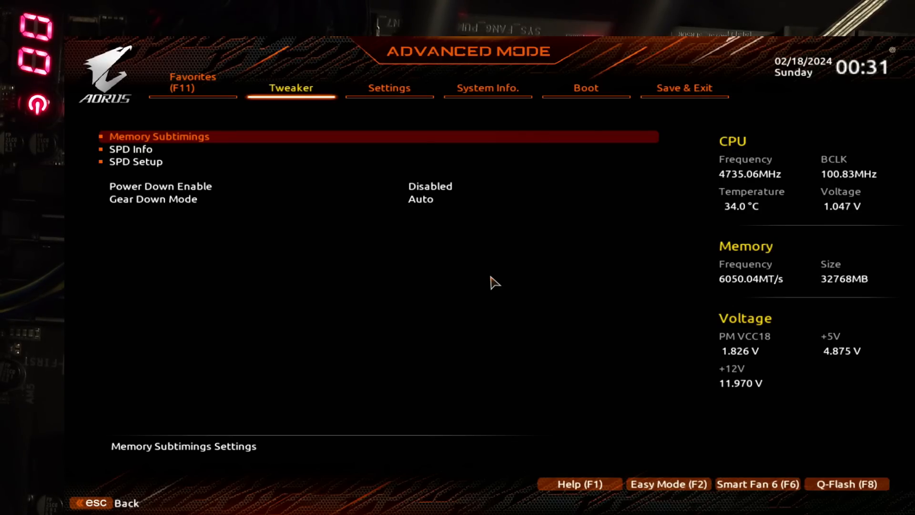
Step: Check the Power Down Enable and Gear Down Mode settings in the Advanced Memory Settings
key("Down")
key("Down")
key("Down")
key("Down")
key("Up")
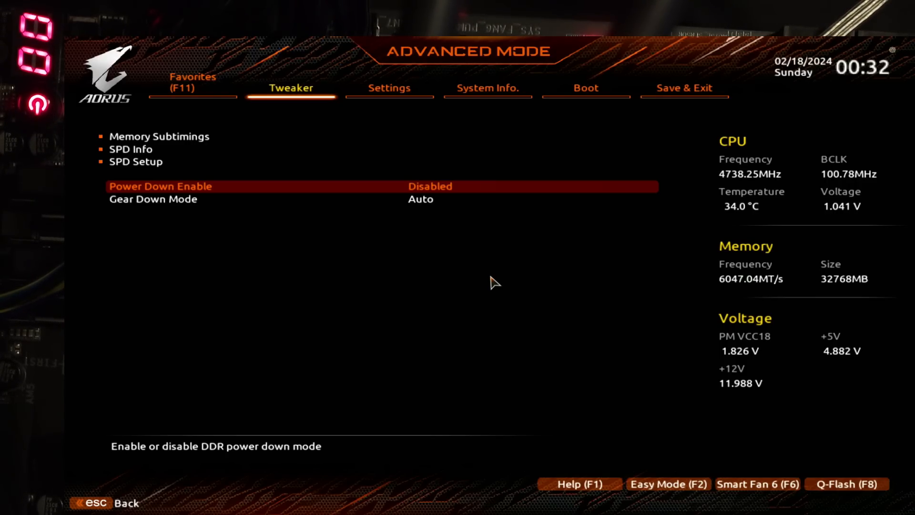
key("Up")
key("Up")
key("Up")
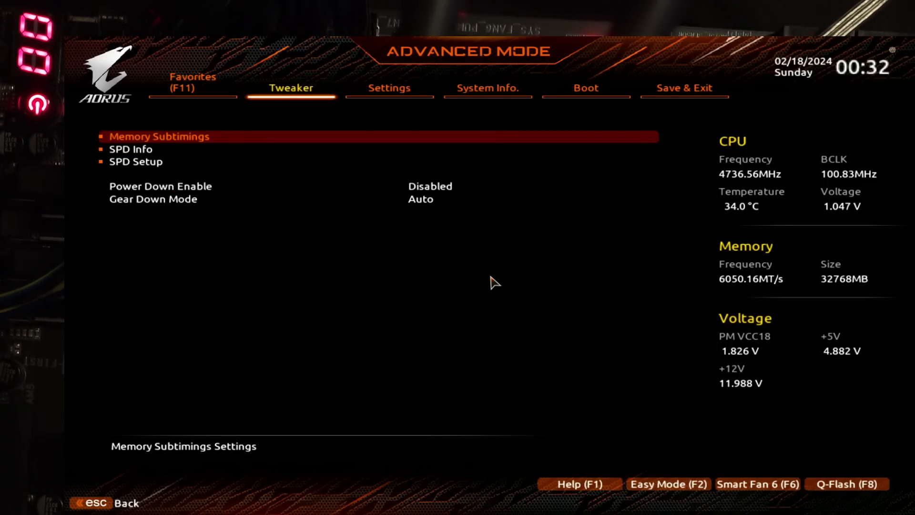
key("Down")
key("Down")
key("Down")
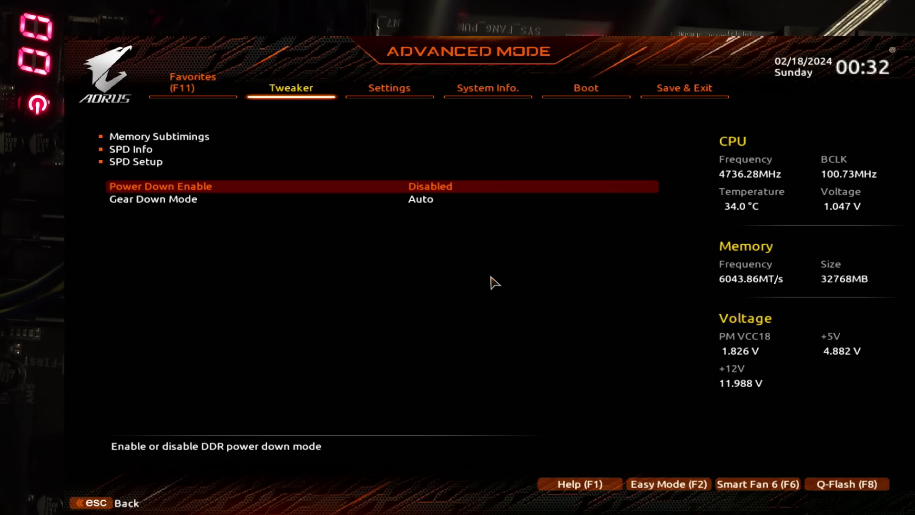
key("Up")
key("Up")
key("Up")
key("Down")
key("Down")
key("Down")
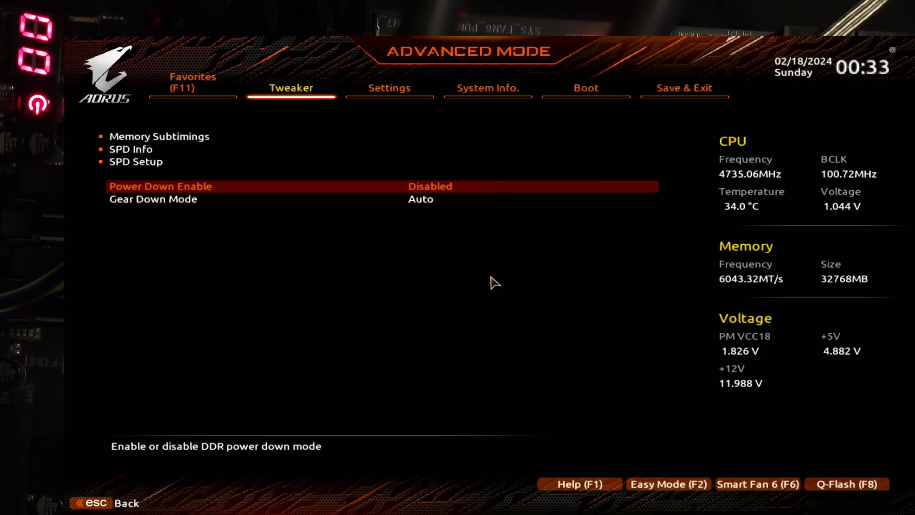
Step: Open the Memory Subtimings and examine the CAS Latency, tRCD, tRP, tRAS and tRC timings
key("Up")
key("Up")
key("Up")
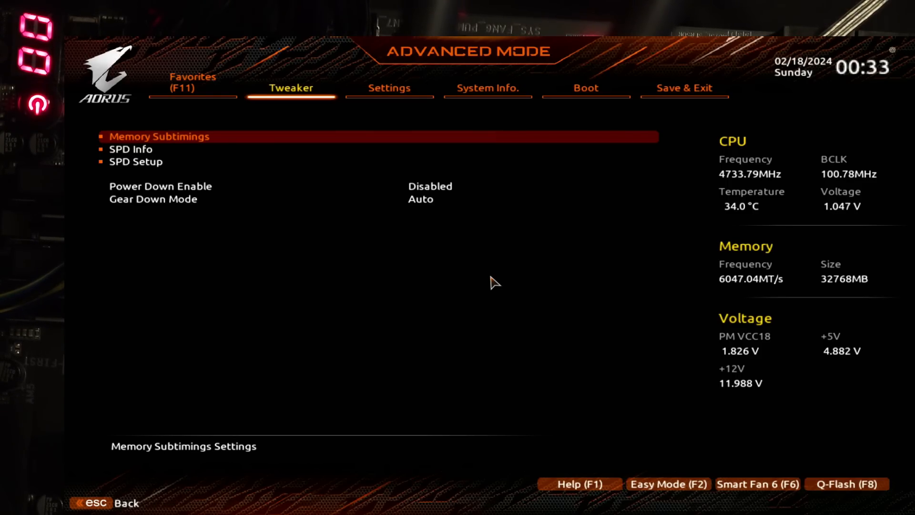
key("Return")
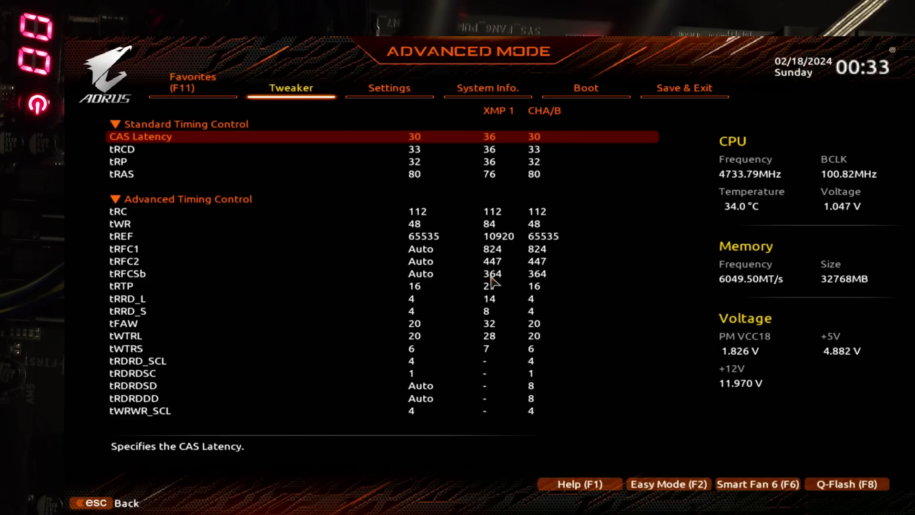
key("Down")
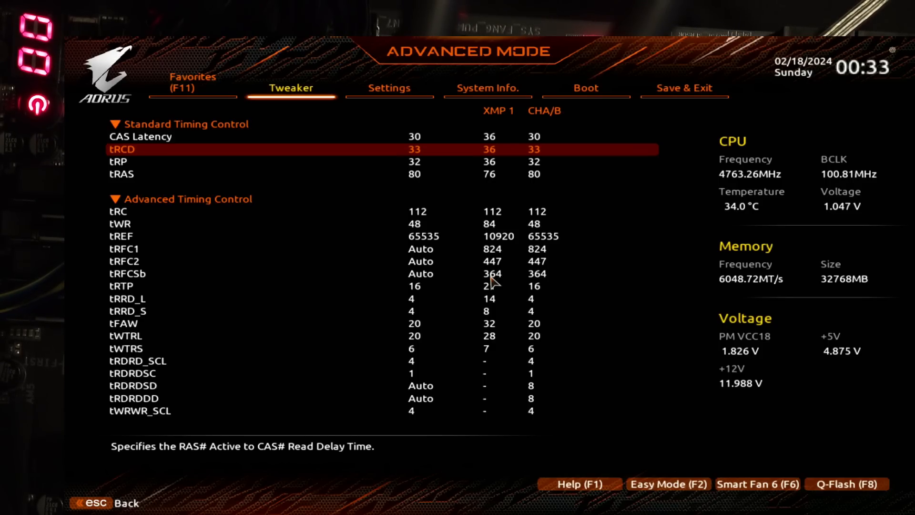
key("Up")
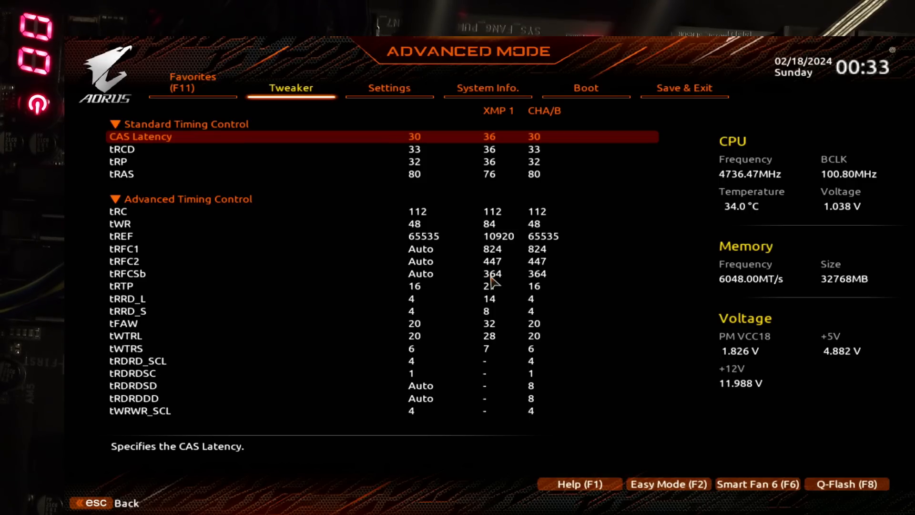
key("Down")
key("Down")
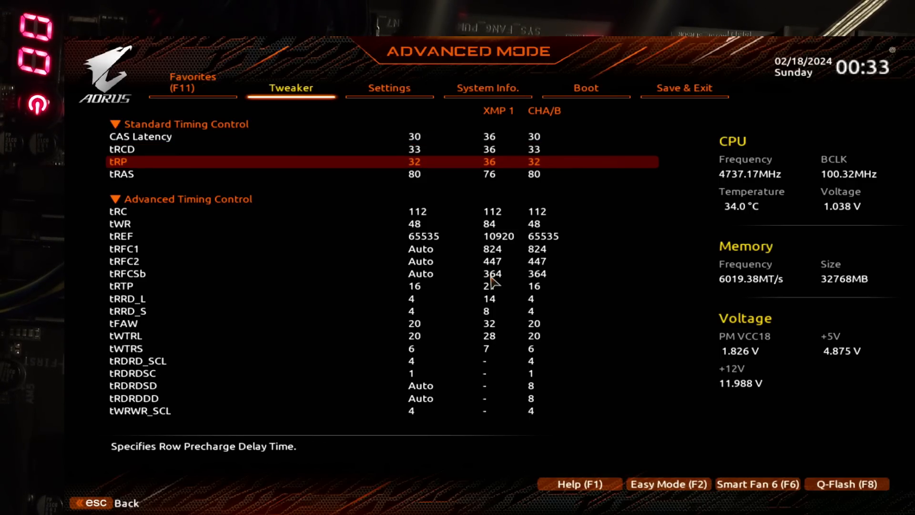
key("Down")
key("Down")
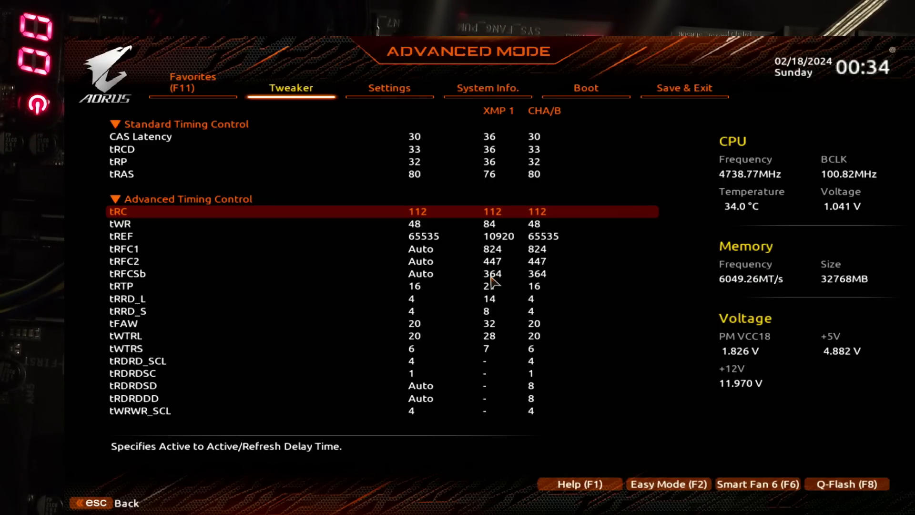
Step: Set the tRFC1 timing to 777 in the Advanced Timing Control section of the memory subtimings
key("Down")
key("Down")
key("Down")
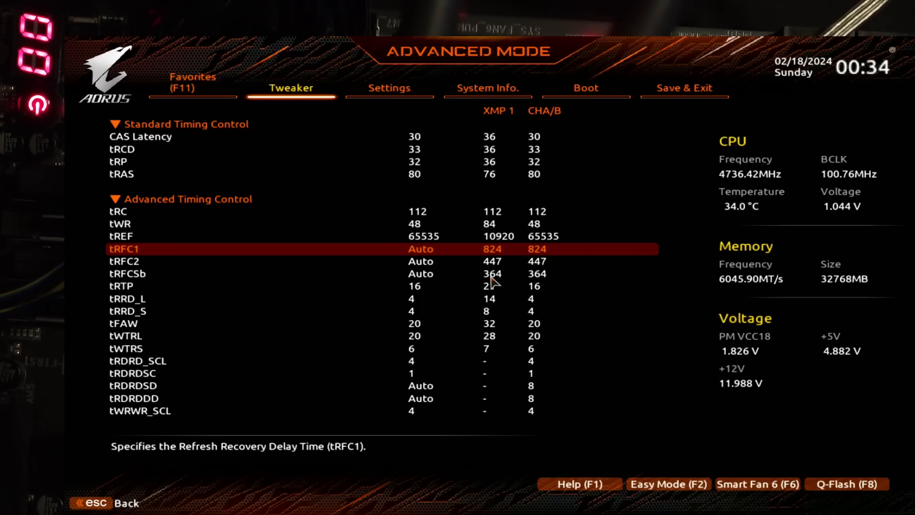
type("6")
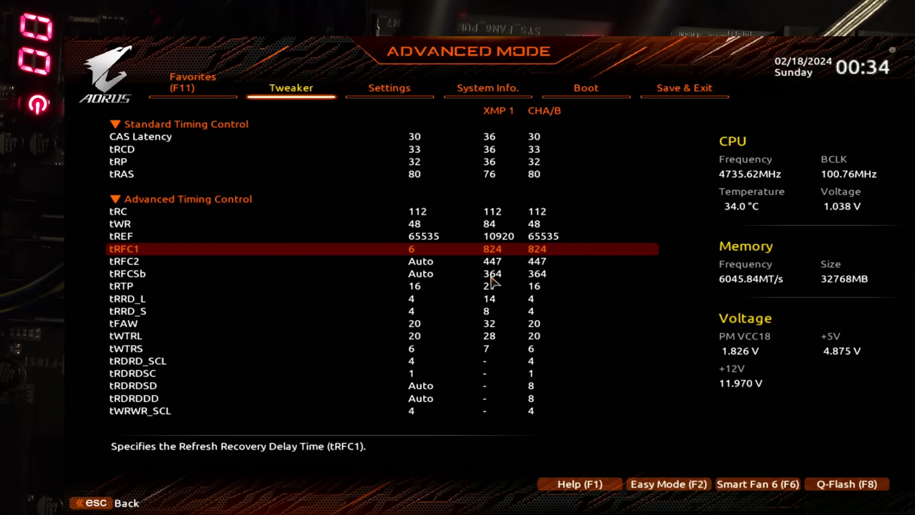
key("BackSpace")
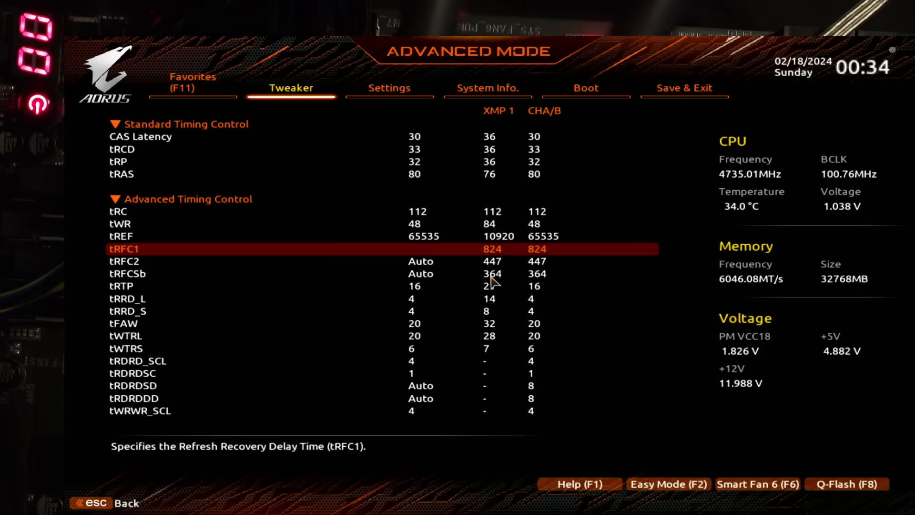
type("777")
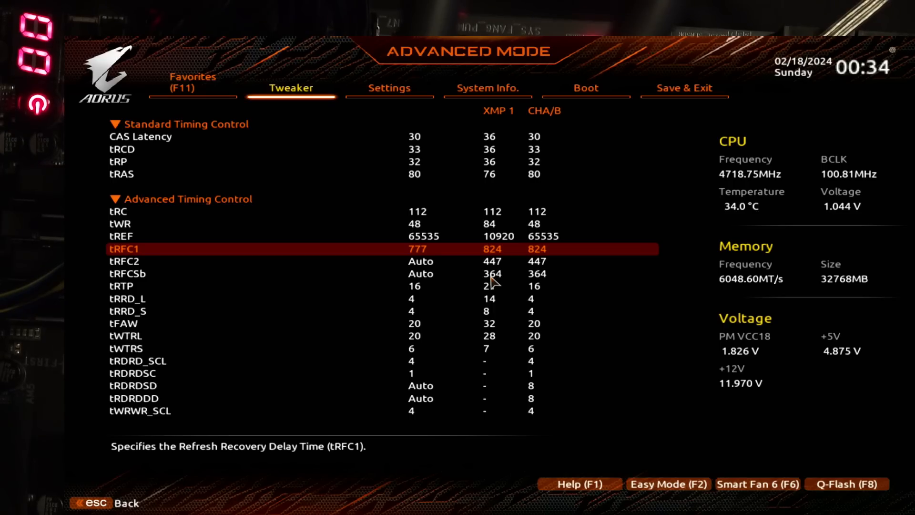
key("Up")
key("Down")
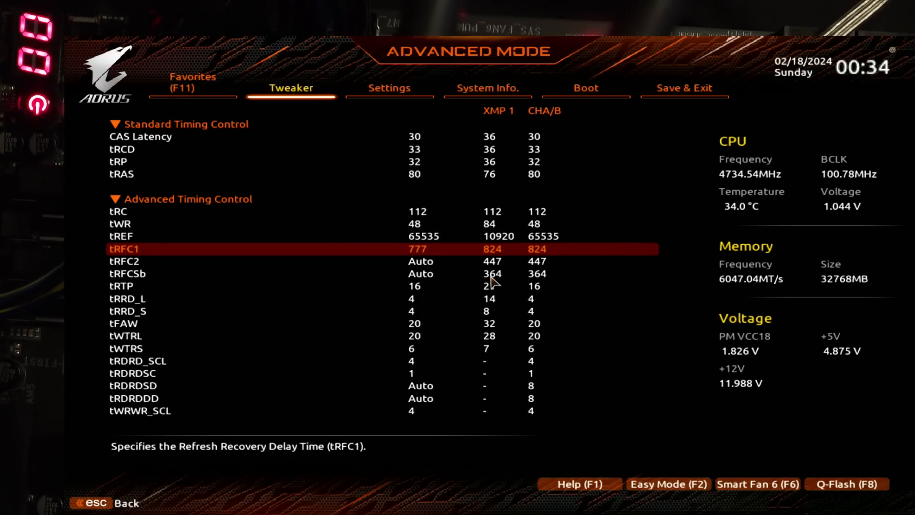
Step: Restore the tRFC1 timing to Auto
type("a")
key("Up")
key("Down")
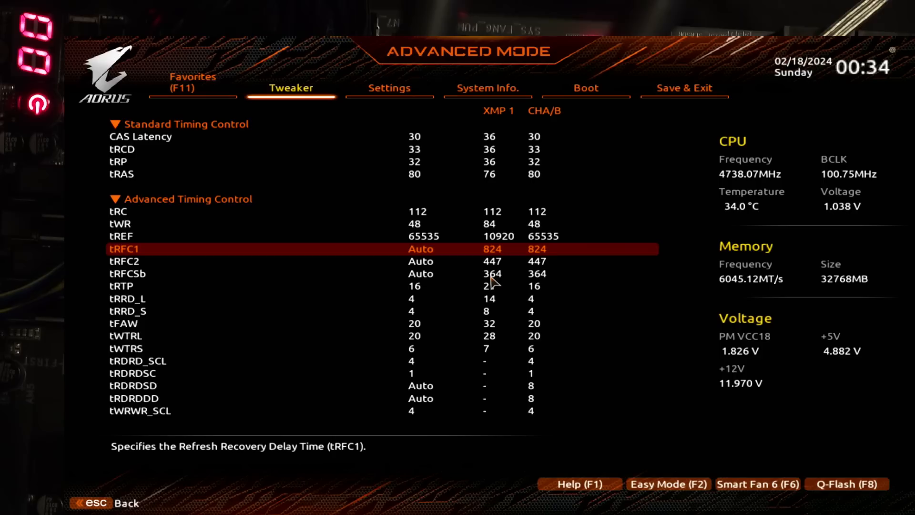
Step: Examine the tREF and tWR timings in relation to tRFC1 in the Advanced Timing Control section
key("Up")
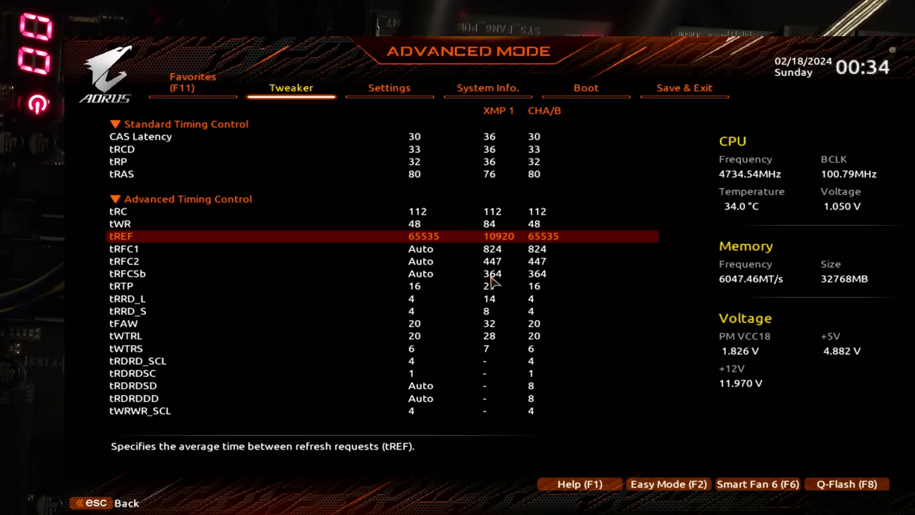
key("Up")
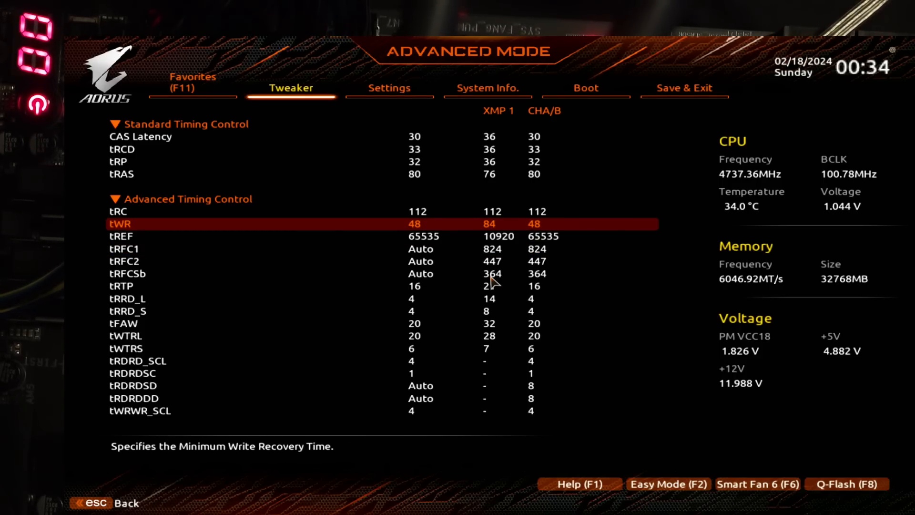
key("Down")
key("Down")
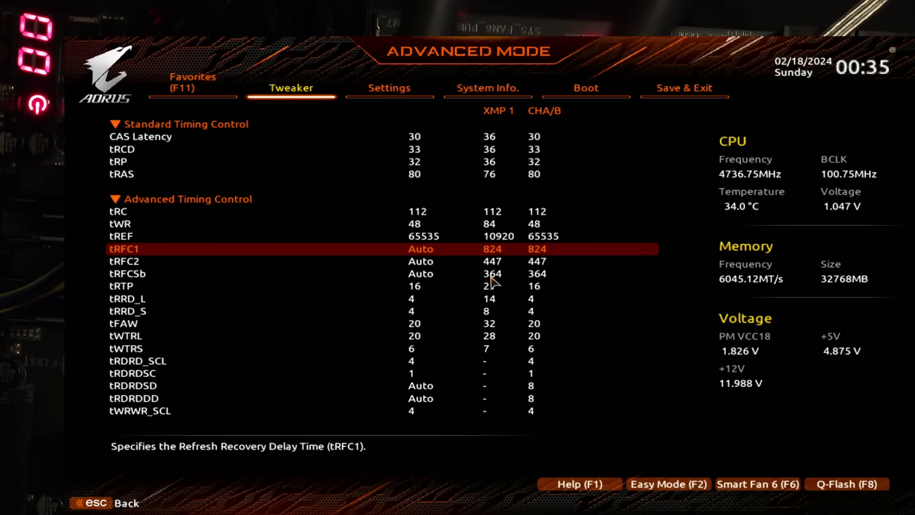
key("Up")
key("Up")
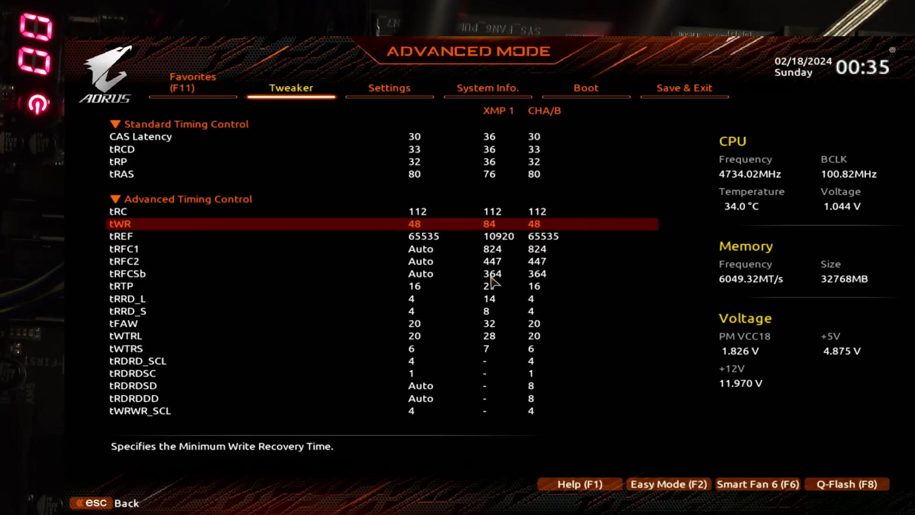
key("Down")
key("Down")
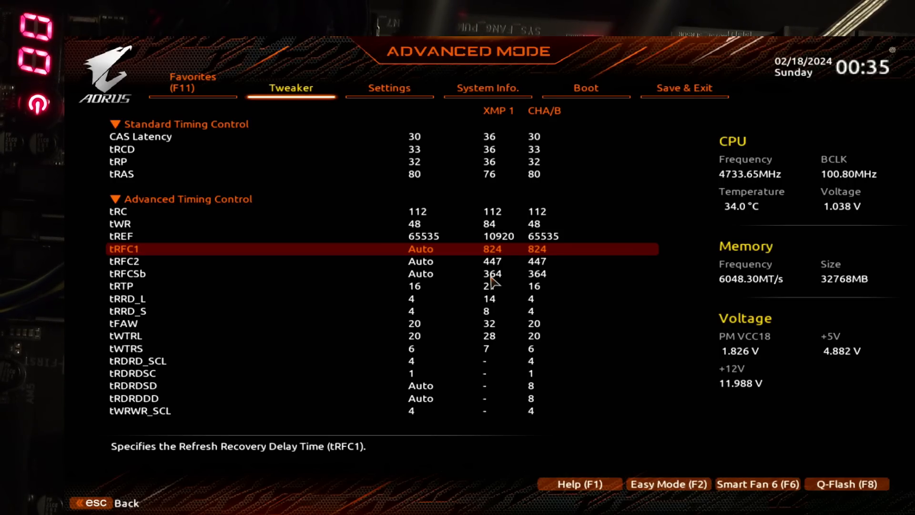
Step: Compare the refresh recovery timings tRFC1, tRFC2 and tRFCSb
key("Down")
key("Down")
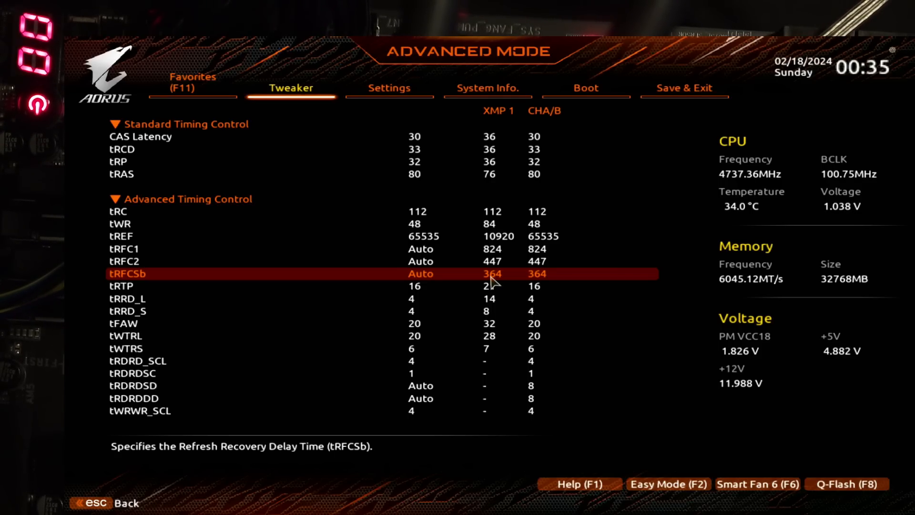
key("Up")
key("Up")
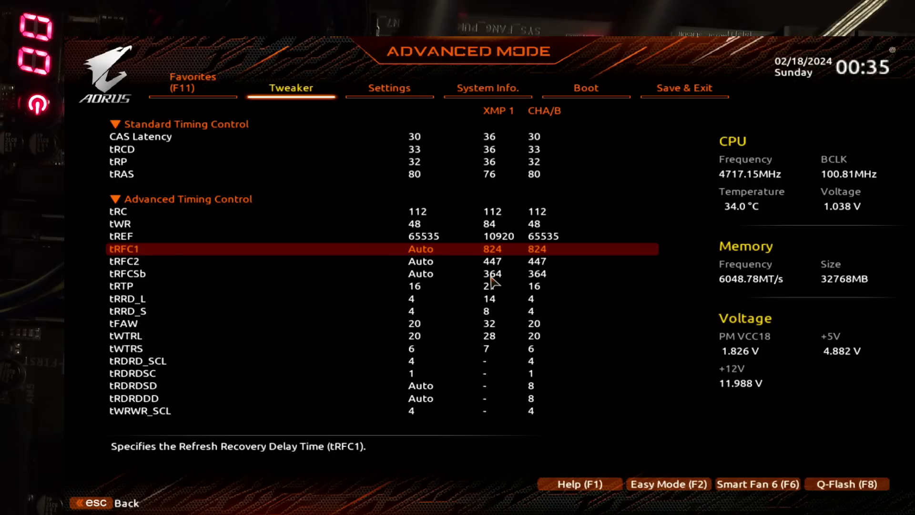
key("Down")
key("Up")
key("Down")
key("Down")
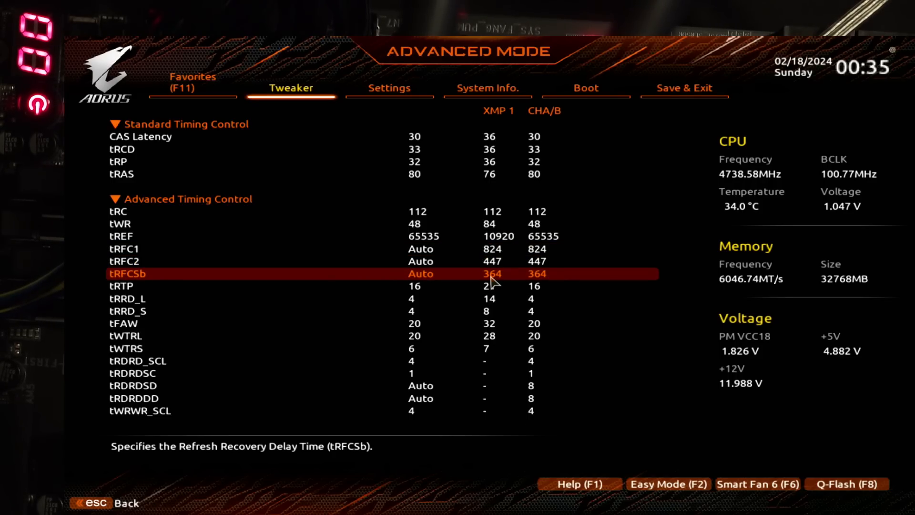
Step: Examine the tREF refresh interval against tRFC1, and check the tWR and tRC timings above it
key("Up")
key("Up")
key("Up")
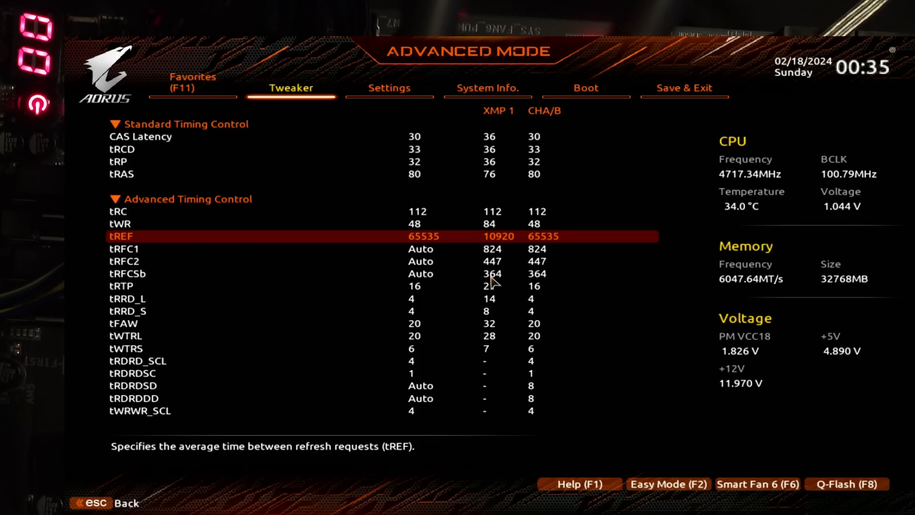
key("Down")
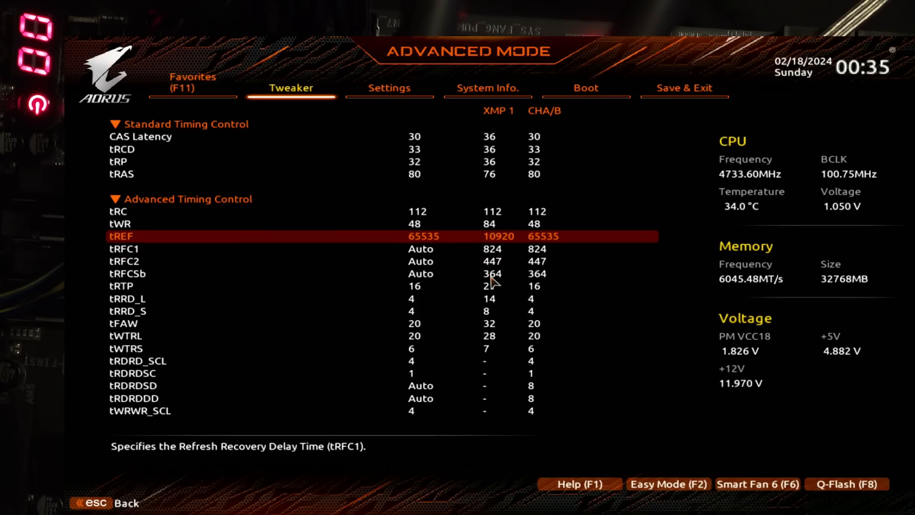
key("Up")
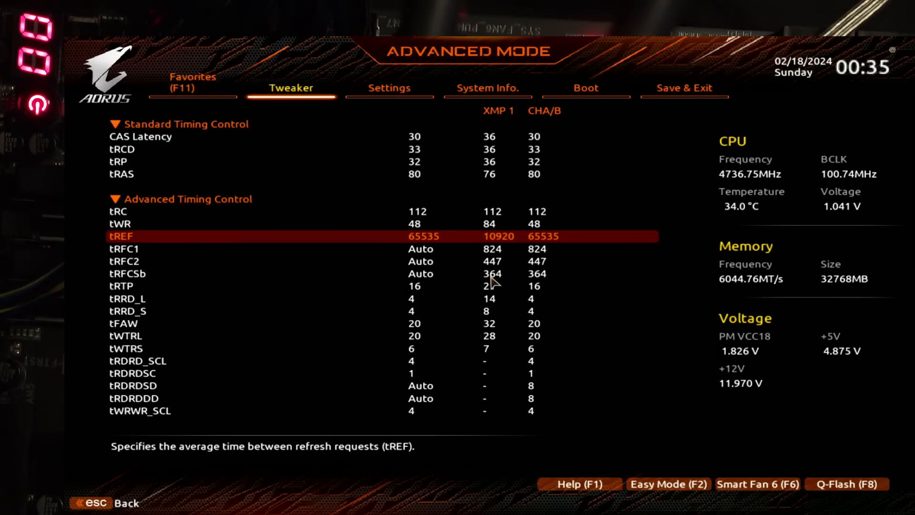
key("Down")
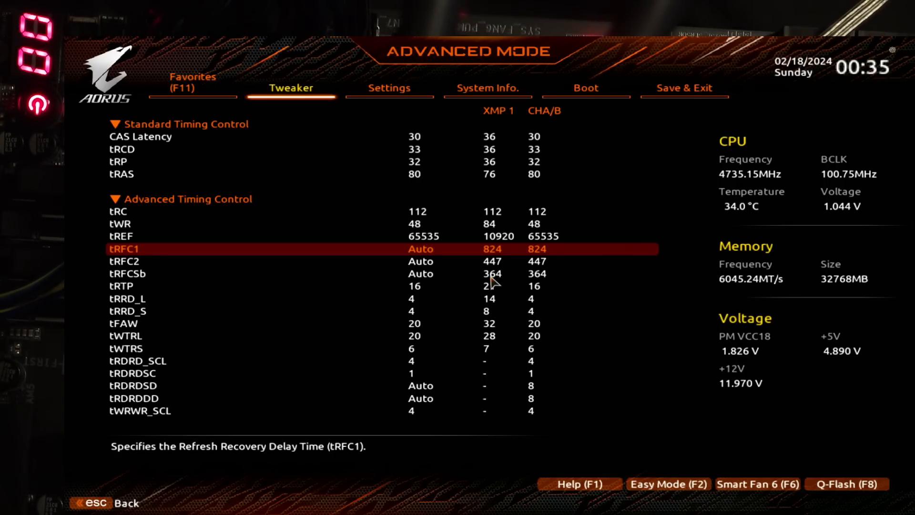
key("Up")
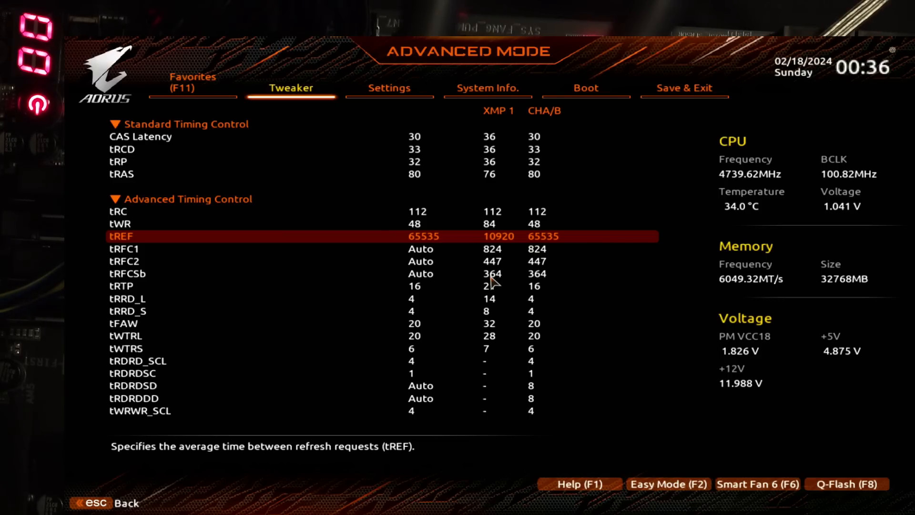
key("Up")
key("Up")
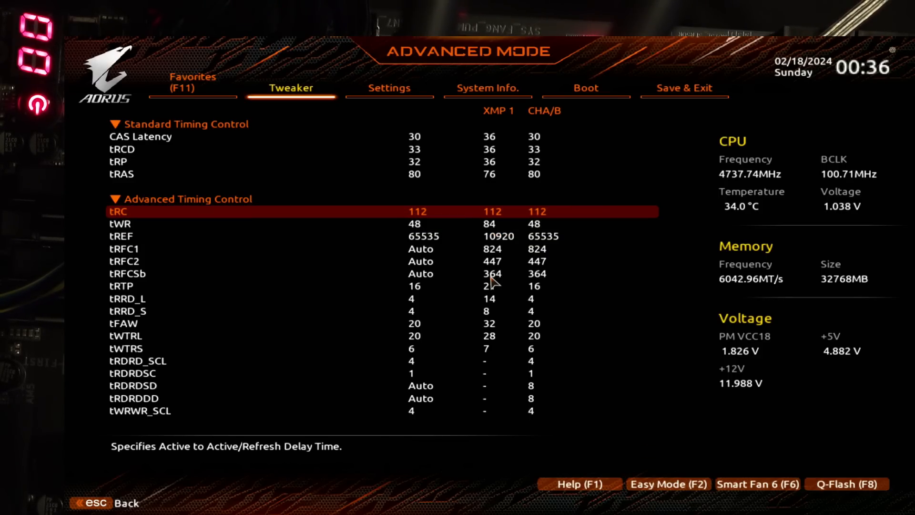
key("Down")
key("Down")
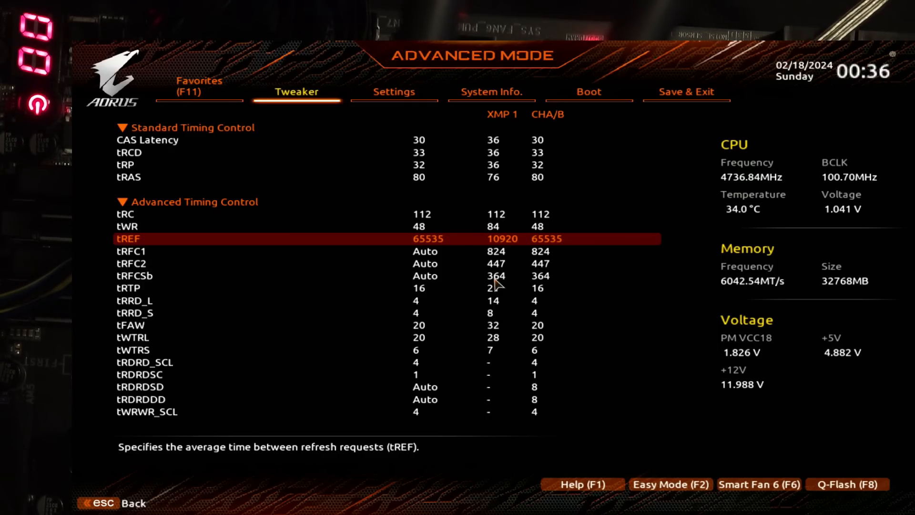
Step: Try a CAS Latency of 28 in the Standard Timing Control section and set it back to 30
key("Up")
key("Up")
key("Up")
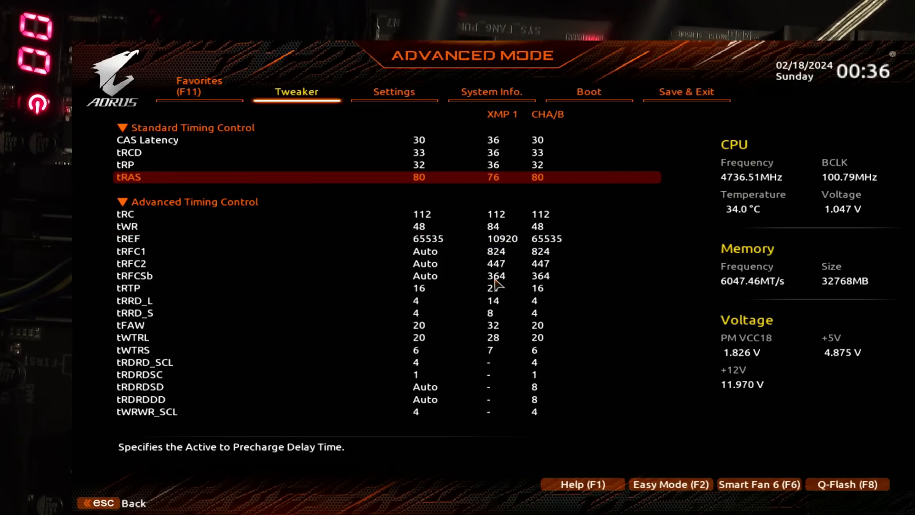
key("Up")
key("Up")
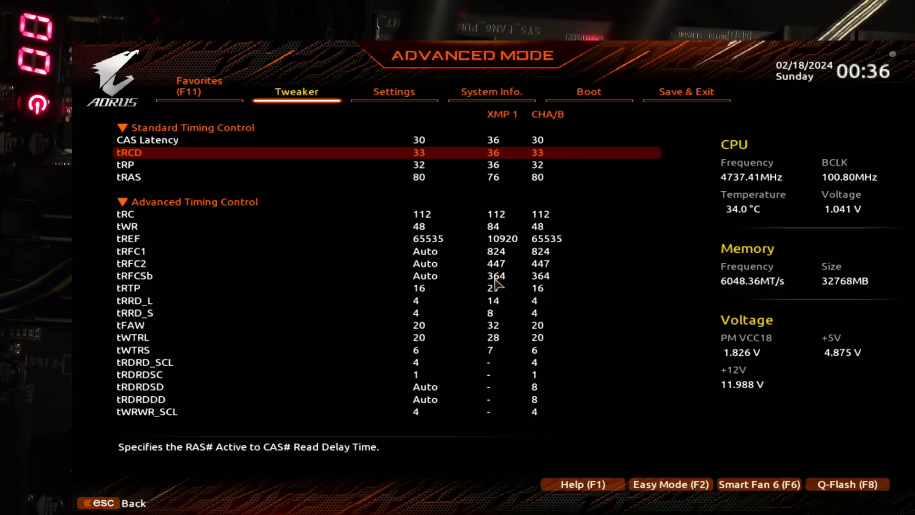
key("Up")
key("Up")
key("Down")
key("Down")
key("Up")
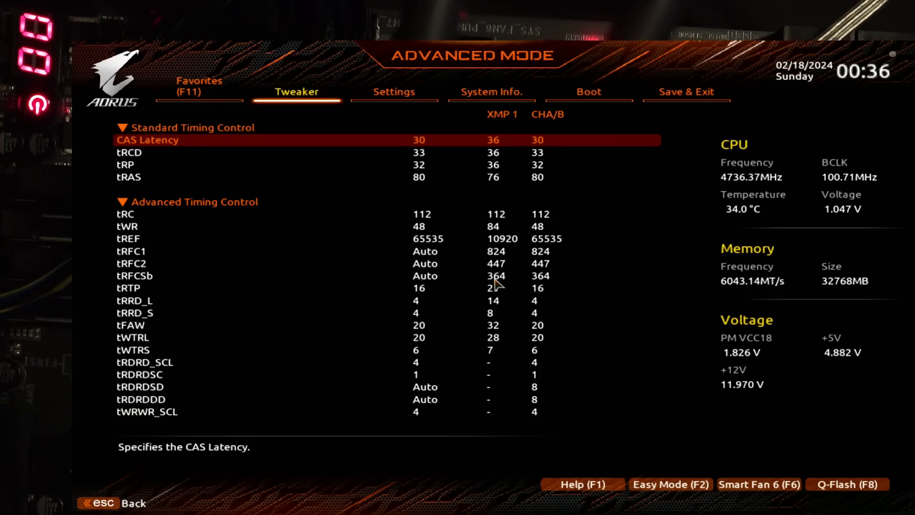
type("28")
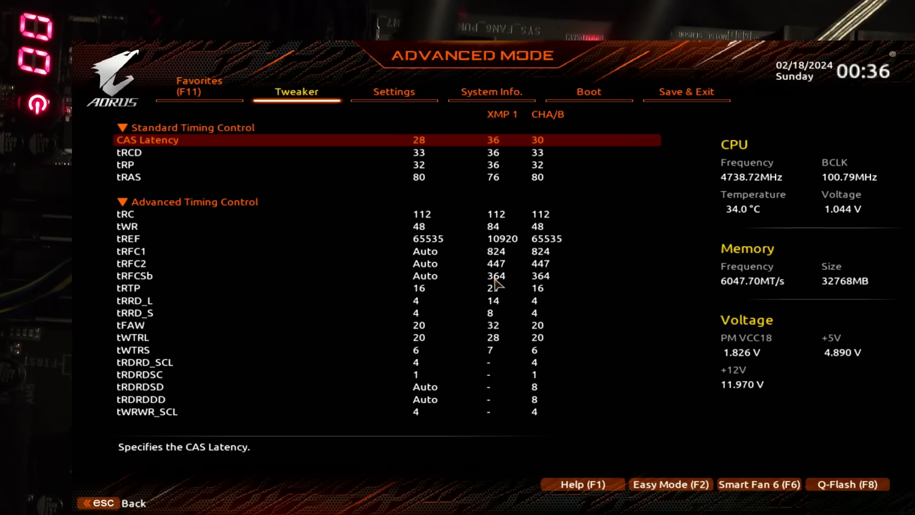
type("30")
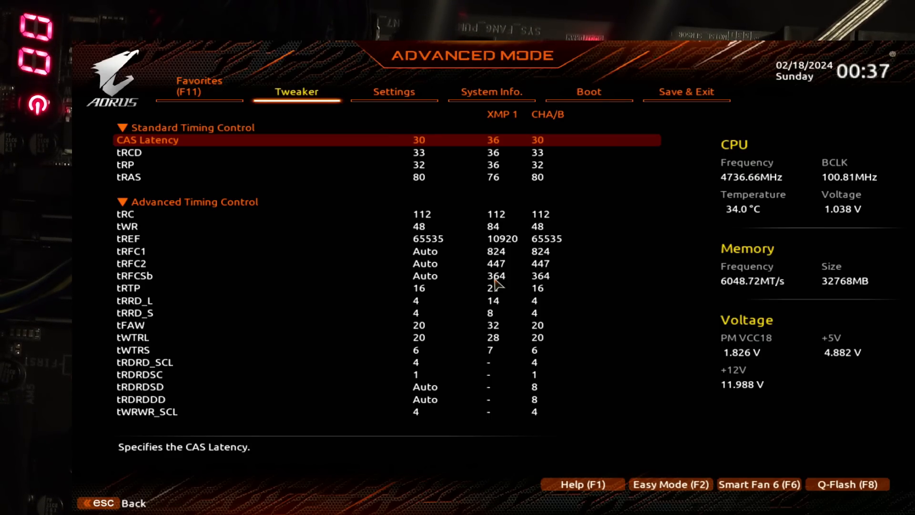
Step: Leave the memory subtimings for the main Tweaker settings and set the DDR_VDD Voltage to 1.600 V
key("Escape")
key("Escape")
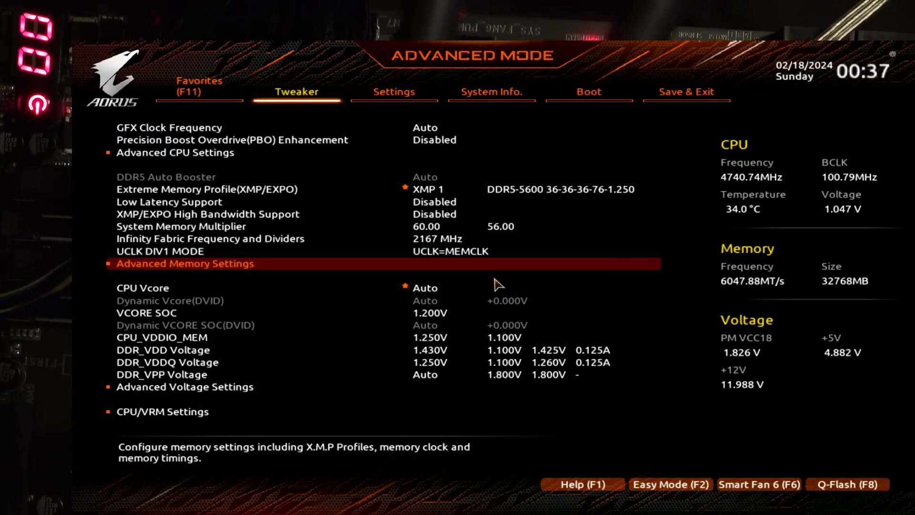
key("Down")
key("Down")
key("Down")
key("Down")
key("Down")
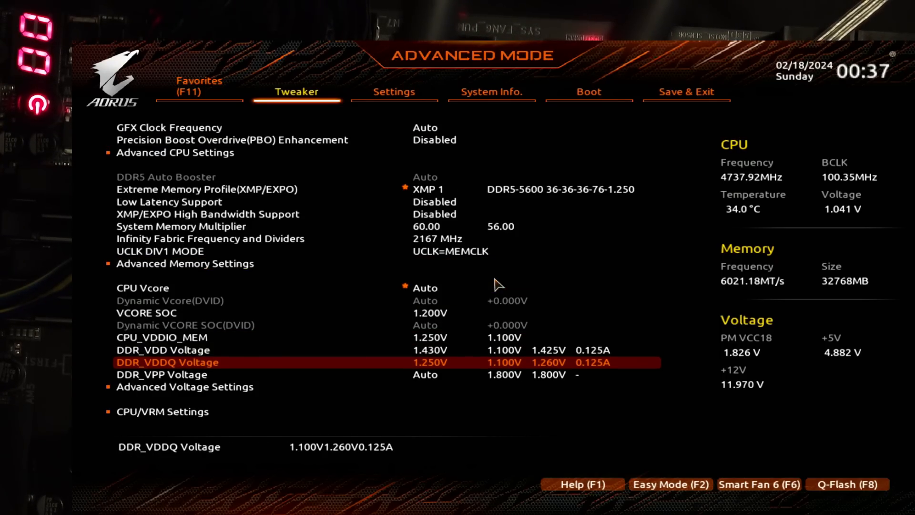
key("Up")
type("1.6")
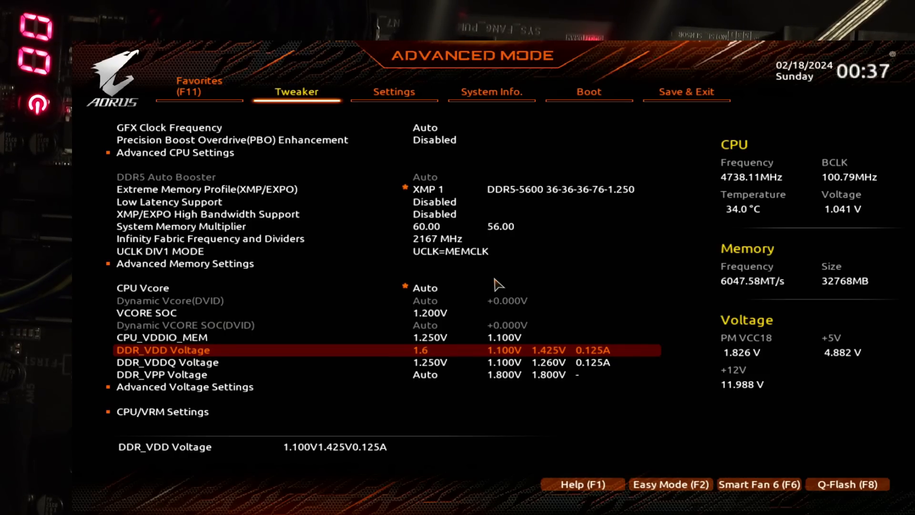
key("Up")
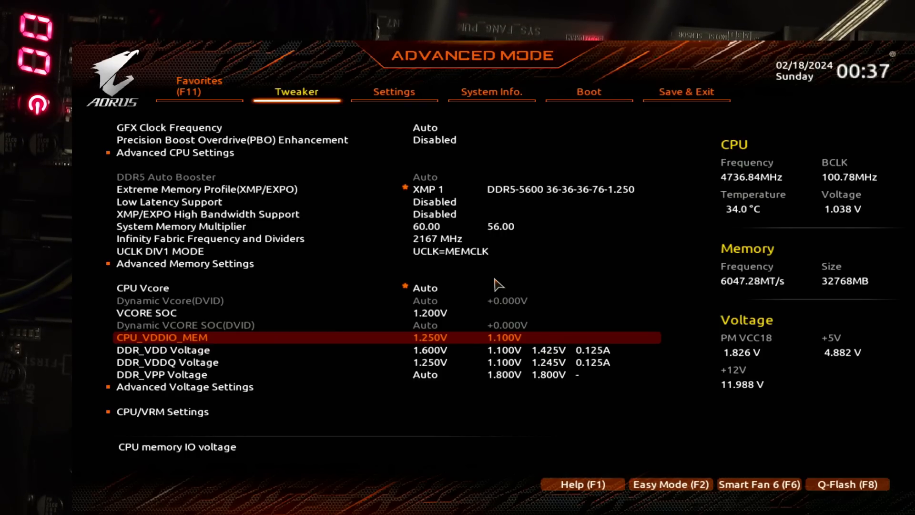
Step: Restore the DDR_VDD Voltage to 1.430 V
key("Down")
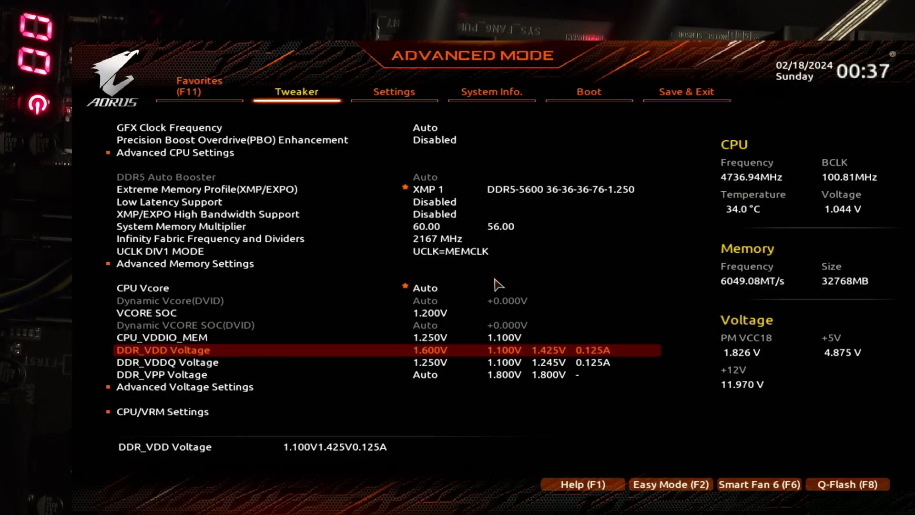
type("1.43")
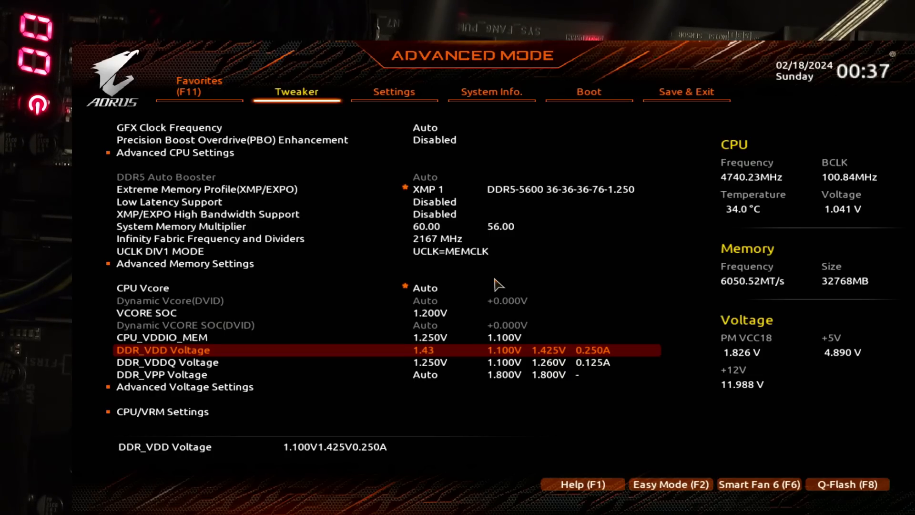
key("Up")
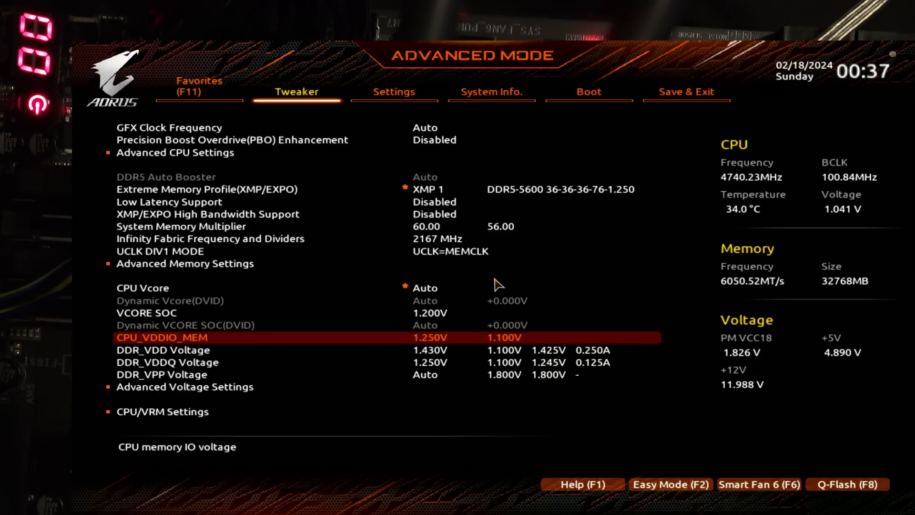
Step: Reopen the Memory Subtimings within Advanced Memory Settings to view the CAS Latency and other timings
left_click(498, 286)
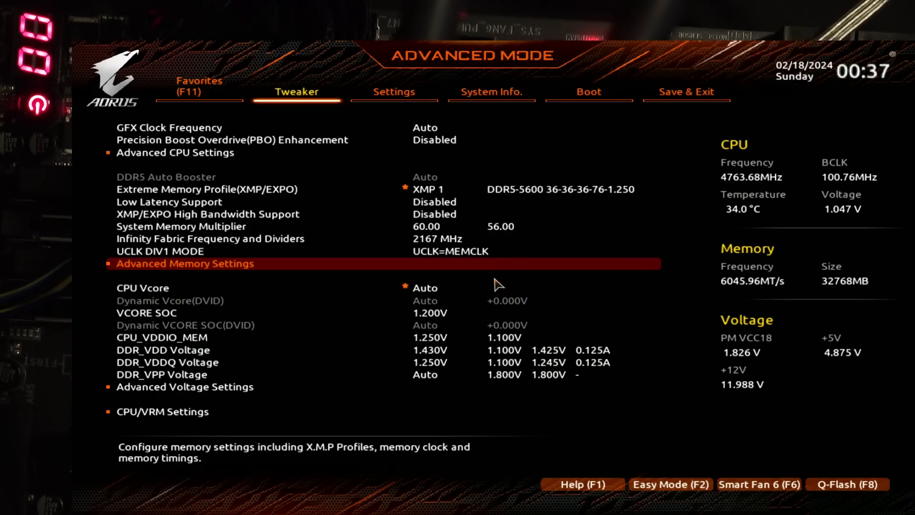
key("Return")
key("Return")
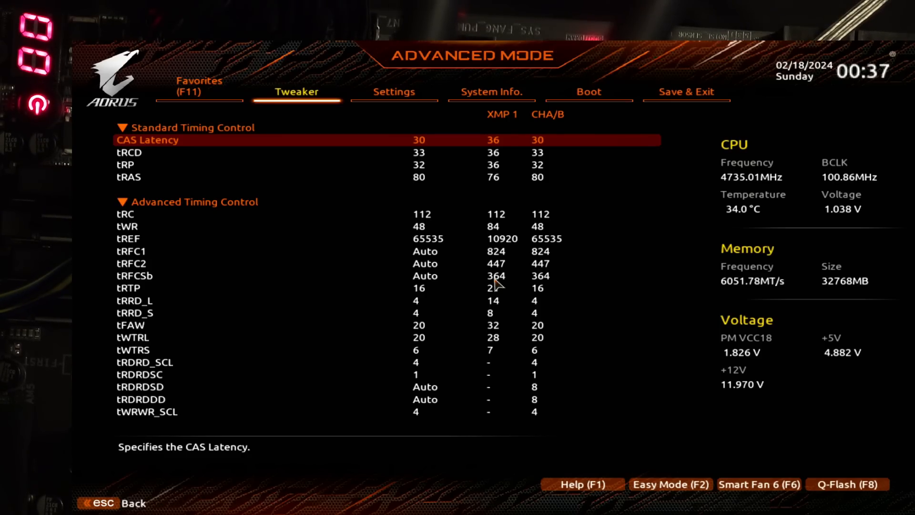
Step: Examine the primary timings in Standard Timing Control from CAS Latency through tRCD and tRP to tRAS, plus tRC
key("Down")
key("Down")
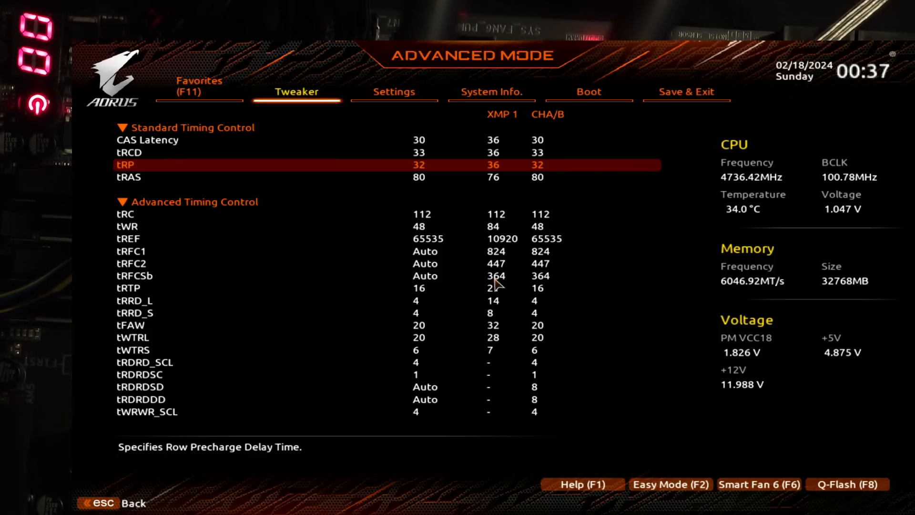
key("Up")
key("Down")
key("Down")
key("Down")
key("Down")
key("Up")
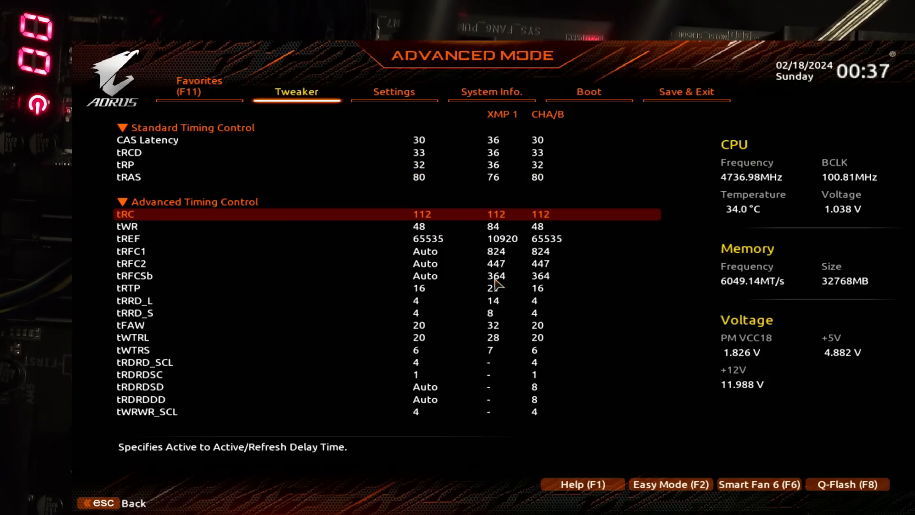
key("Up")
key("Up")
key("Up")
key("Up")
key("Down")
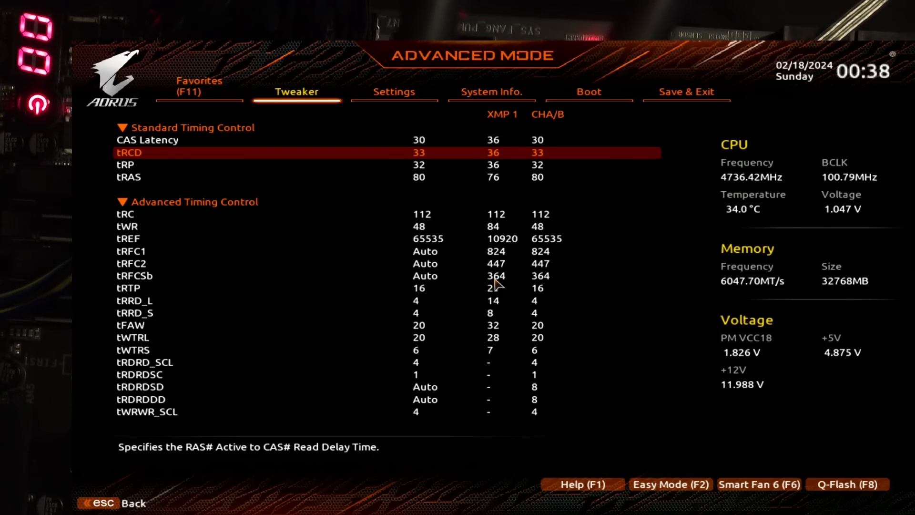
Step: Compare the tRCD timing with the neighbouring CAS Latency and tRP values against the XMP 1 profile
key("Up")
key("Down")
key("Down")
key("Up")
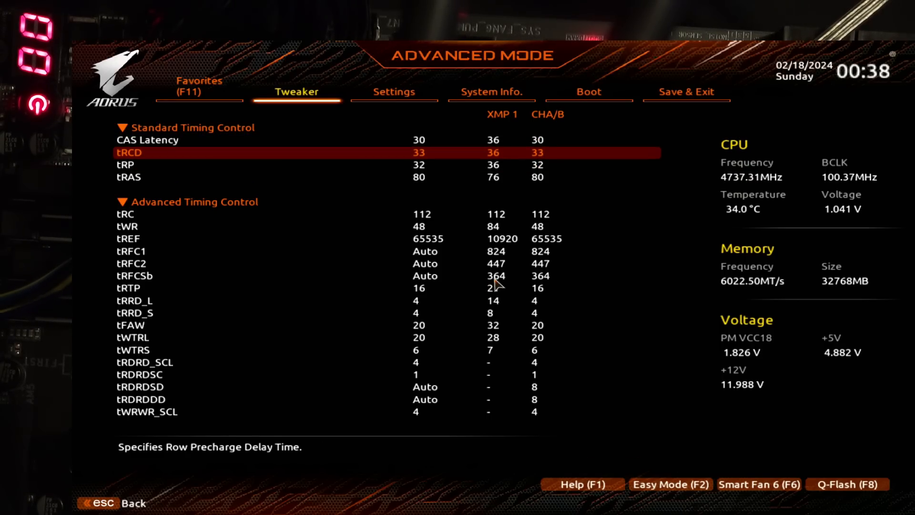
key("Down")
key("Up")
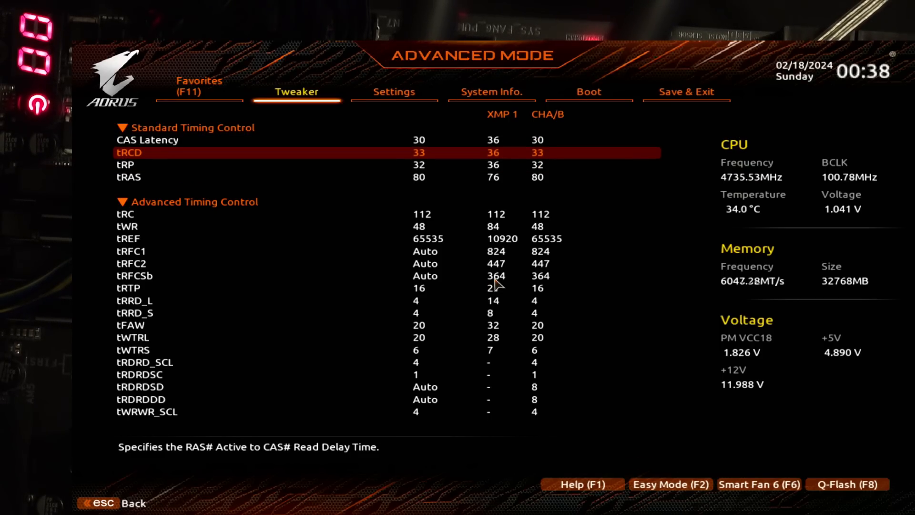
key("Down")
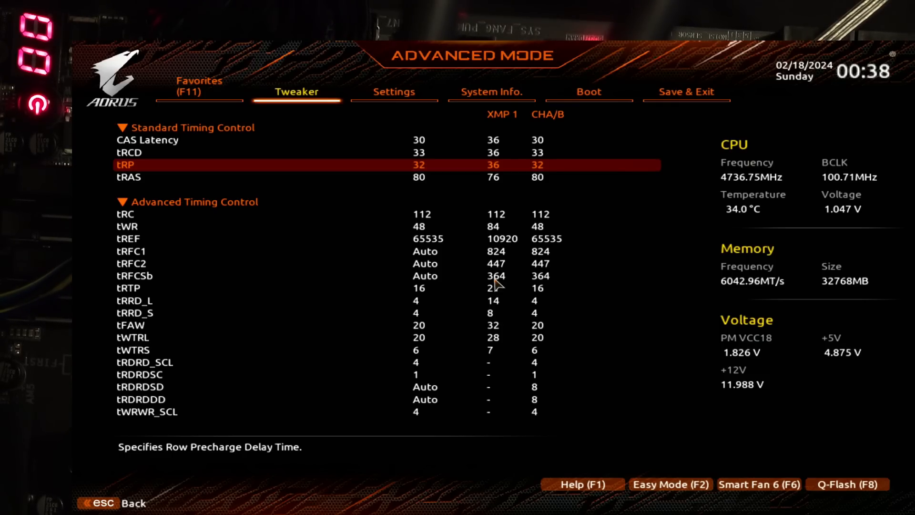
key("Up")
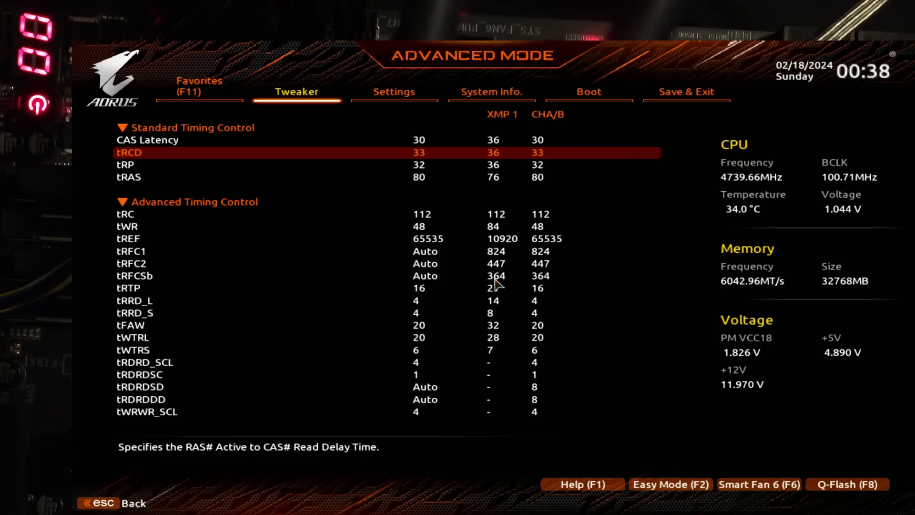
key("Up")
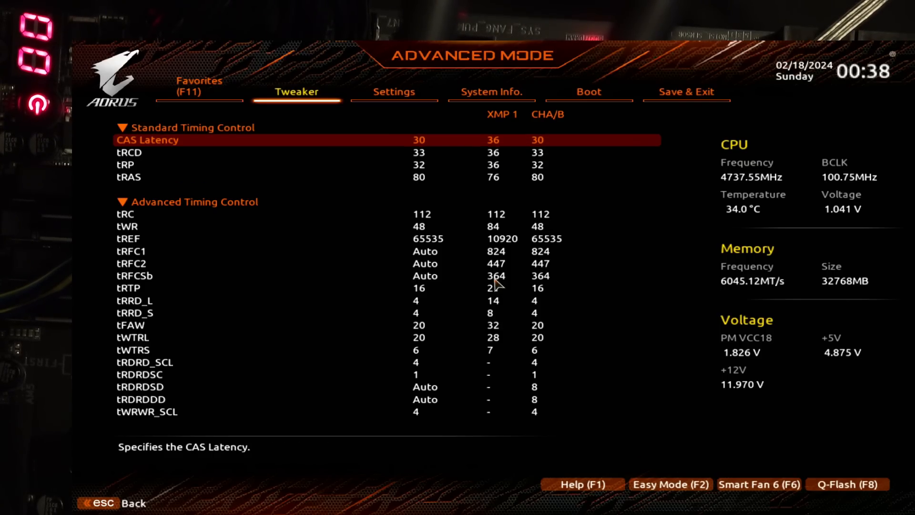
key("Down")
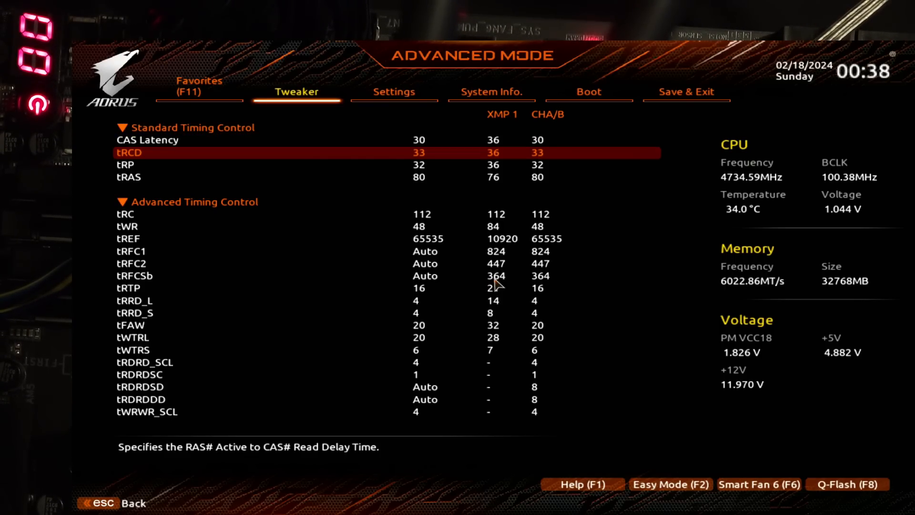
key("Up")
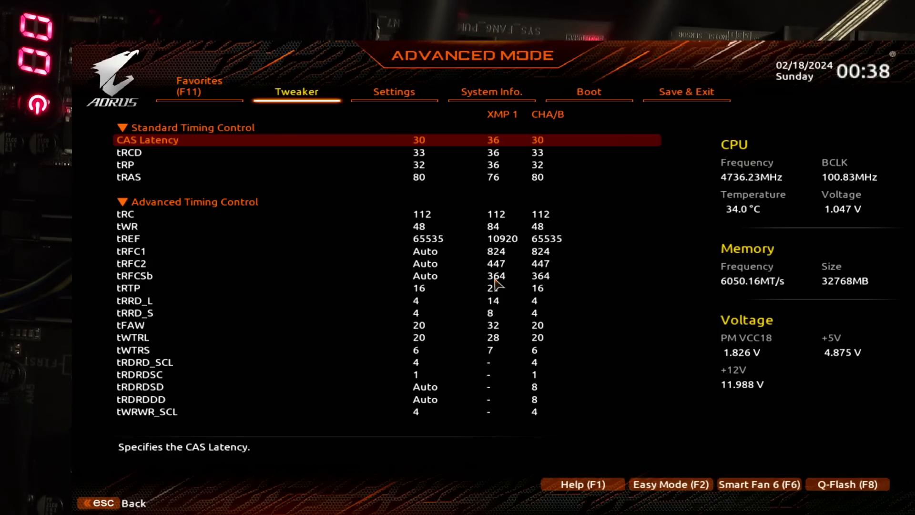
key("Down")
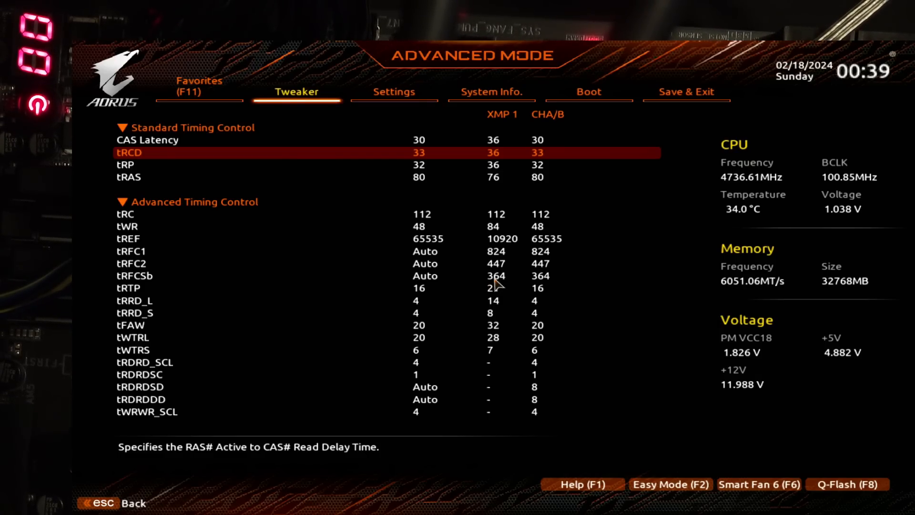
Step: Go through tRCD, tRP and tRAS in sequence to examine how they lead to tRC
key("Down")
key("Down")
key("Down")
key("Up")
key("Up")
key("Up")
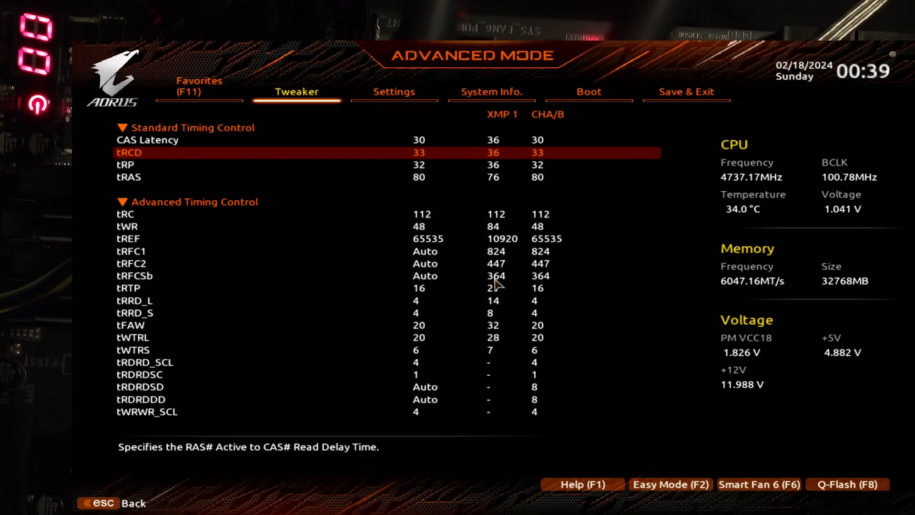
key("Down")
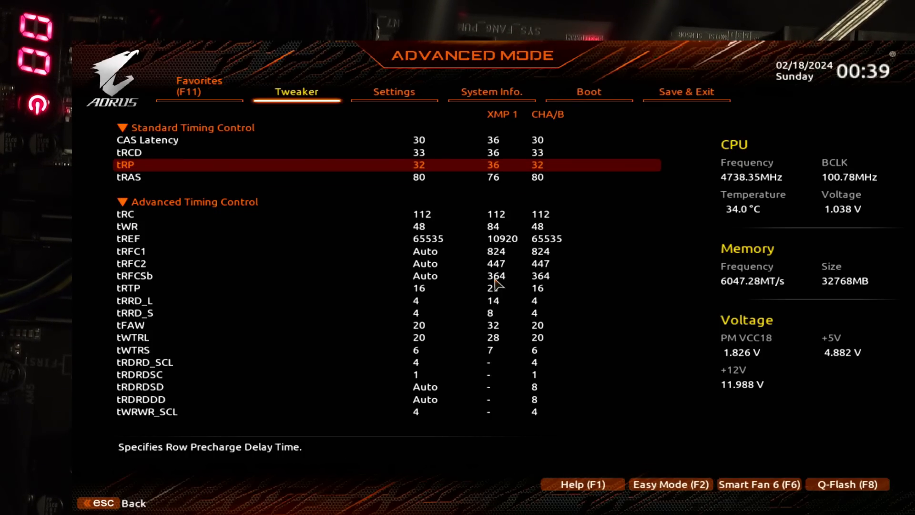
key("Down")
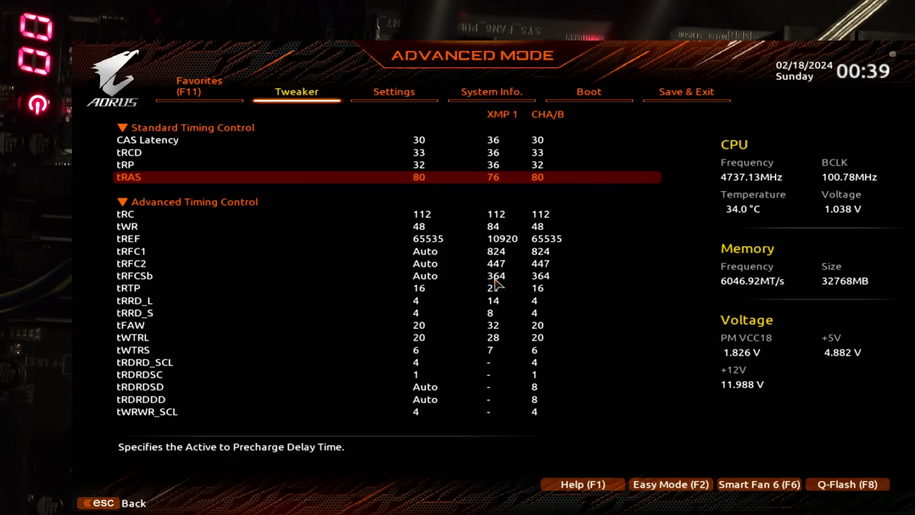
key("Down")
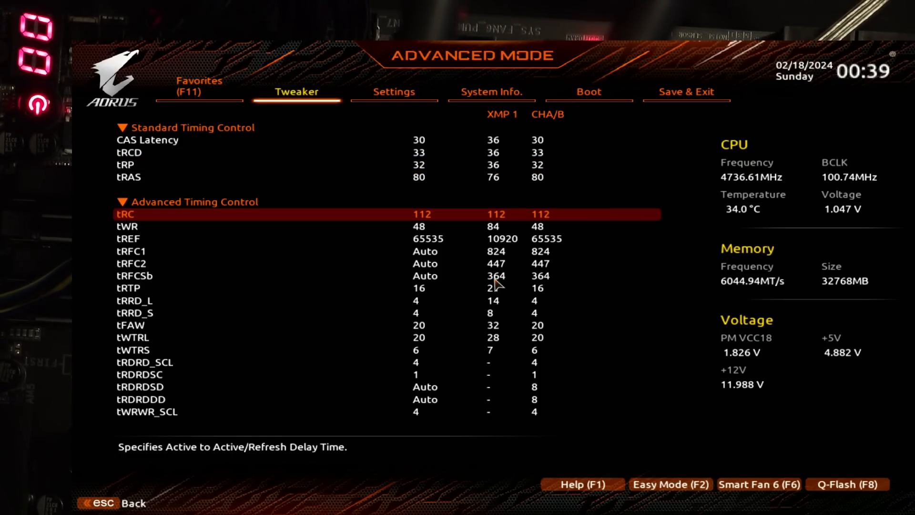
Step: Examine tRC in relation to tRAS and tRP, together with the adjacent tWR timing
key("Up")
key("Down")
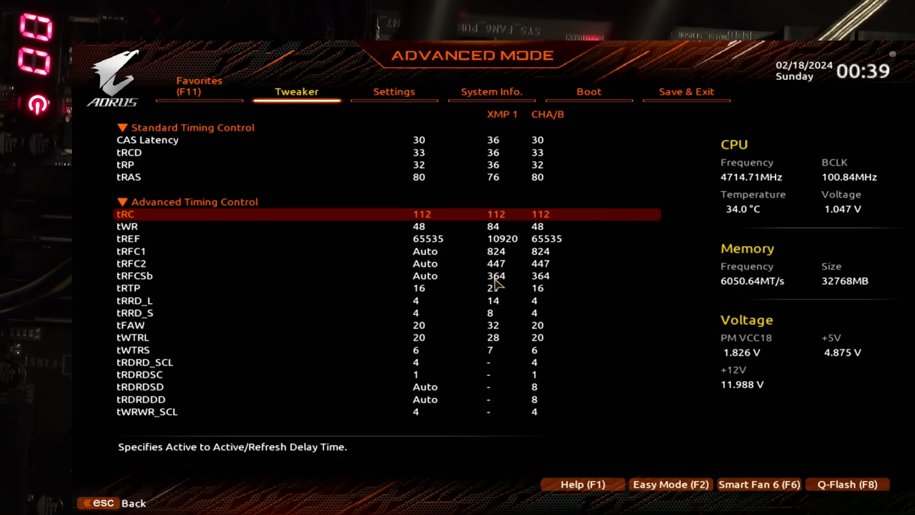
key("Up")
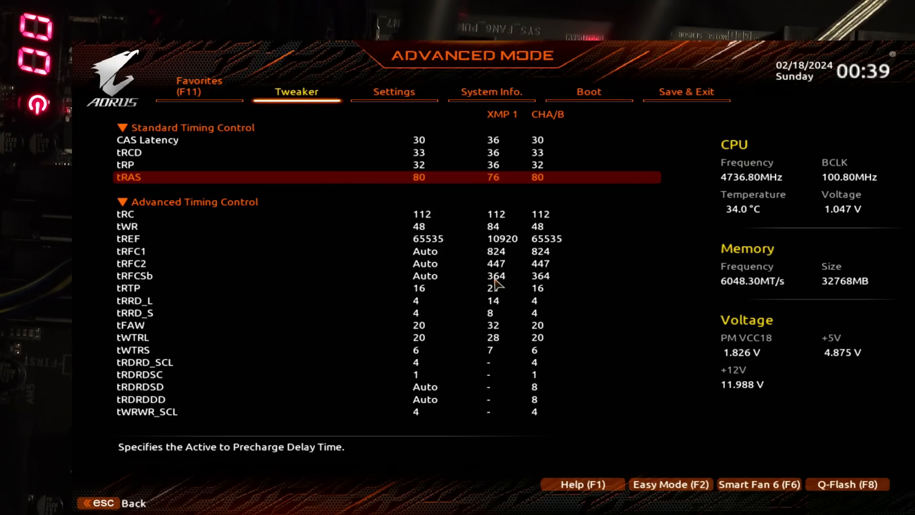
key("Up")
key("Down")
key("Down")
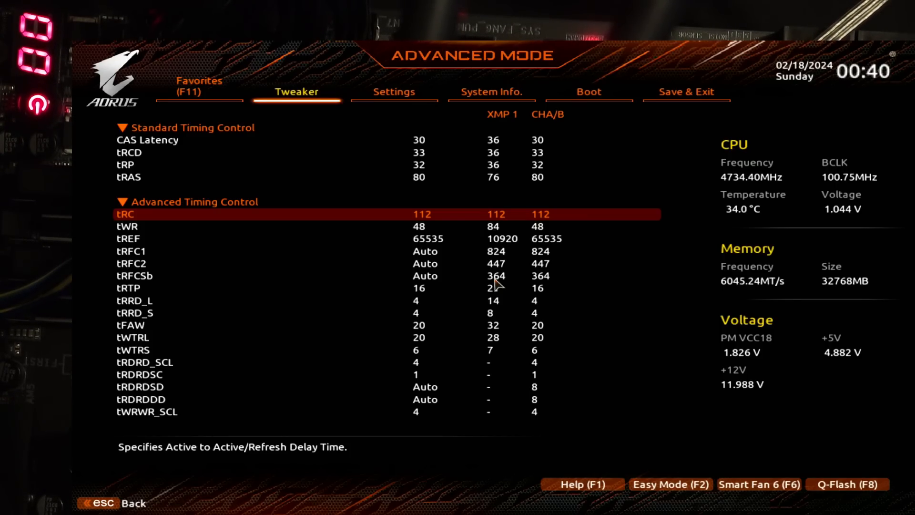
key("Down")
key("Up")
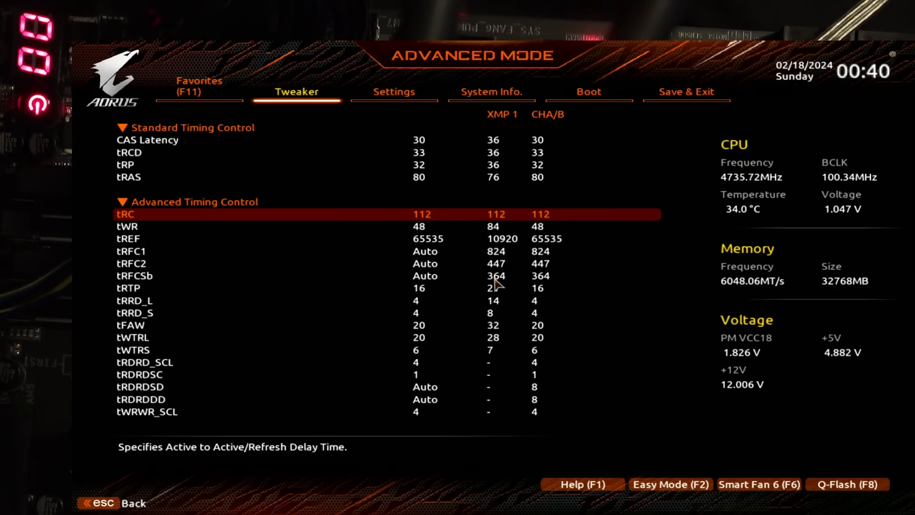
key("Down")
key("Up")
key("Down")
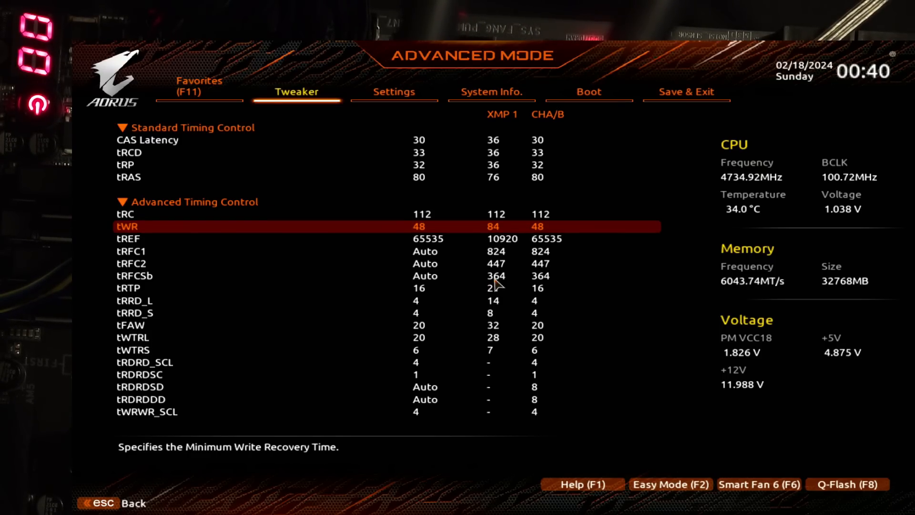
Step: Check tREF, try a lower tWR value in Advanced Timing Control and restore it to 48
key("Down")
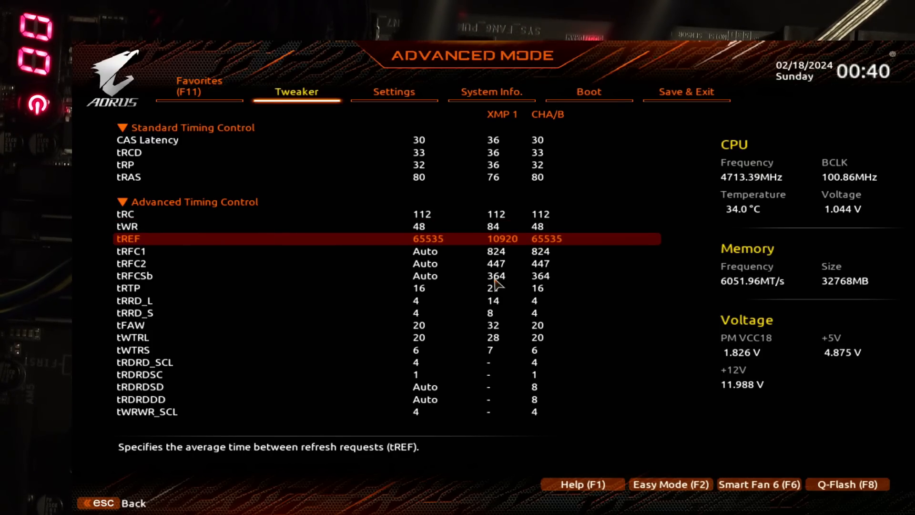
key("Down")
key("Up")
key("Up")
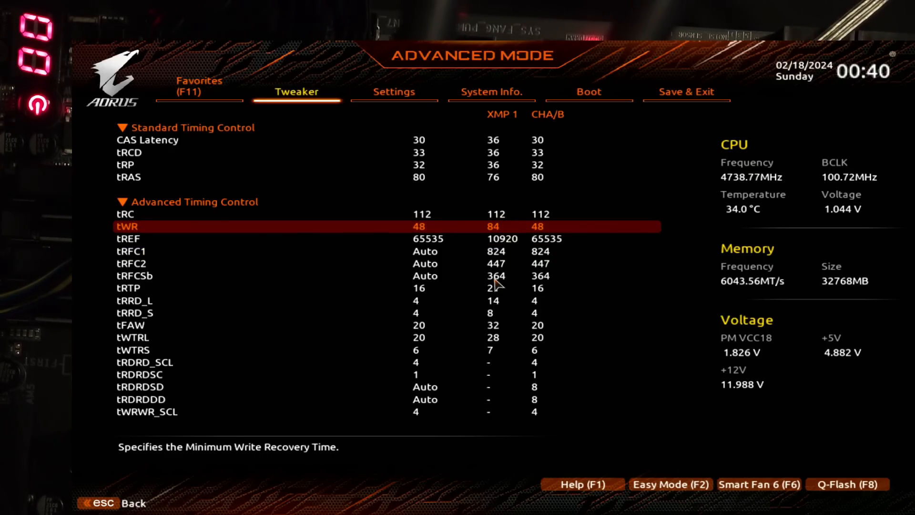
key("minus")
key("plus")
Step: Examine the tRTP, tRRD_L and tRRD_S timings in Advanced Timing Control
key("Down")
key("Down")
key("Down")
key("Down")
key("Down")
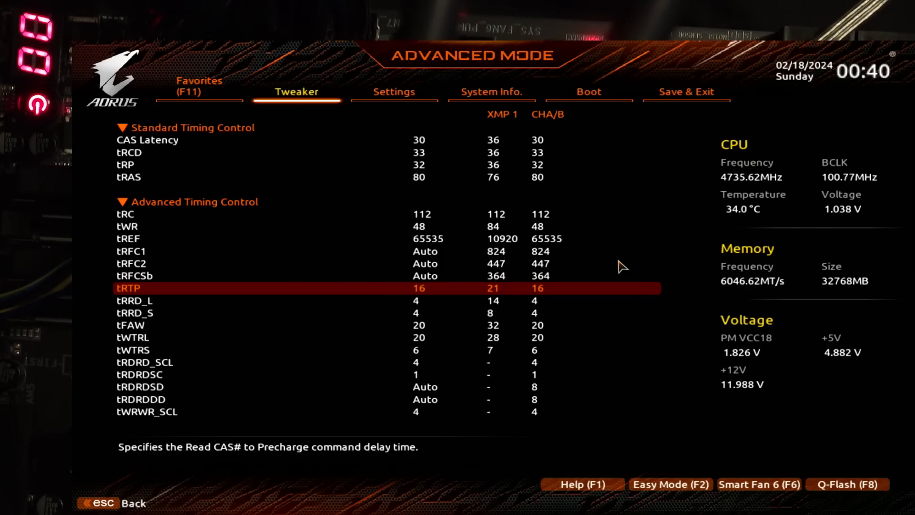
key("Down")
key("Up")
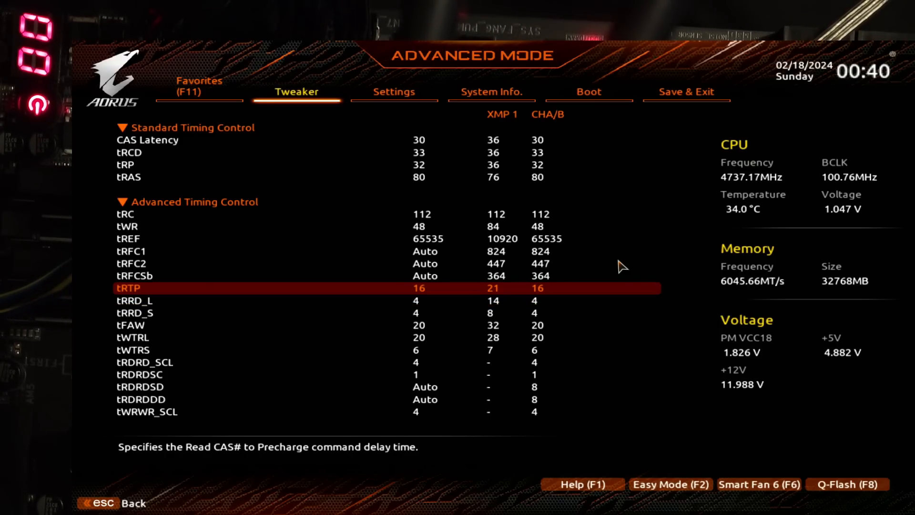
key("Down")
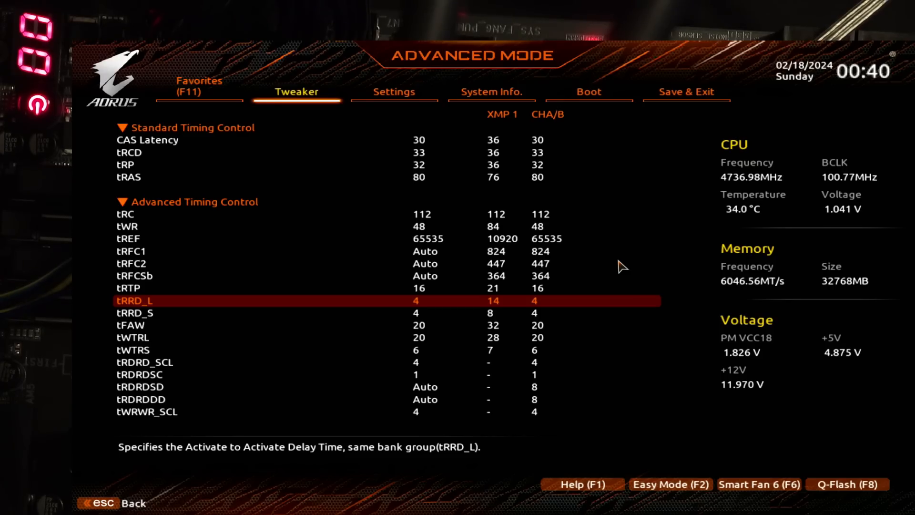
key("Down")
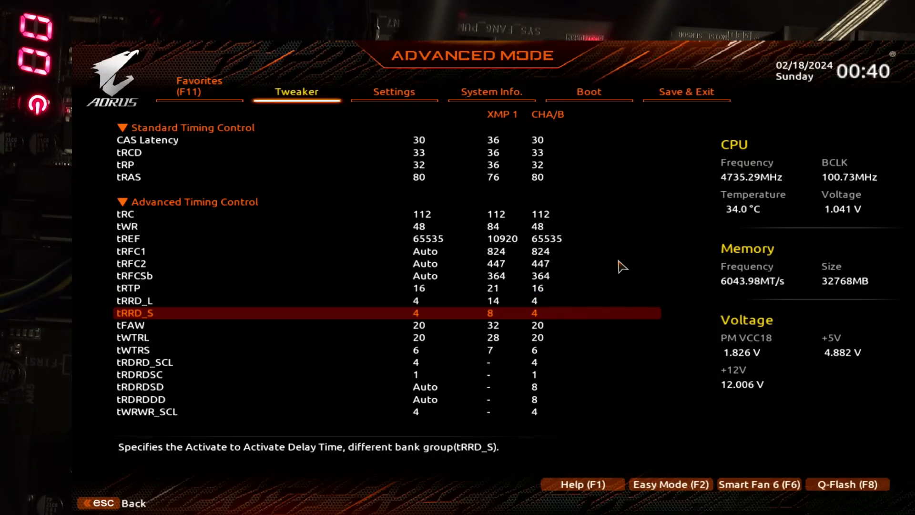
key("Up")
key("Down")
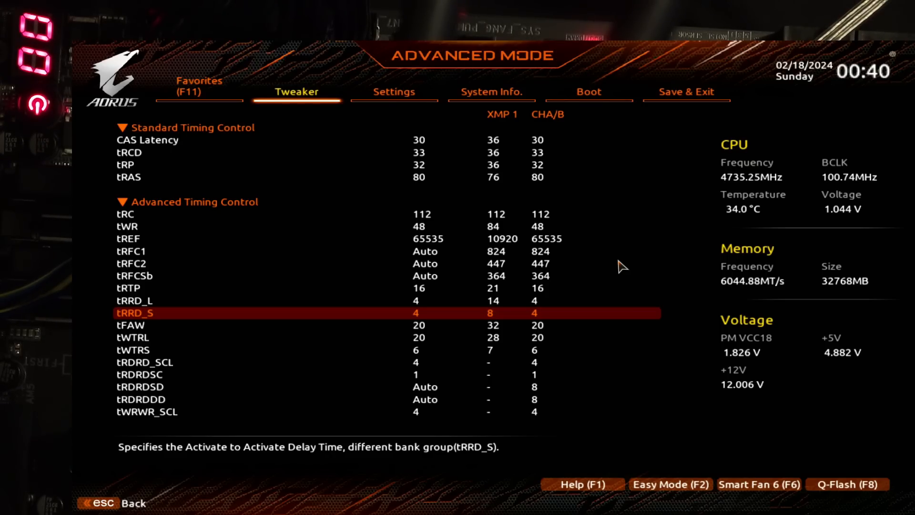
Step: Compare the tFAW timing with the tRRD_L and tRRD_S activate delays
key("Down")
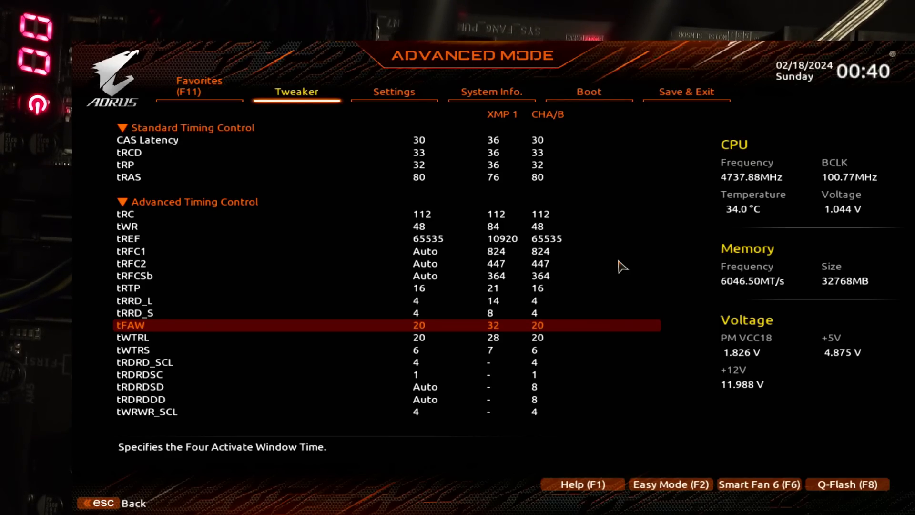
key("Up")
key("Up")
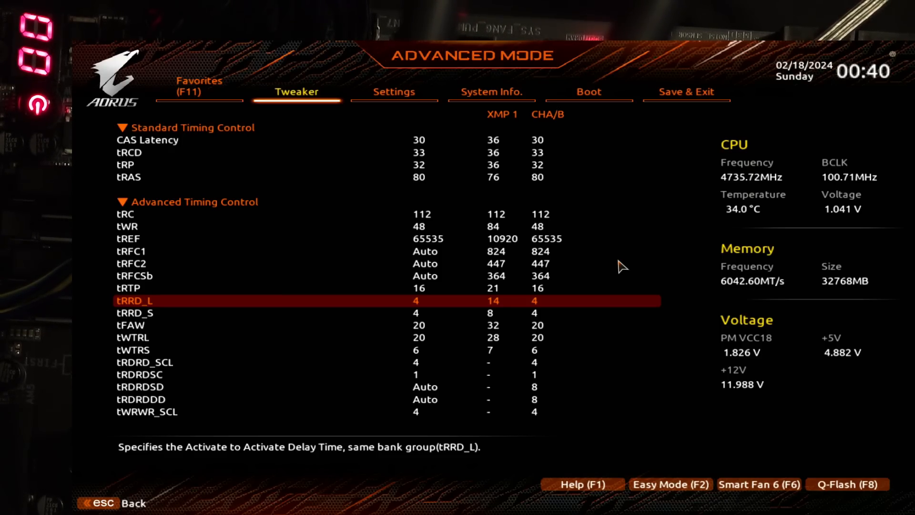
key("Down")
key("Up")
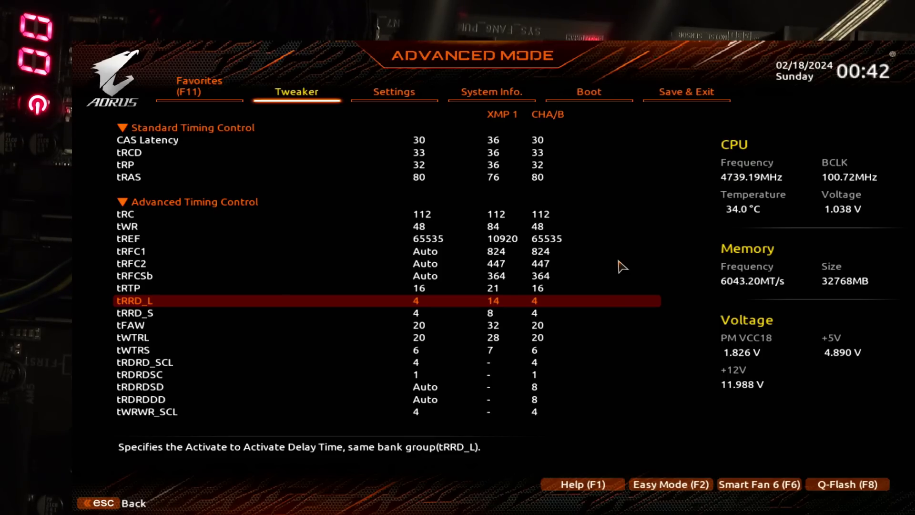
key("Down")
key("Down")
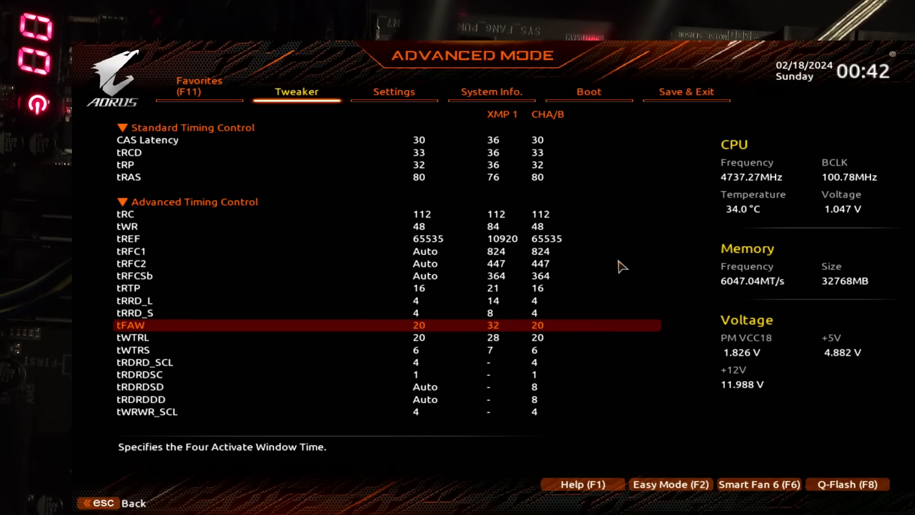
key("Up")
key("Up")
key("Down")
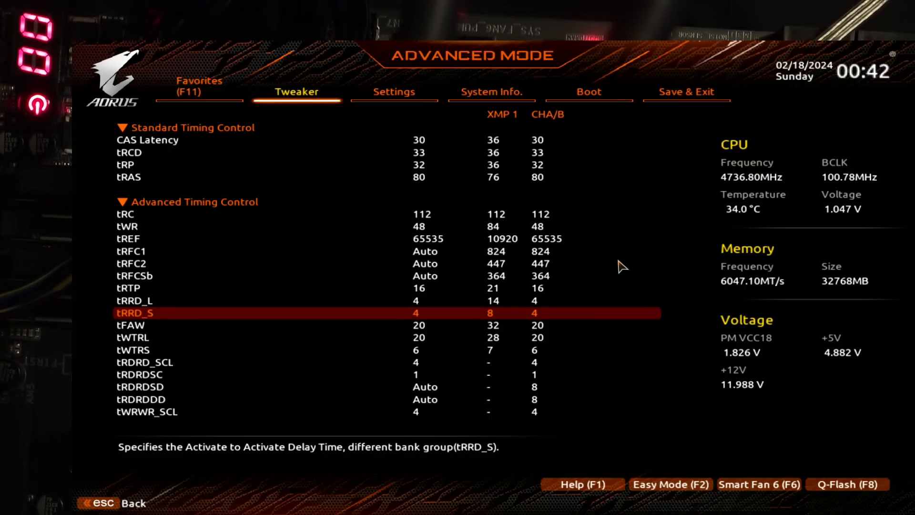
Step: Review the Advanced Timing Control entries between tREF and tFAW, covering the tRFC values, tRTP and tRRD_L
key("Down")
key("Down")
key("Up")
key("Up")
key("Up")
key("Up")
key("Up")
key("Up")
key("Up")
key("Up")
key("Up")
key("Up")
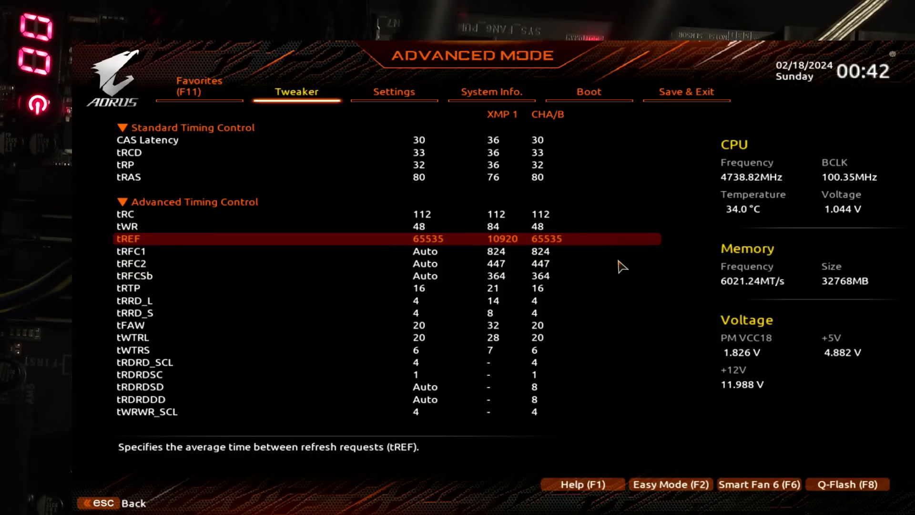
key("Down")
key("Down")
key("Down")
key("Down")
key("Down")
key("Down")
key("Down")
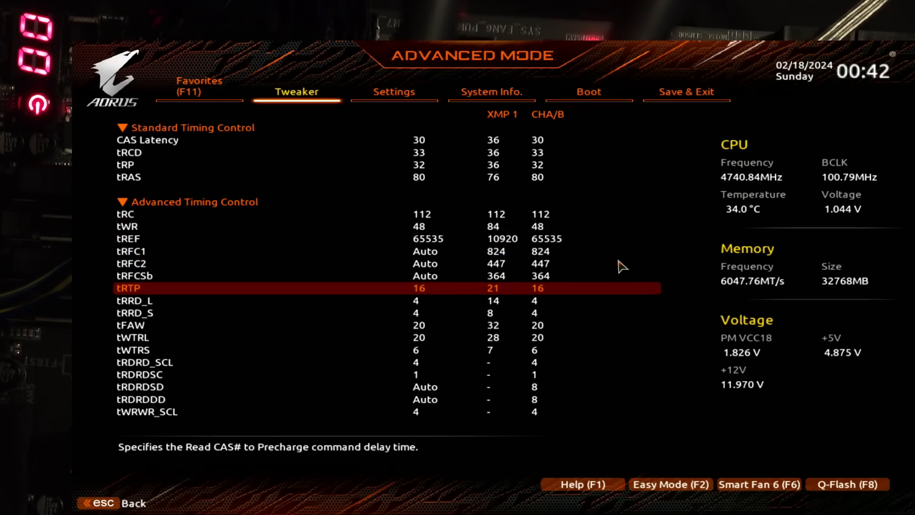
key("Up")
key("Up")
key("Down")
key("Down")
key("Down")
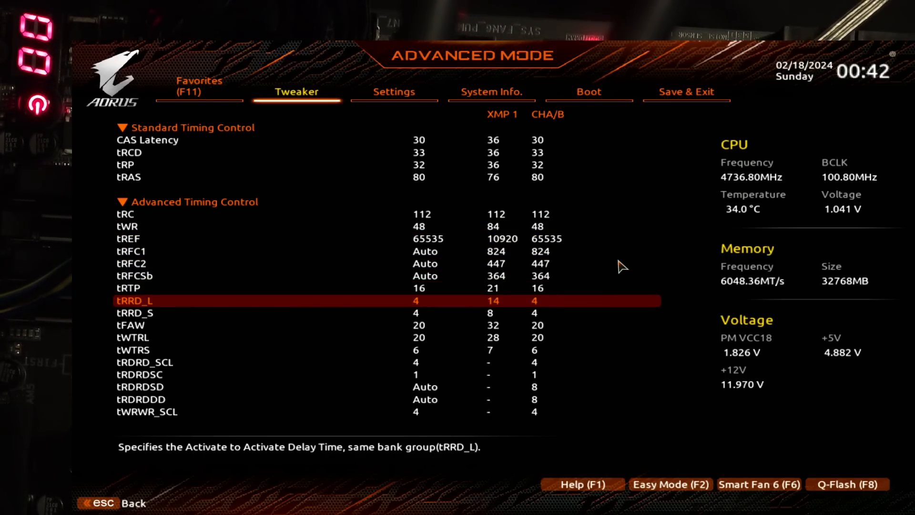
Step: Revisit the tRFC1 and tRFC2 refresh recovery timings in Advanced Timing Control
key("Up")
key("Up")
key("Up")
key("Up")
key("Up")
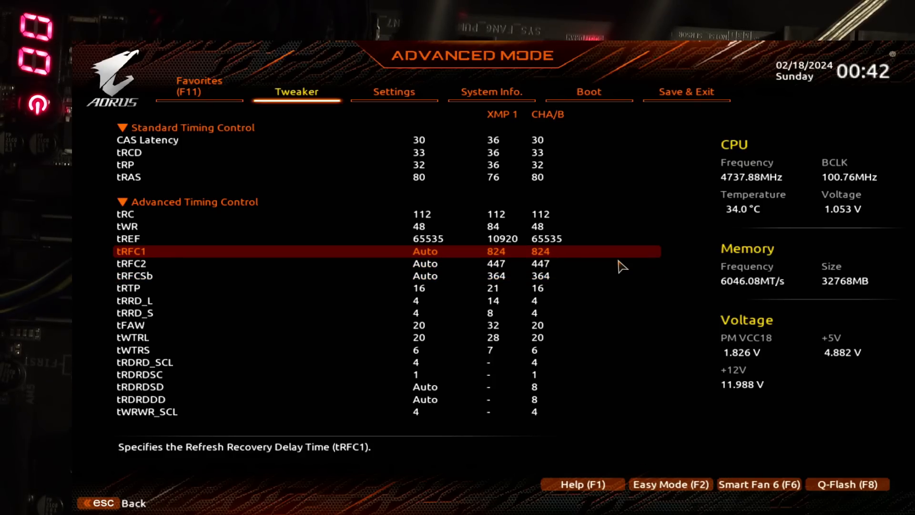
key("Down")
key("Up")
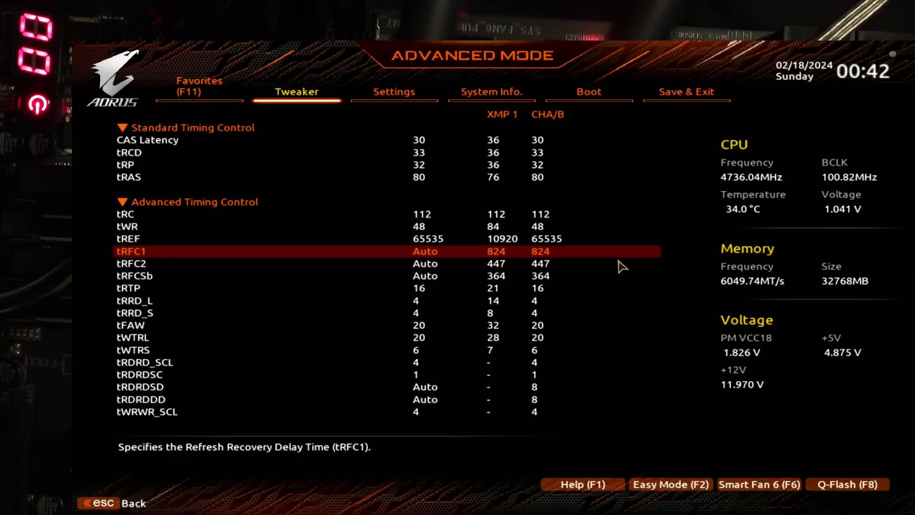
Step: Examine the activate timings tRRD_L, tRRD_S and tFAW in Advanced Timing Control
key("Down")
key("Down")
key("Down")
key("Down")
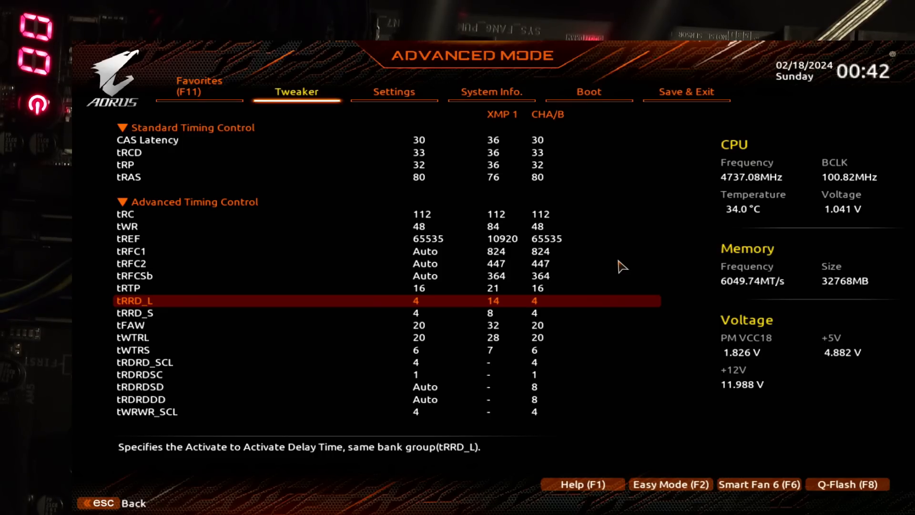
key("Down")
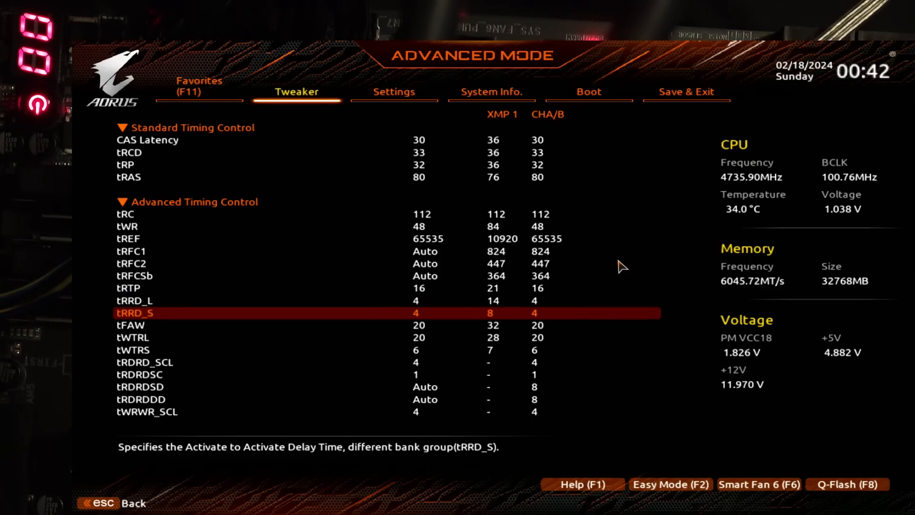
key("Down")
key("Down")
key("Up")
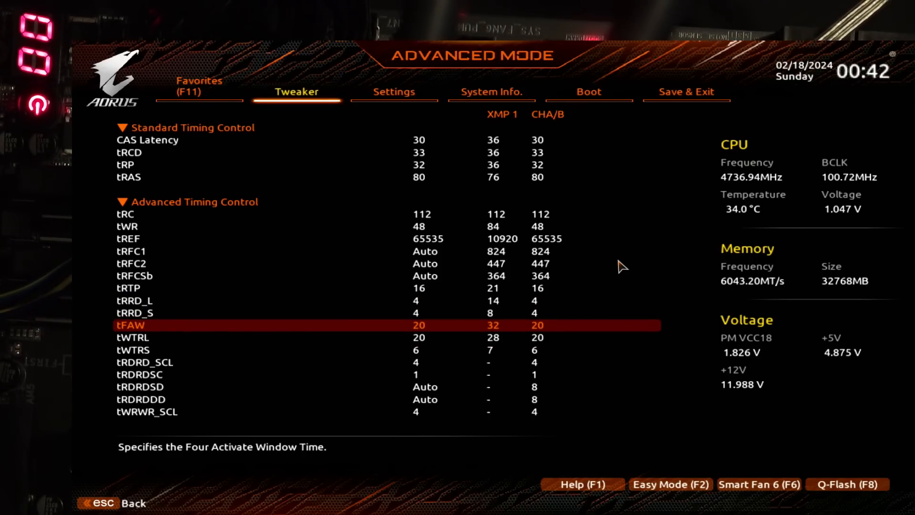
Step: Review the entries from tFAW back to tRFC1, covering the tRFC2 refresh recovery delay
key("Up")
key("Up")
key("Up")
key("Up")
key("Up")
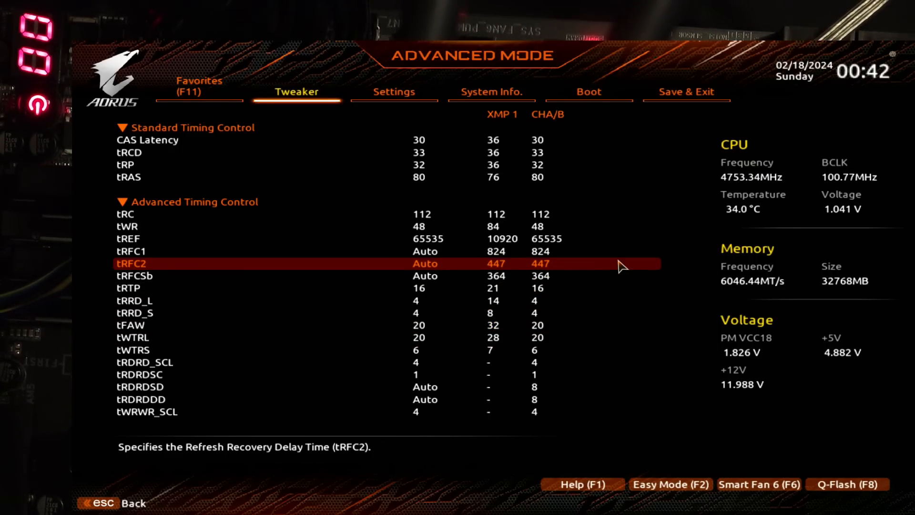
key("Up")
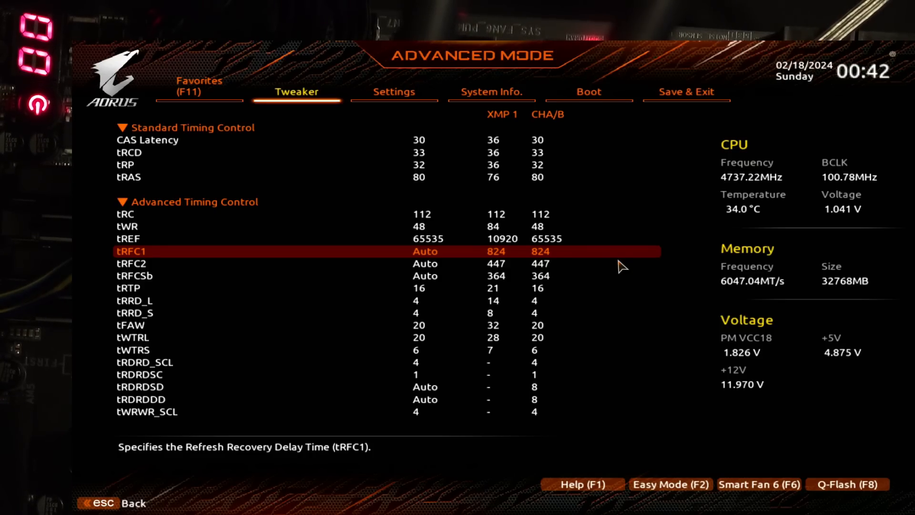
Step: Examine the tWTRL and tWTRS write-to-read timings, checking tFAW alongside them
key("Down")
key("Down")
key("Down")
key("Down")
key("Down")
key("Down")
key("Down")
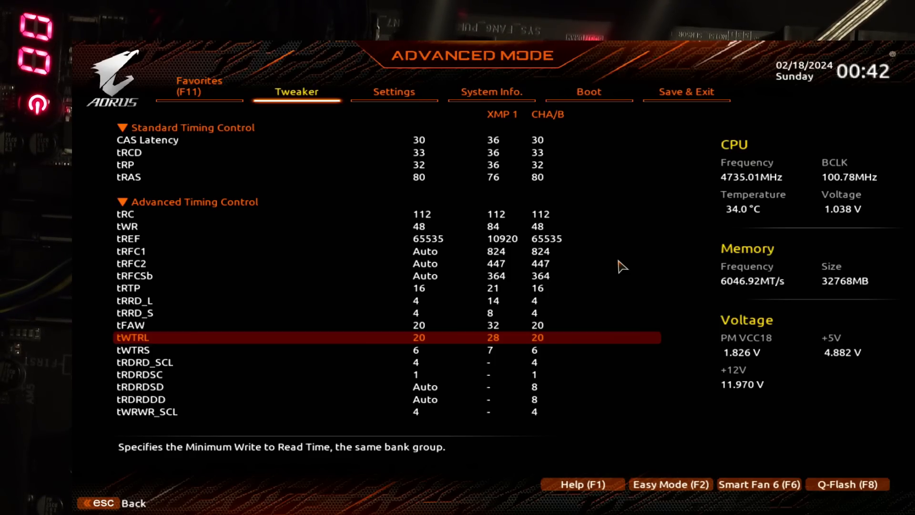
key("Up")
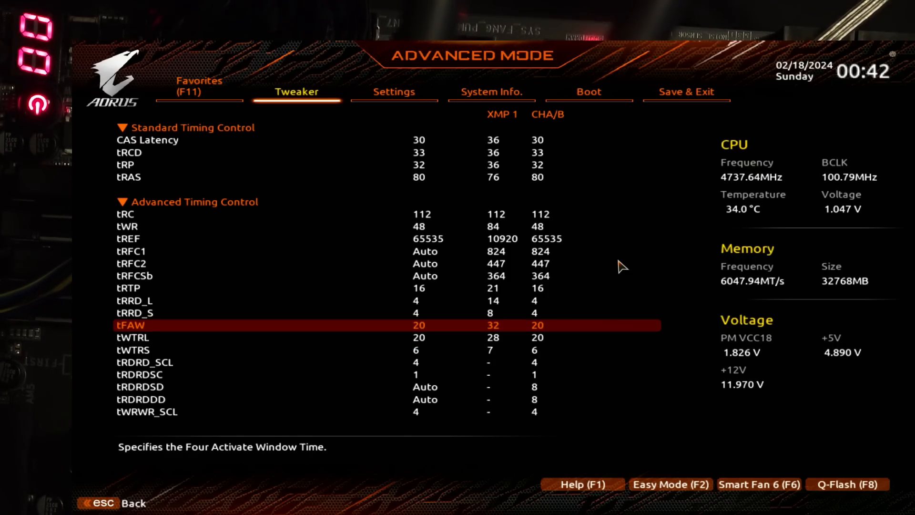
key("Down")
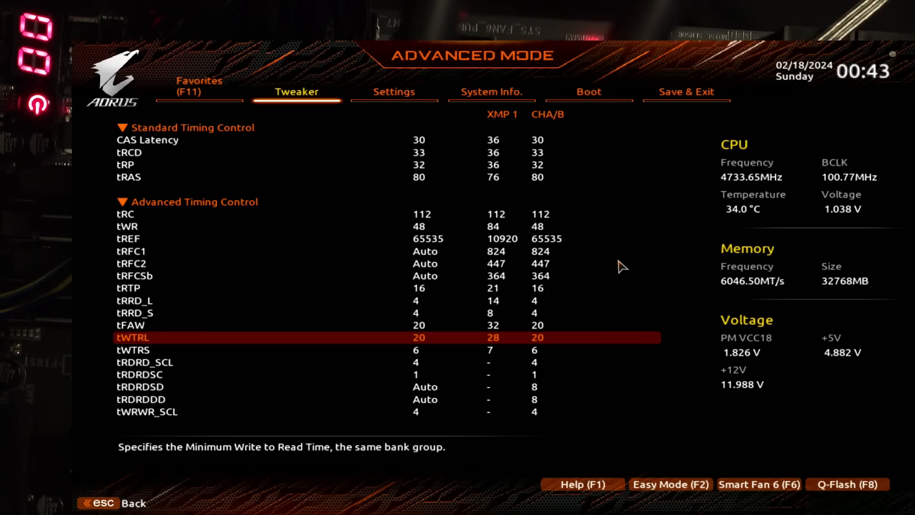
key("Down")
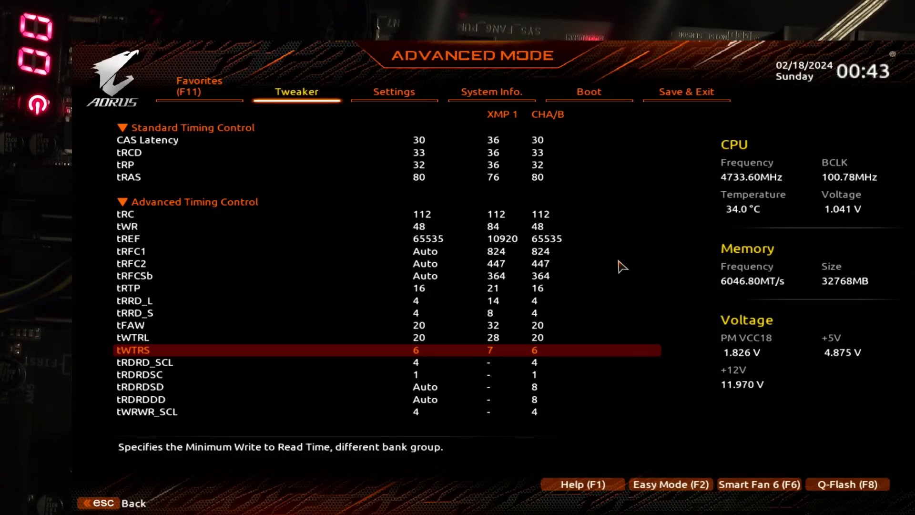
Step: Examine the tRDRD_SCL and tWRWR_SCL timings along with the tWRWRSC and tWRWRSD write-to-write turnaround entries
key("Down")
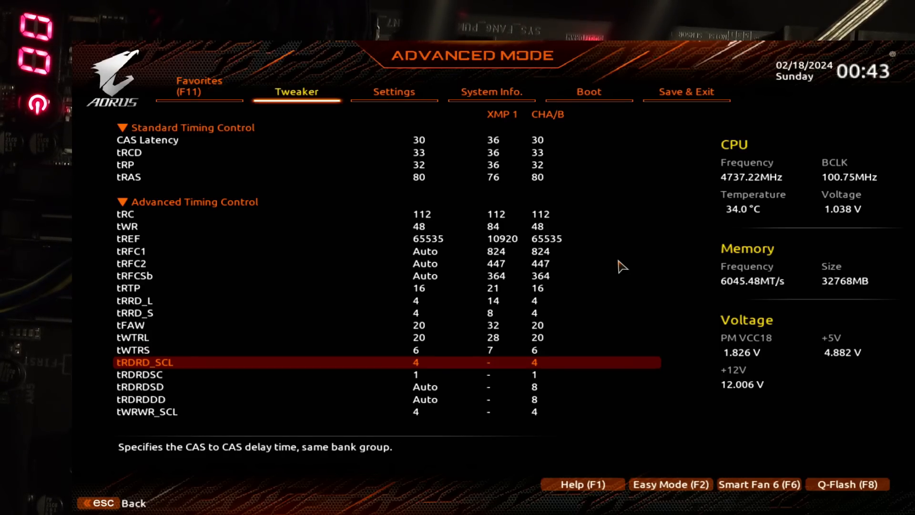
key("Down")
key("Up")
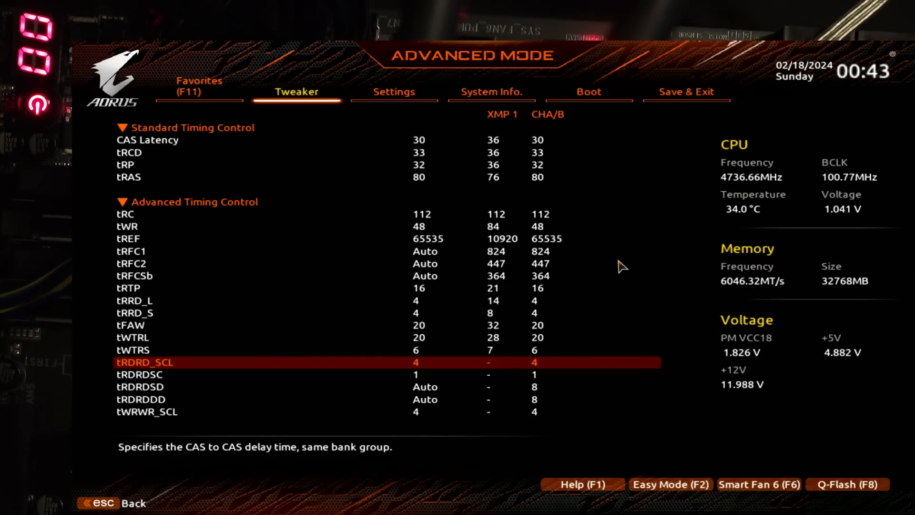
key("Down")
key("Down")
key("Down")
key("Down")
key("Down")
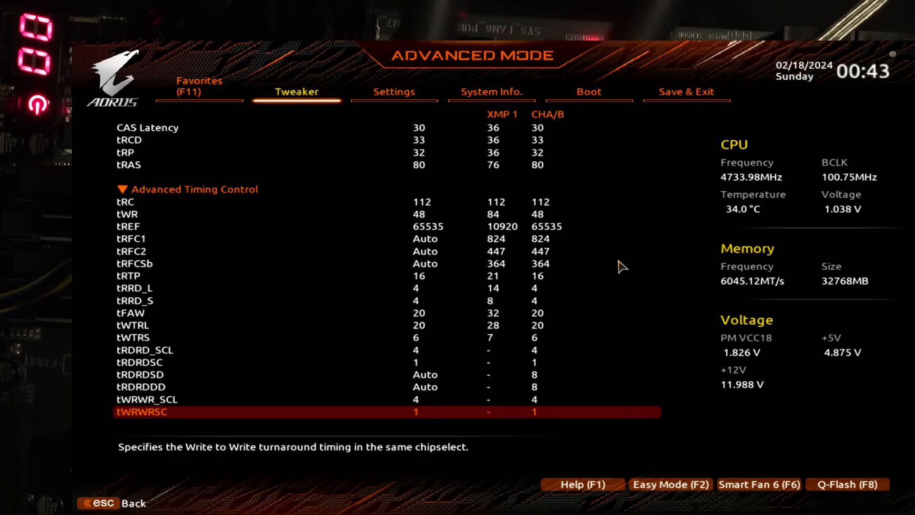
key("Up")
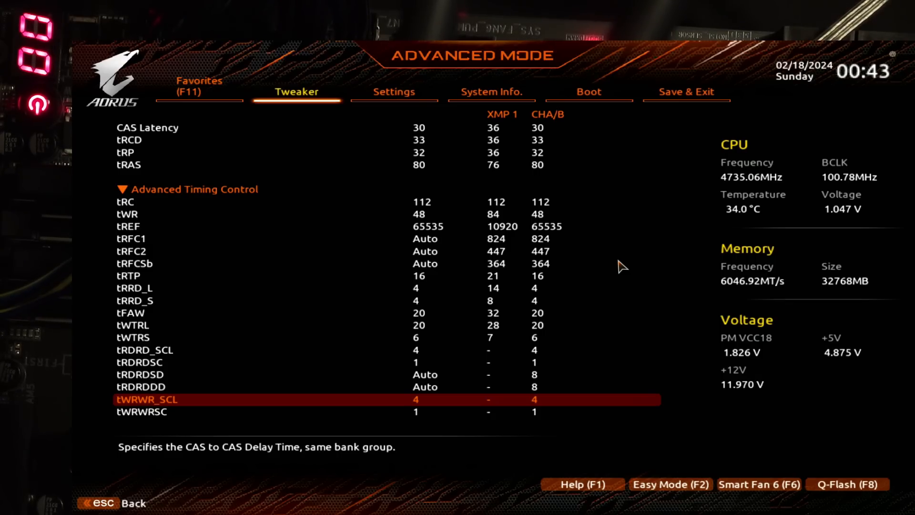
key("Down")
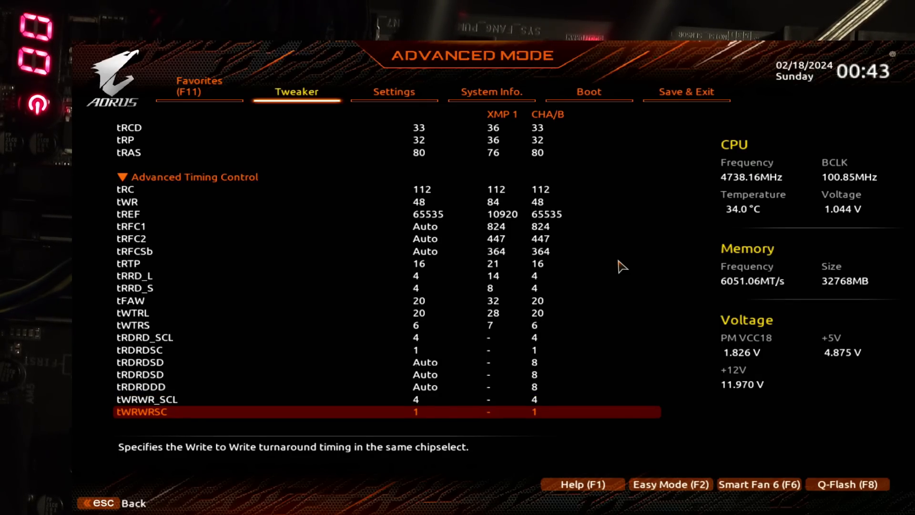
key("Down")
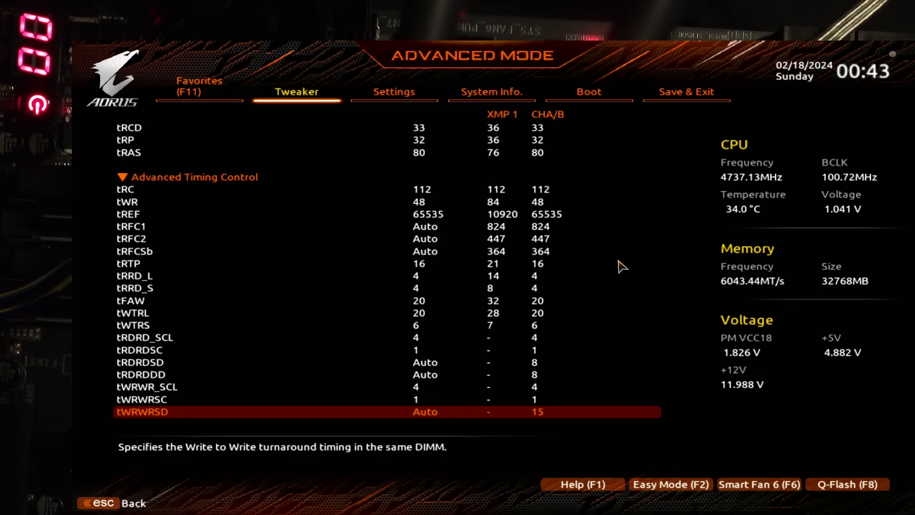
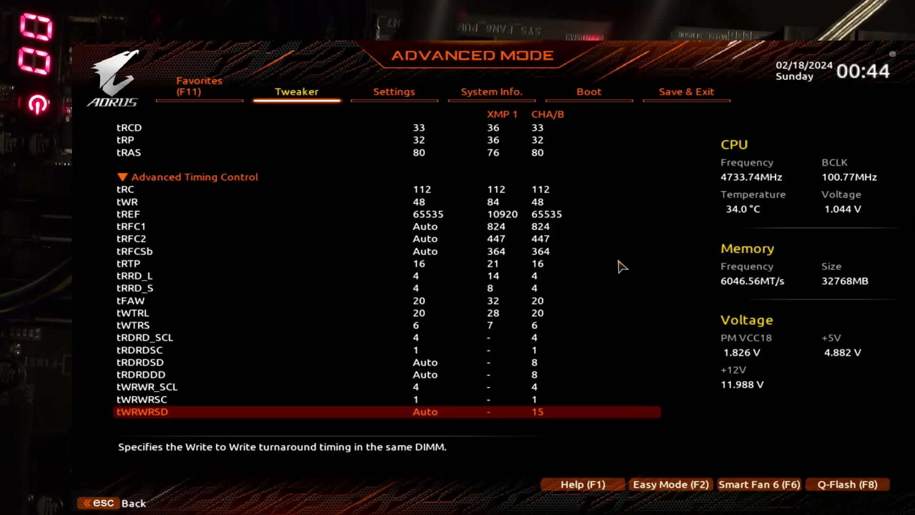
Step: Examine the tWRWRDD, tRDRDSC, tRDRDSD and tRDRDDD turnaround timings, covering the same-chipselect, same-DIMM and different-DIMM entries
key("Down")
key("Down")
key("Up")
key("Up")
key("Up")
key("Up")
key("Up")
key("Up")
key("Up")
key("Up")
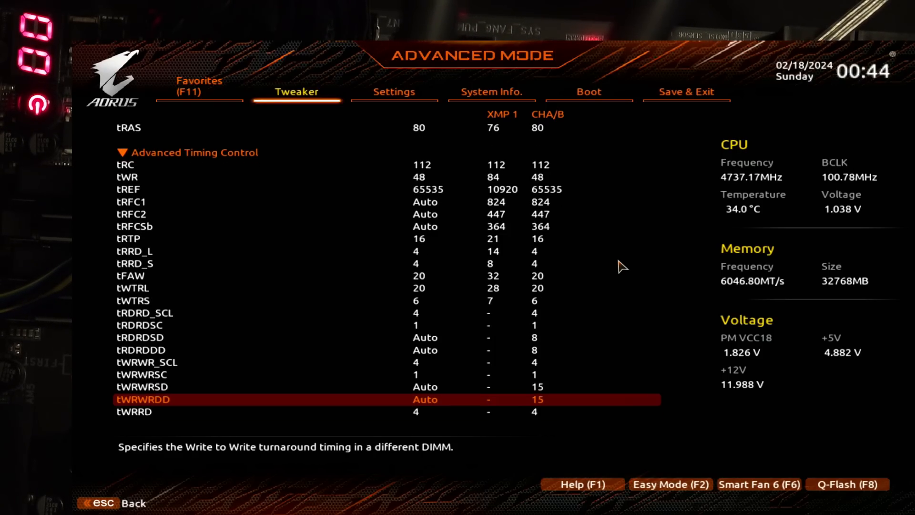
key("Down")
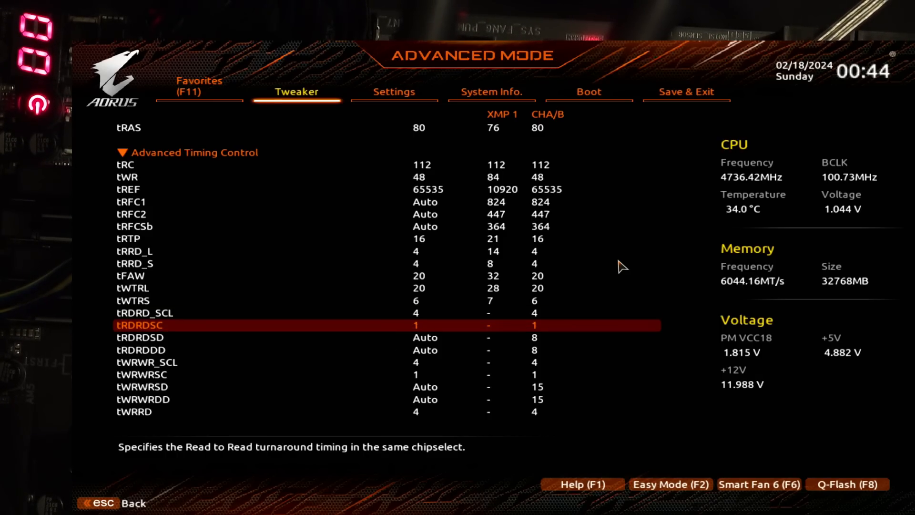
key("Down")
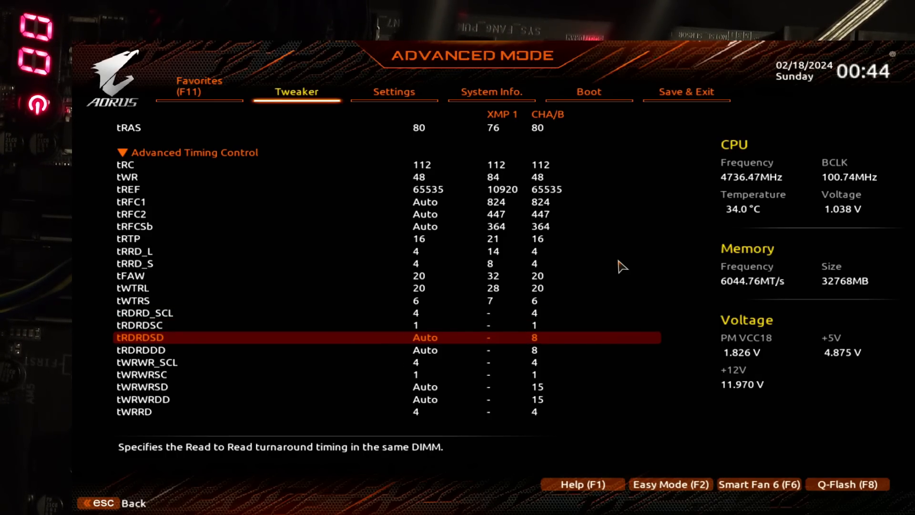
key("Down")
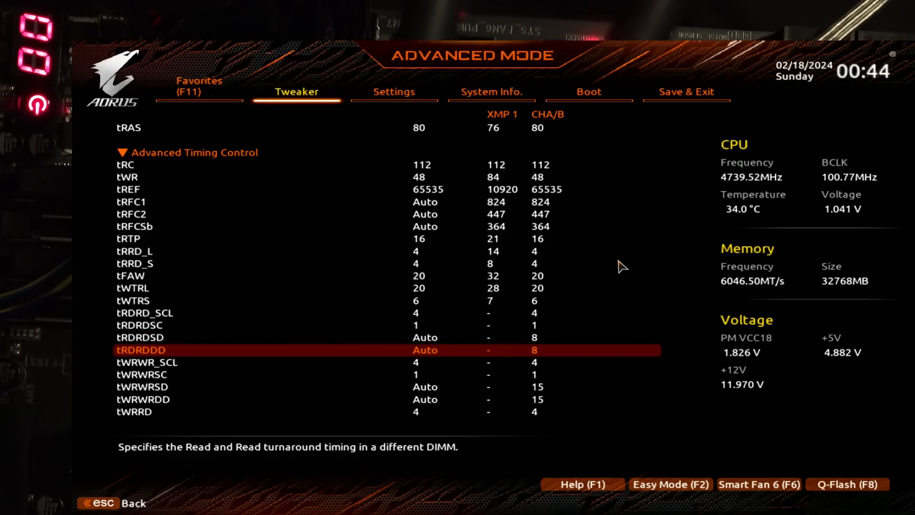
key("Down")
key("Down")
key("Down")
key("Down")
key("Down")
key("Down")
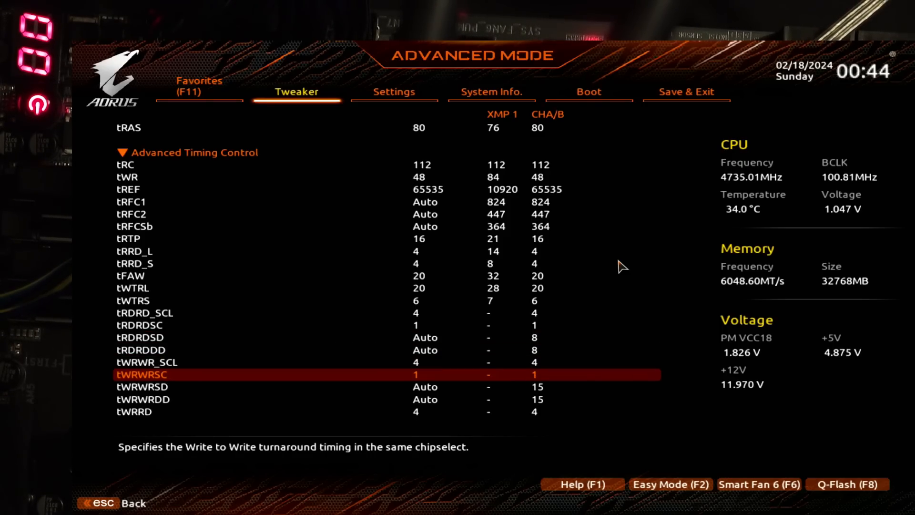
Step: Check the tWRRD write-to-read turnaround against tWTRL and the read-to-read entries down to tRDRDSD
key("Up")
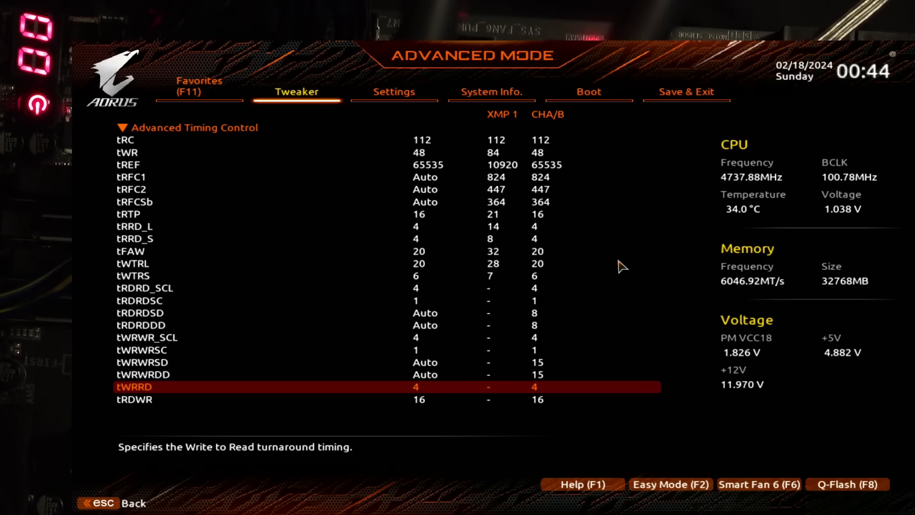
key("Up")
key("Up")
key("Up")
key("Up")
key("Up")
key("Up")
key("Up")
key("Up")
key("Up")
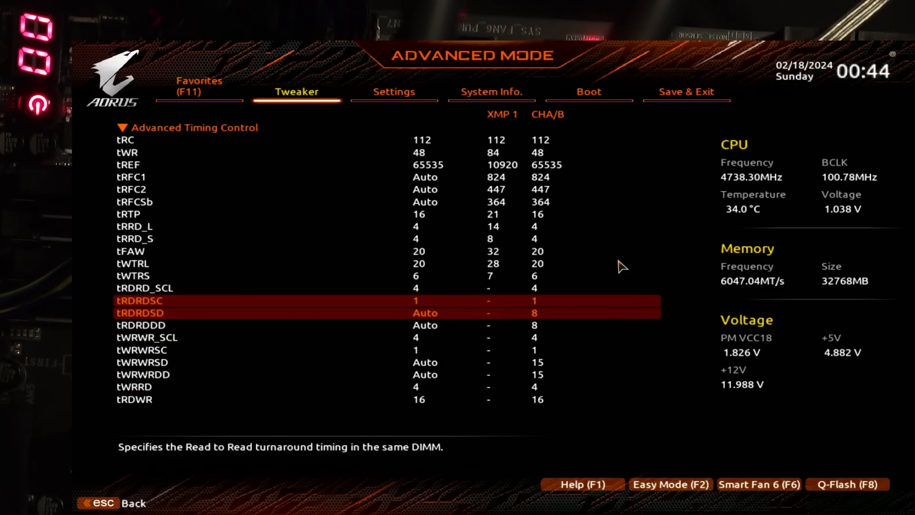
key("Up")
key("Up")
key("Down")
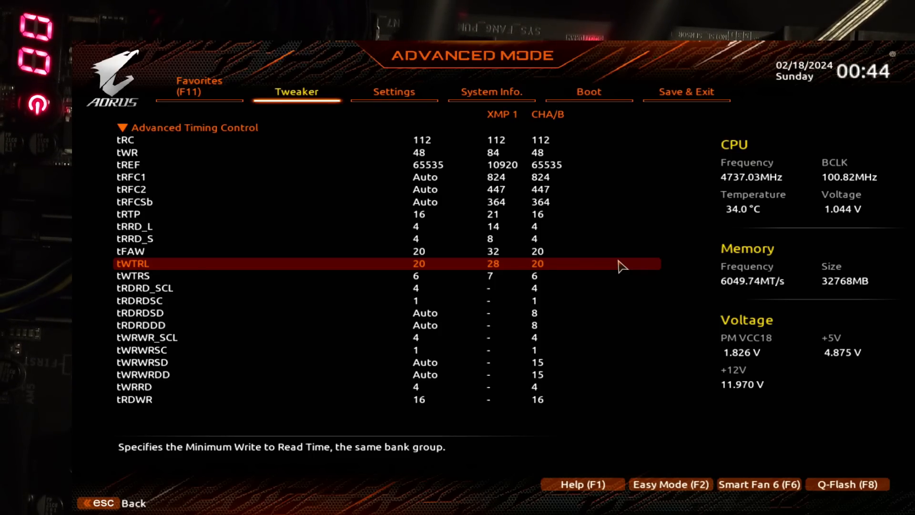
key("Down")
key("Down")
key("Down")
key("Down")
key("Down")
key("Down")
key("Down")
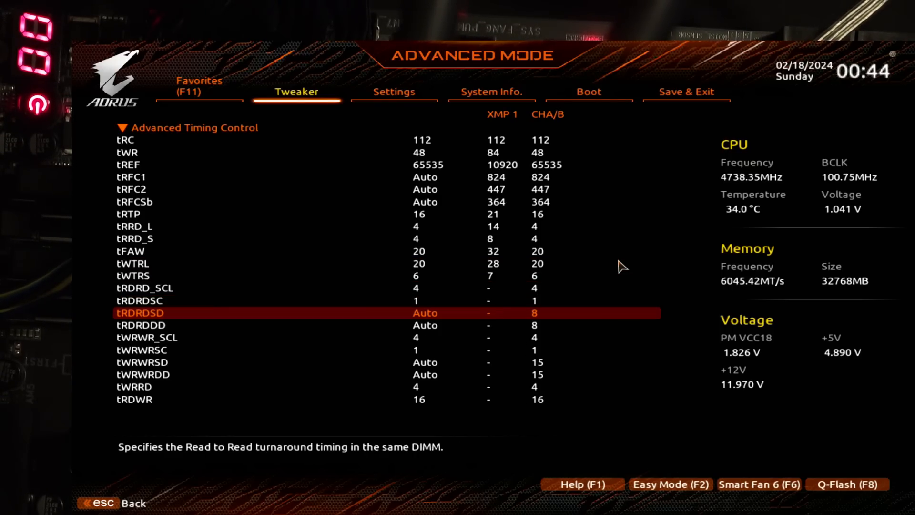
Step: Examine the tWRRD write-to-read and tRDWR read-to-write turnaround timings at the end of Advanced Timing Control
key("Down")
key("Down")
key("Down")
key("Down")
key("Up")
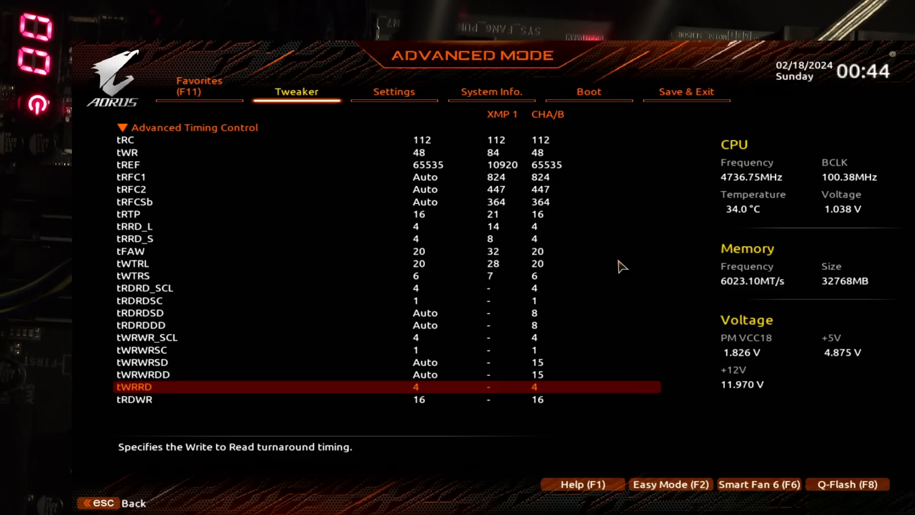
key("Down")
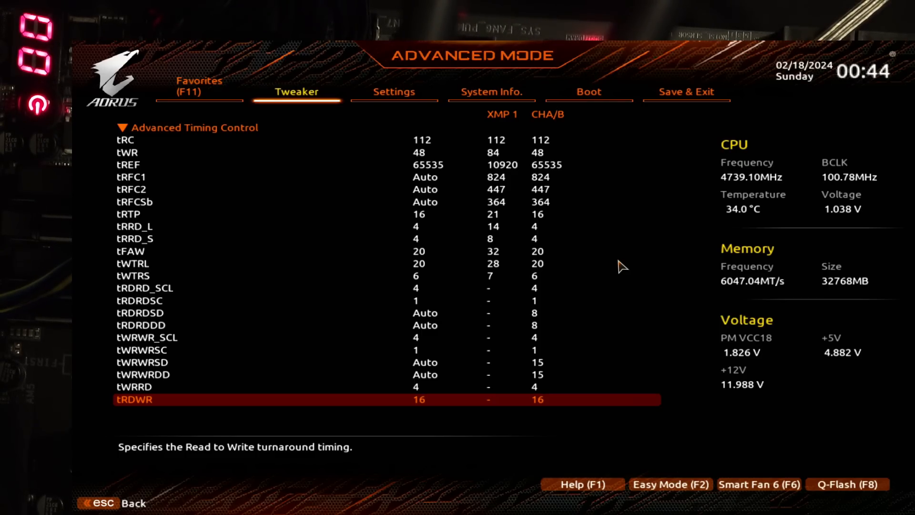
Step: Review the entries between tRDRDSD and tWRWRSC again, including the tWRWR_SCL delay
key("Up")
key("Up")
key("Up")
key("Up")
key("Up")
key("Up")
key("Up")
key("Up")
key("Up")
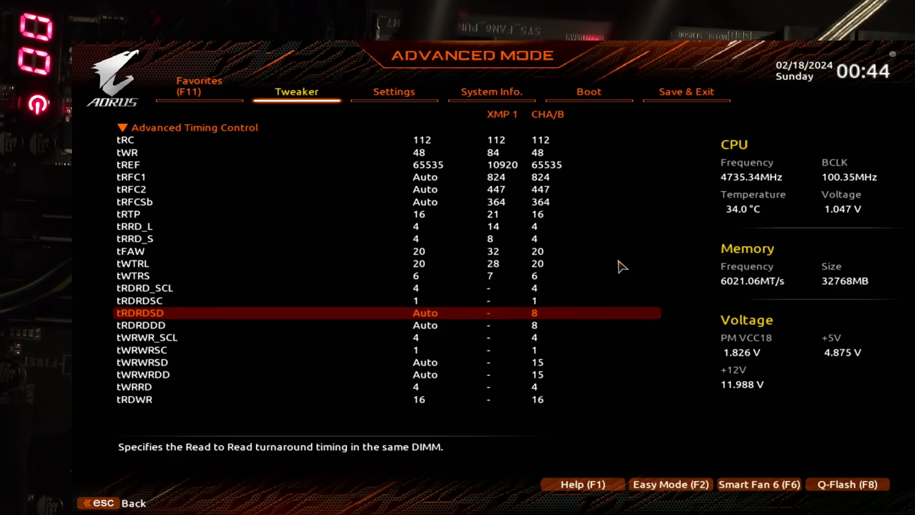
key("Down")
key("Down")
key("Down")
key("Down")
key("Down")
key("Down")
key("Down")
key("Down")
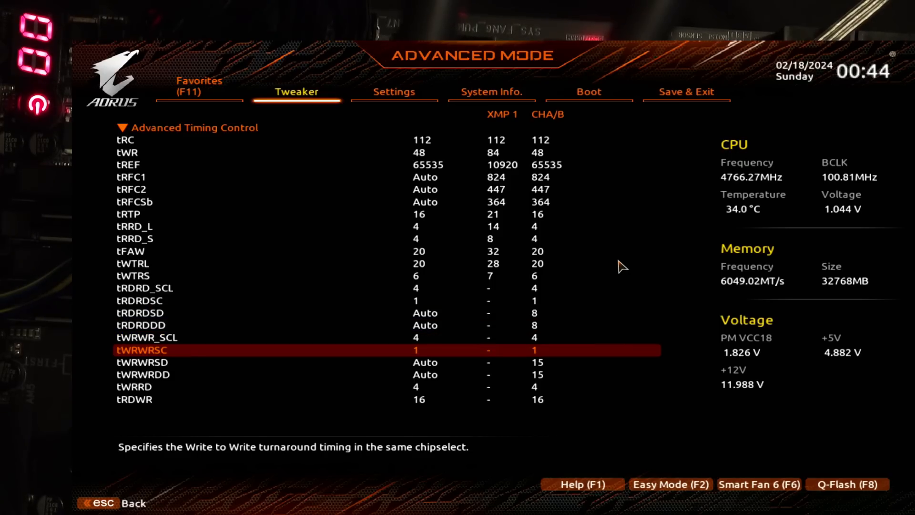
key("Up")
key("Up")
key("Up")
key("Up")
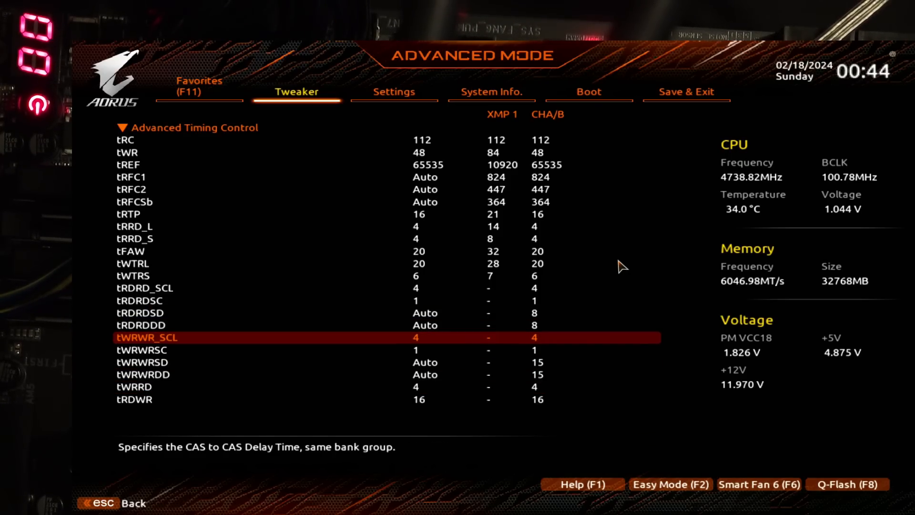
Step: Review the tWRRD, tWRWRSD and tRDWR turnaround timings once more
key("Down")
key("Down")
key("Down")
key("Down")
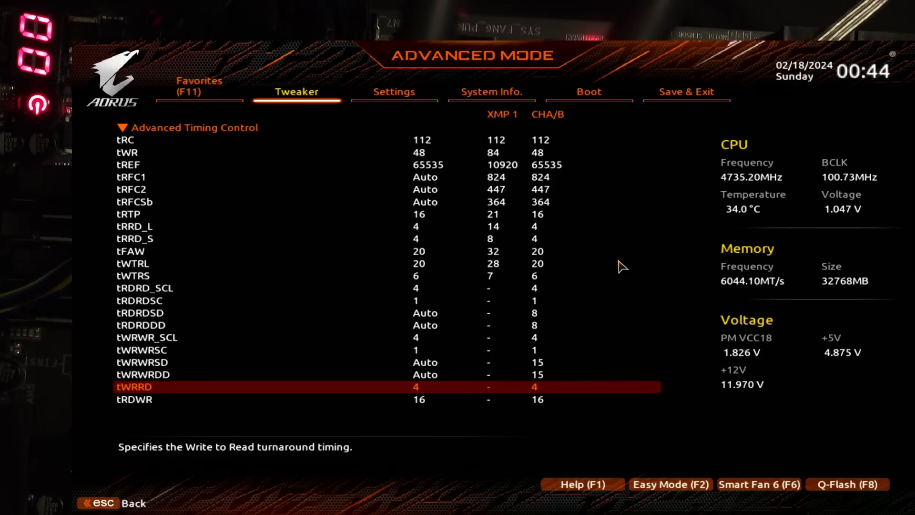
key("Up")
key("Up")
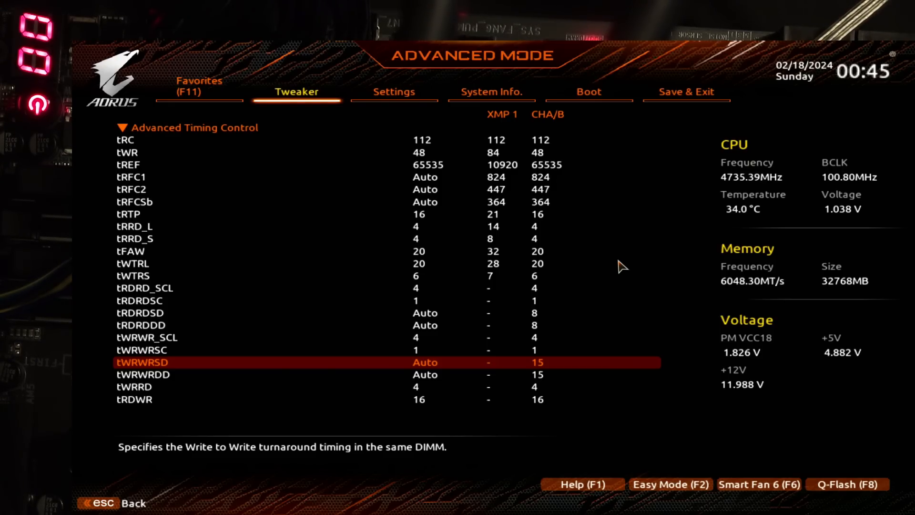
key("Down")
key("Down")
key("Down")
key("Down")
key("Down")
key("Down")
key("Down")
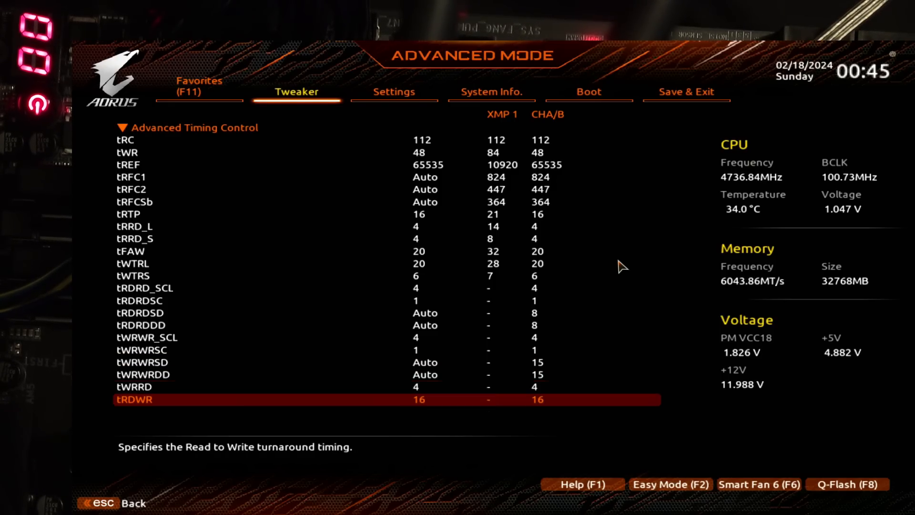
Step: Review the subtimings from tRDWR back through tRRD_S to the tRFC2 refresh recovery delay
key("Up")
key("Up")
key("Up")
key("Up")
key("Up")
key("Up")
key("Up")
key("Up")
key("Up")
key("Up")
key("Up")
key("Up")
key("Up")
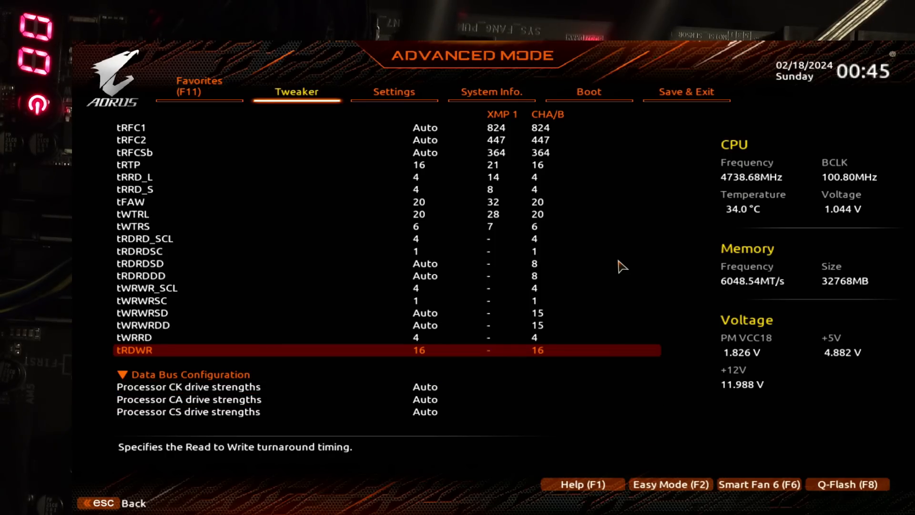
key("Up")
key("Up")
key("Up")
key("Up")
key("Up")
key("Up")
key("Up")
key("Up")
key("Up")
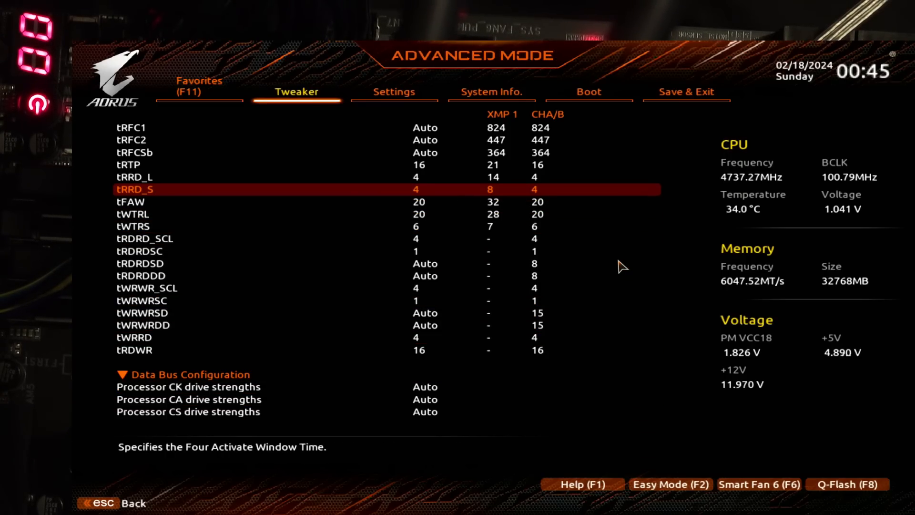
key("Down")
key("Down")
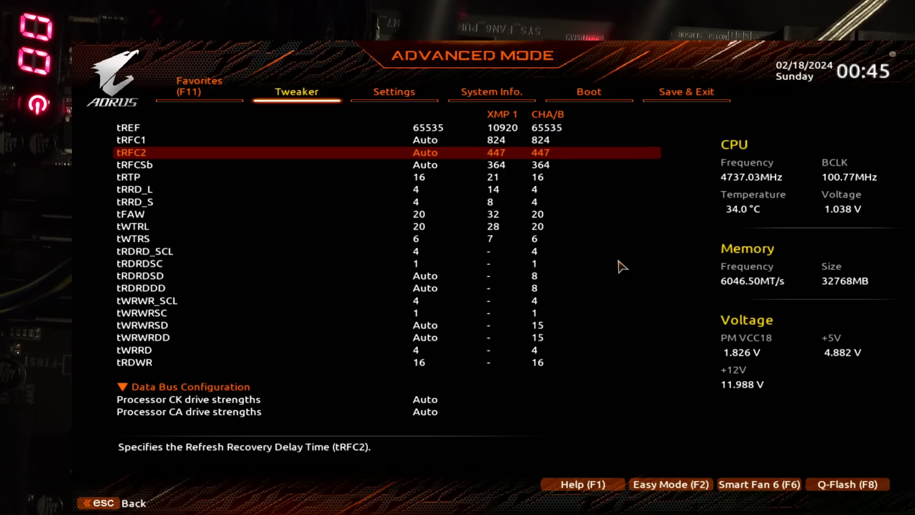
key("Down")
Step: Examine the Data Bus Configuration entries from Dram DQ drive strengths back to Processor CA drive strengths
key("End")
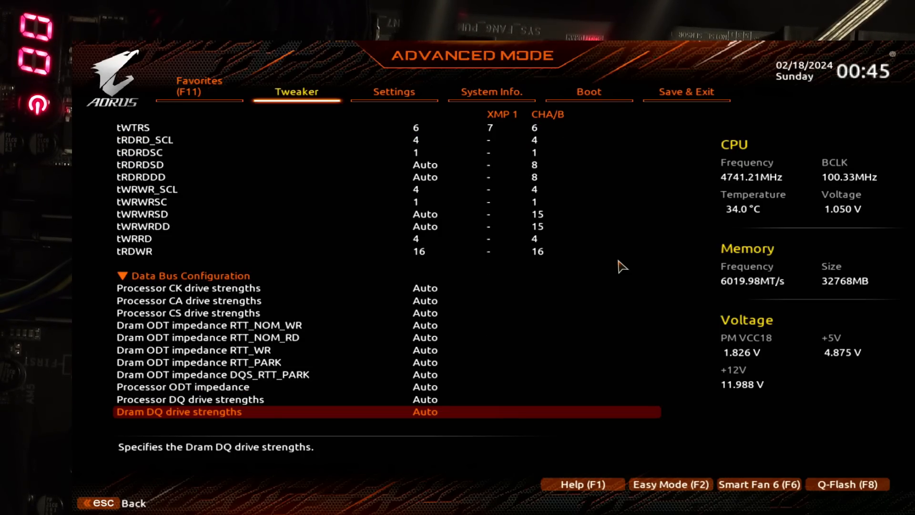
key("Up")
key("Up")
key("Up")
key("Up")
key("Up")
key("Up")
key("Up")
key("Up")
key("Up")
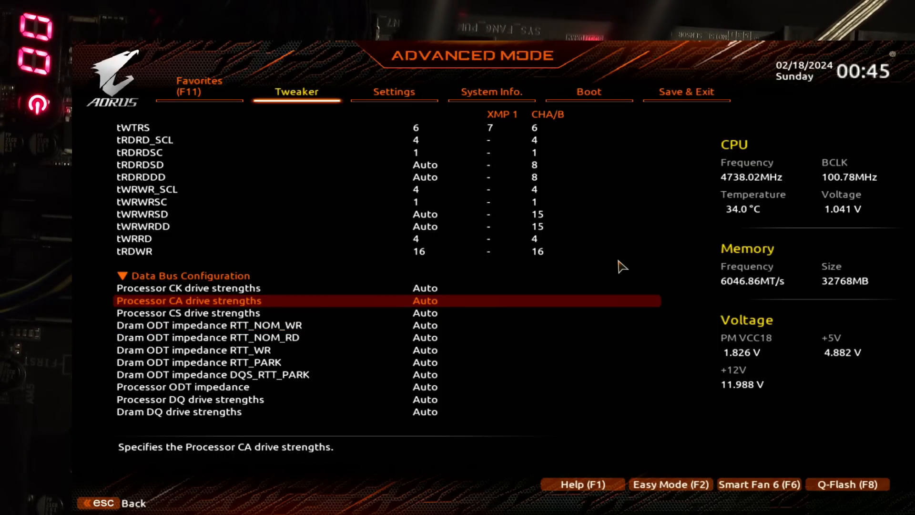
Step: Look back over the subtimings from tRDWR through tWRWRSC and tFAW up to tRC
key("Up")
key("Up")
key("Up")
key("Up")
key("Up")
key("Up")
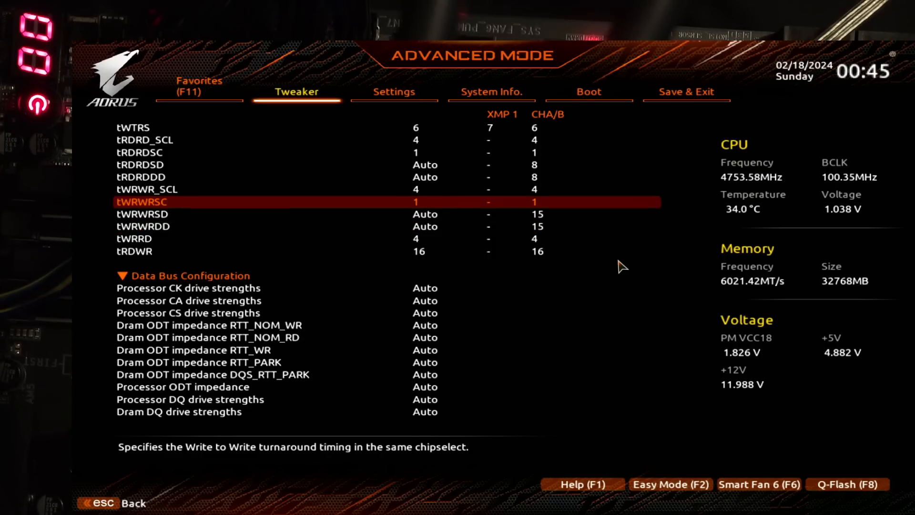
key("Up")
key("Up")
key("Up")
key("Up")
key("Up")
key("Up")
key("Up")
key("Up")
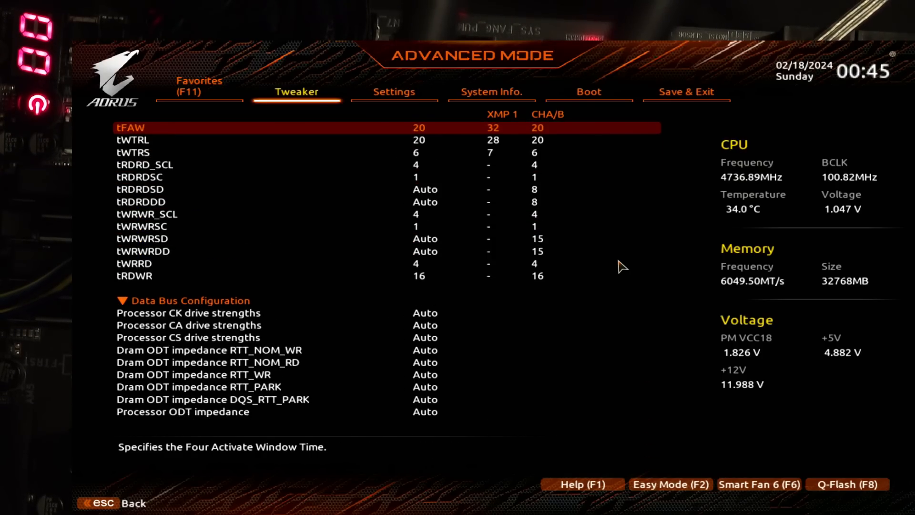
key("Up")
key("Up")
key("Up")
key("Up")
key("Up")
key("Up")
key("Up")
key("Up")
key("Up")
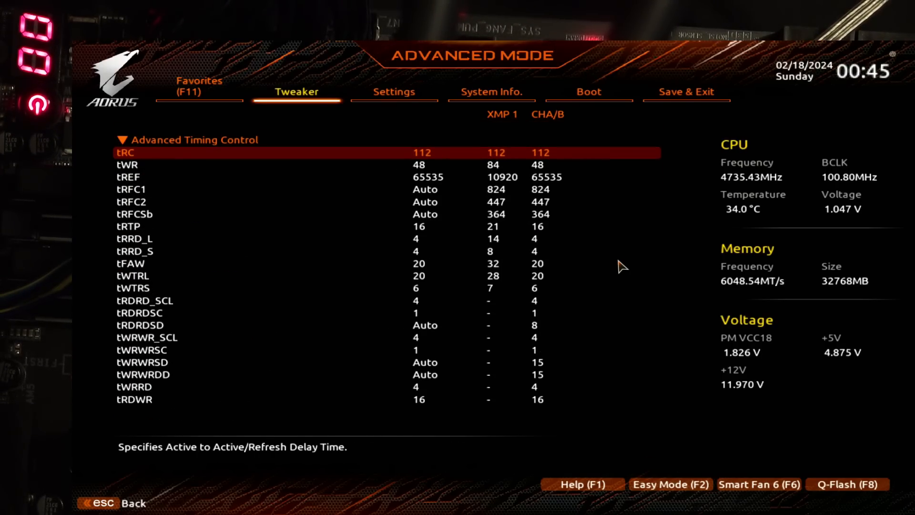
Step: Examine the primary timings tRCD and CAS Latency in Standard Timing Control
key("Up")
key("Up")
key("Up")
key("Up")
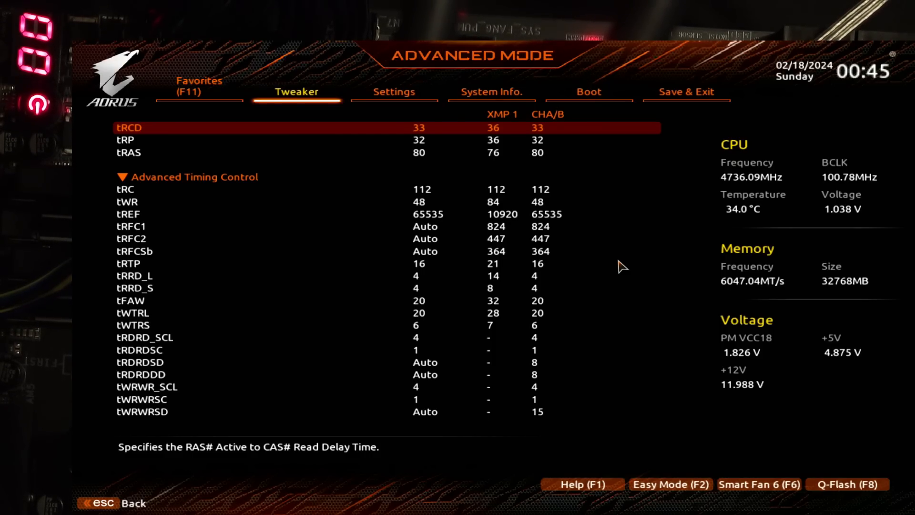
key("Up")
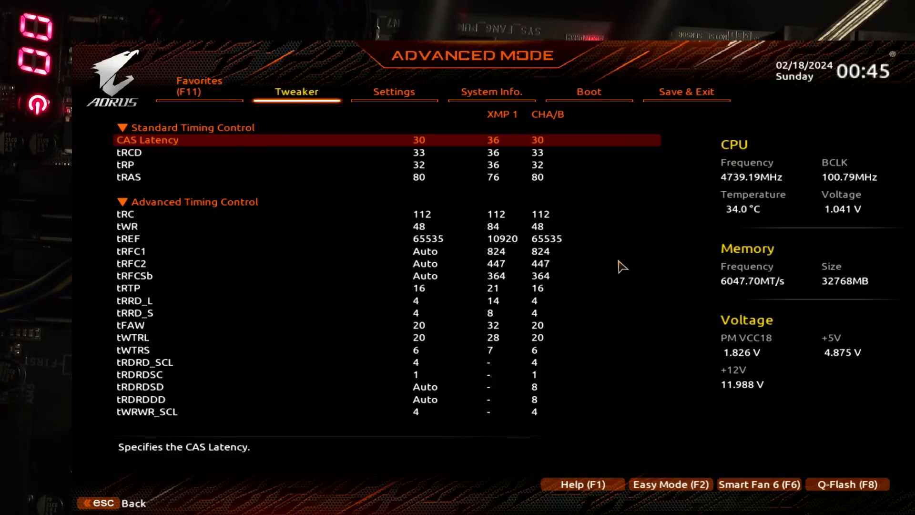
Step: Examine the tREF refresh interval, the tRFC2 refresh recovery delay and the tWR write recovery time
key("Down")
key("Down")
key("Down")
key("Down")
key("Down")
key("Down")
key("Down")
key("Down")
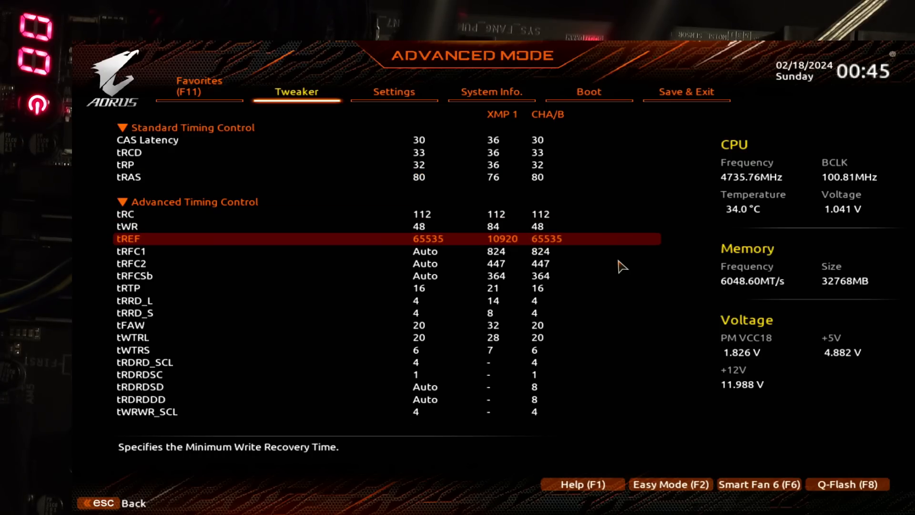
key("Down")
key("Down")
key("Up")
key("Up")
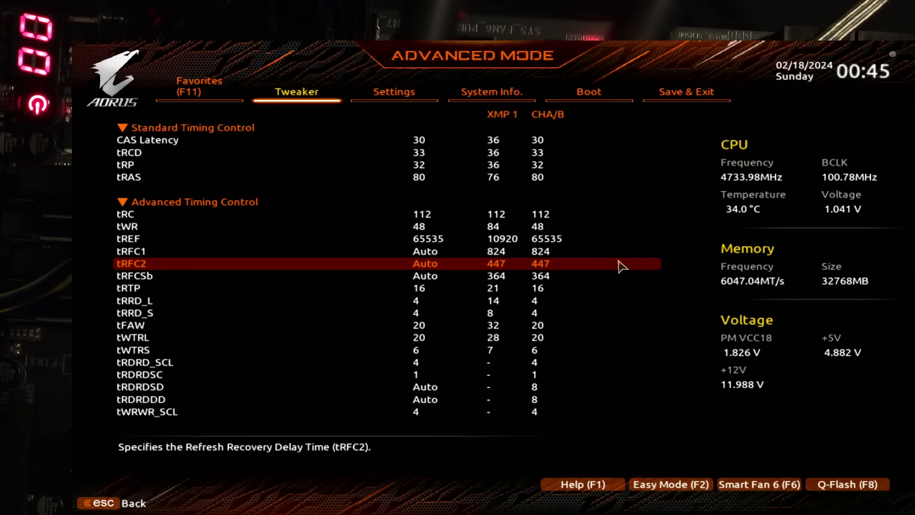
key("Up")
key("Up")
key("Up")
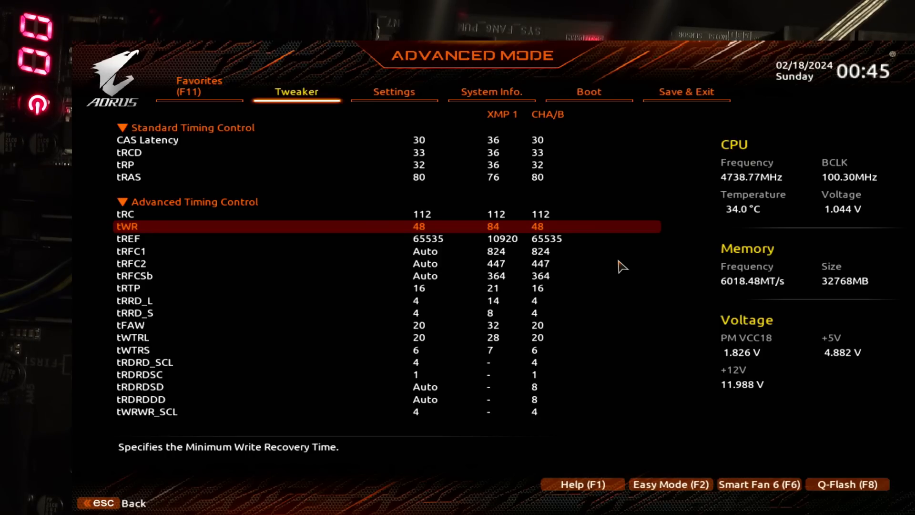
Step: Examine the tRTP read-to-precharge delay, then the tREF and tRFC1 refresh timings
key("Down")
key("Down")
key("Down")
key("Down")
key("Down")
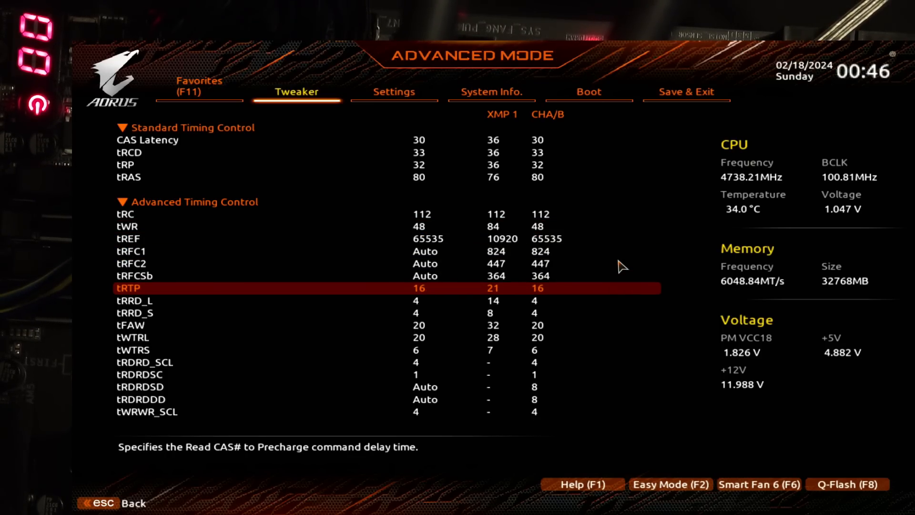
key("Up")
key("Up")
key("Up")
key("Up")
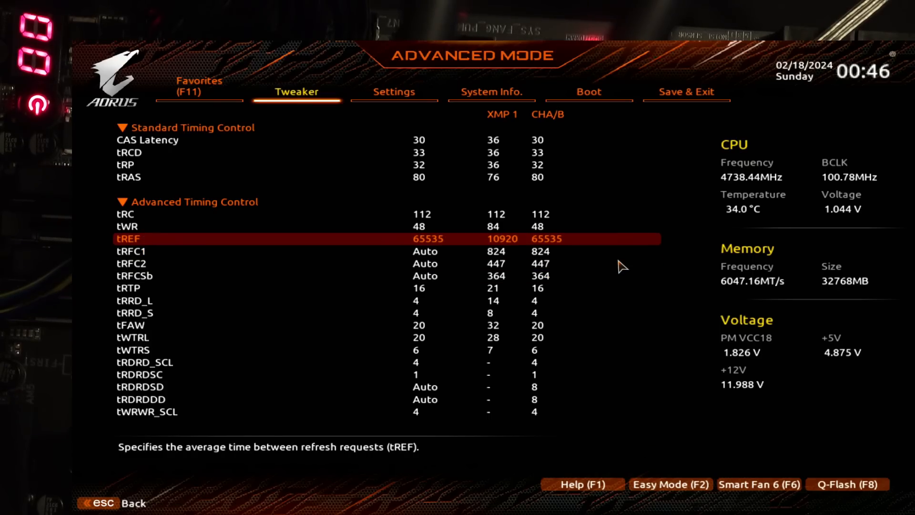
key("Down")
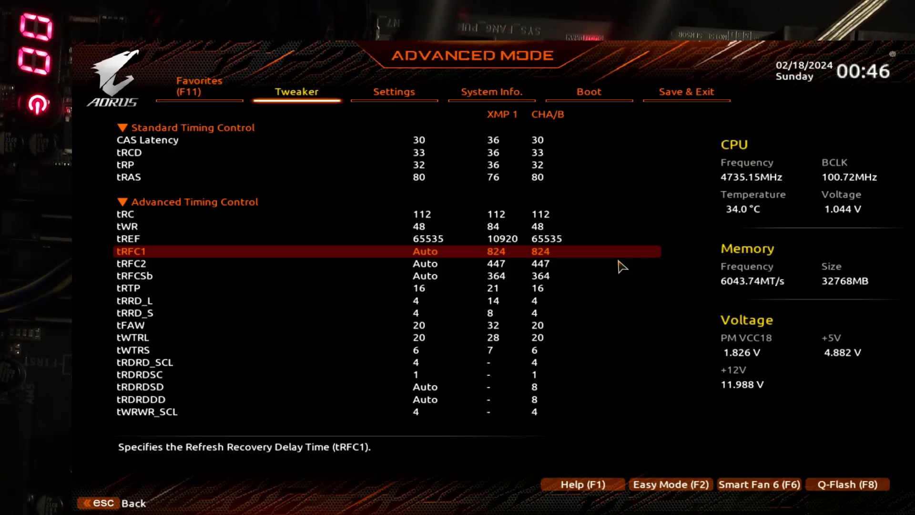
Step: Review the Advanced Timing Control entries between tRC and the tRFC1 refresh recovery delay
key("Up")
key("Up")
key("Up")
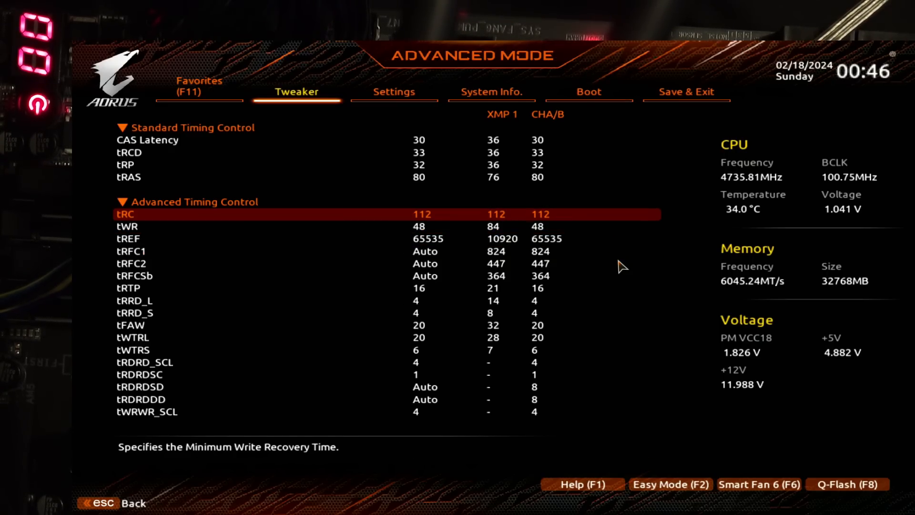
key("Down")
key("Down")
key("Down")
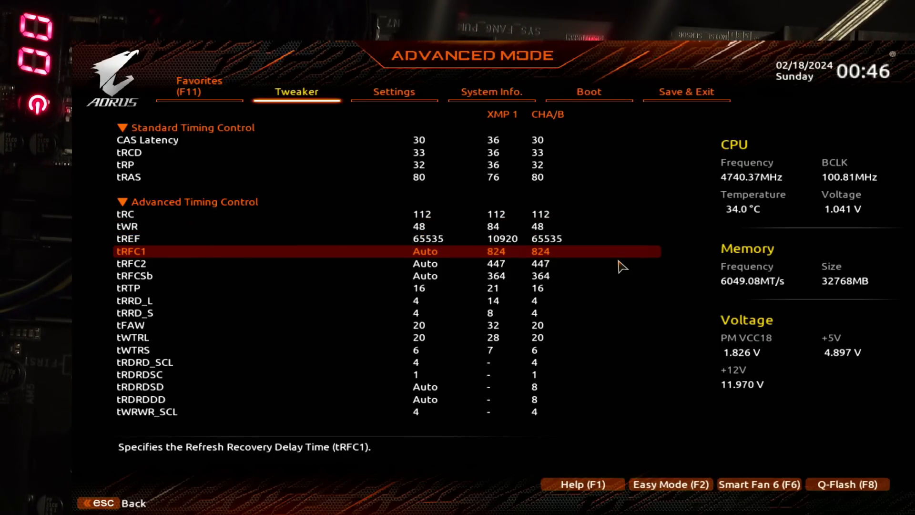
Step: Examine the tRFC1 refresh recovery delay, the tRC and tWR timings, and the tRTP read-to-precharge delay
key("Up")
key("Down")
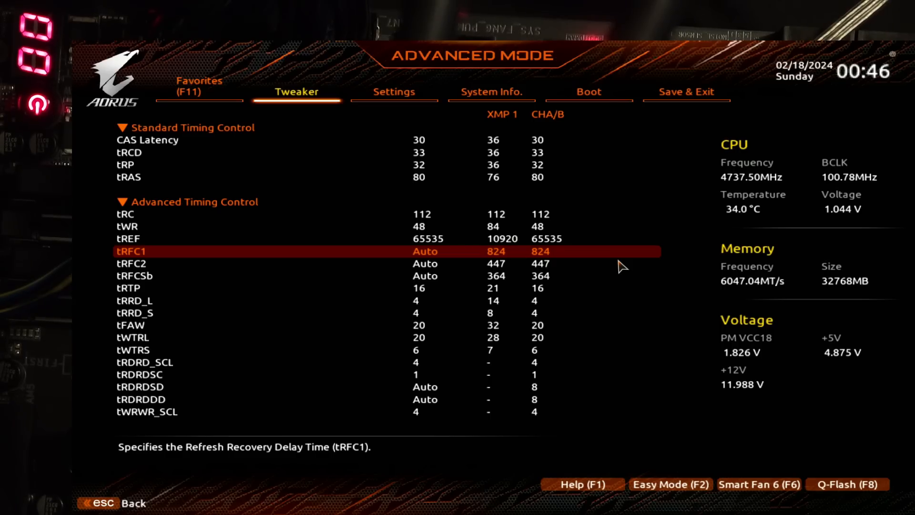
key("Up")
key("Up")
key("Up")
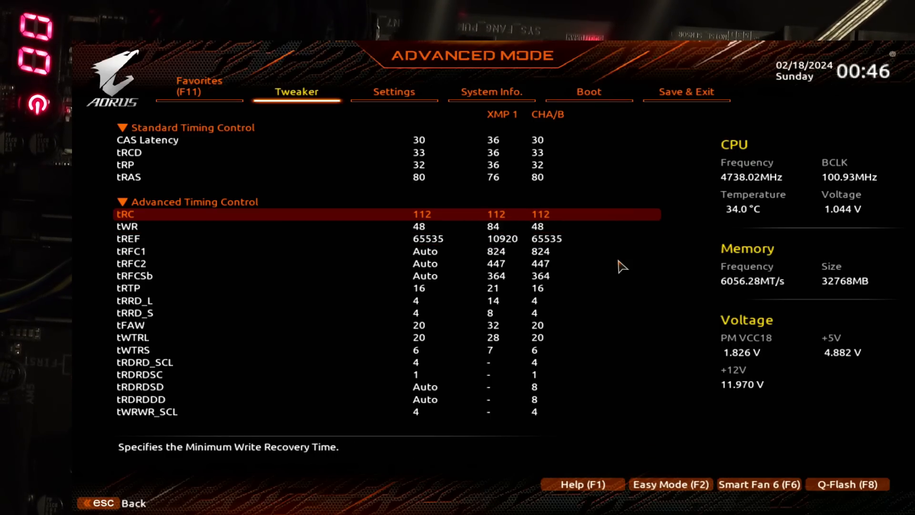
key("Down")
key("Down")
key("Down")
key("Down")
key("Down")
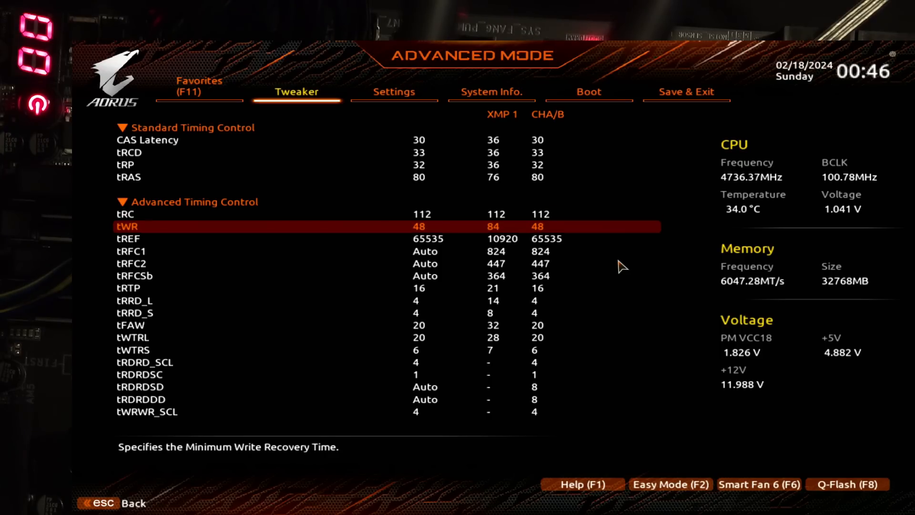
key("Down")
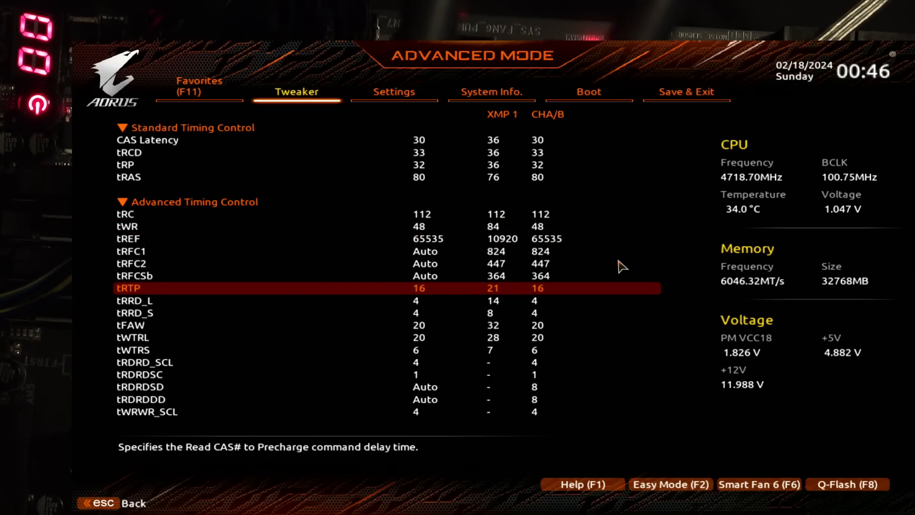
Step: Review the remaining subtimings from tRTP through tRRD_L and tFAW down to the tWRRD turnaround timing
key("Down")
key("Up")
key("Down")
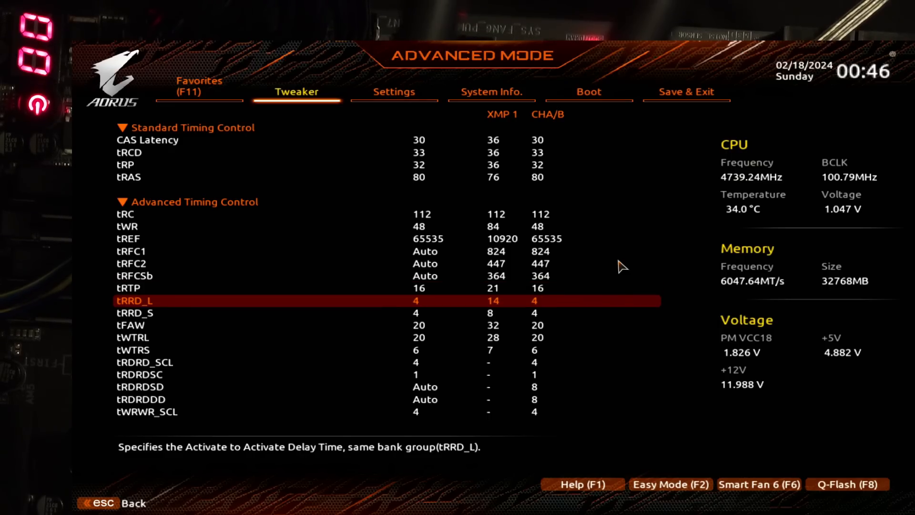
key("Down")
key("Down")
key("Down")
key("Down")
key("Down")
key("Down")
key("Down")
key("Down")
key("Down")
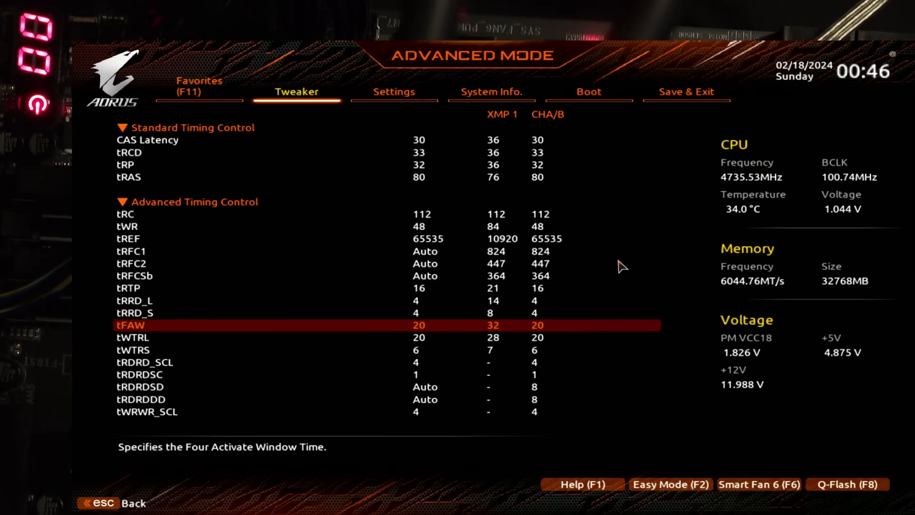
key("Down")
key("Down")
key("Down")
key("Down")
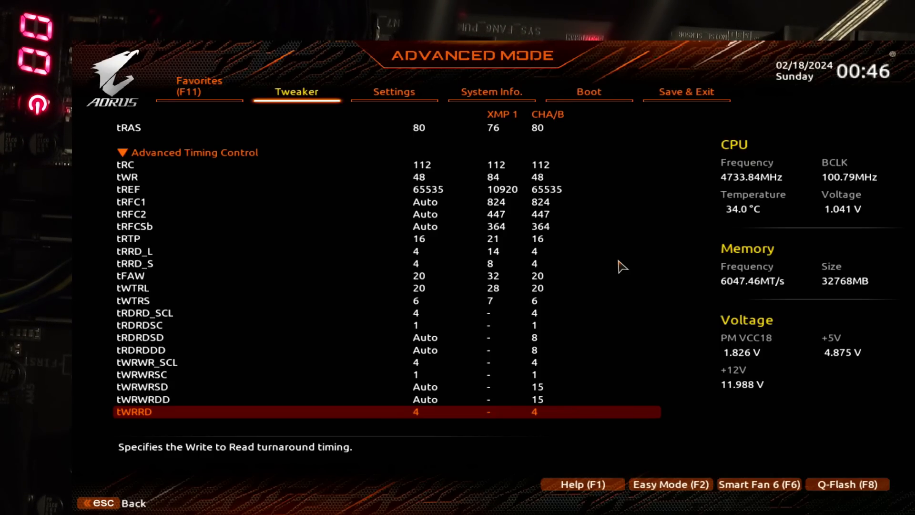
Step: Review the timing list back from tWRRD through tWRWRSC and tRFCSb up to CAS Latency
key("Up")
key("Up")
key("Up")
key("Up")
key("Up")
key("Up")
key("Up")
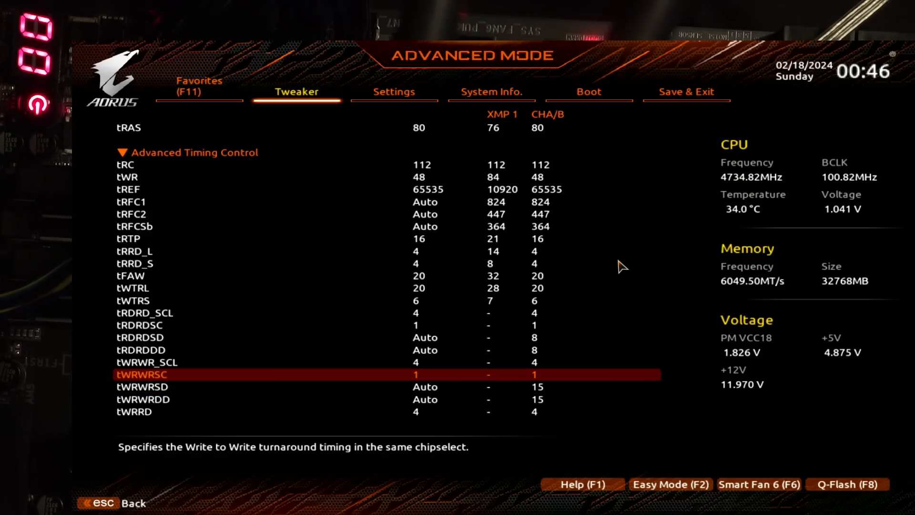
key("Up")
key("Up")
key("Up")
key("Up")
key("Up")
key("Up")
key("Up")
key("Up")
key("Up")
key("Up")
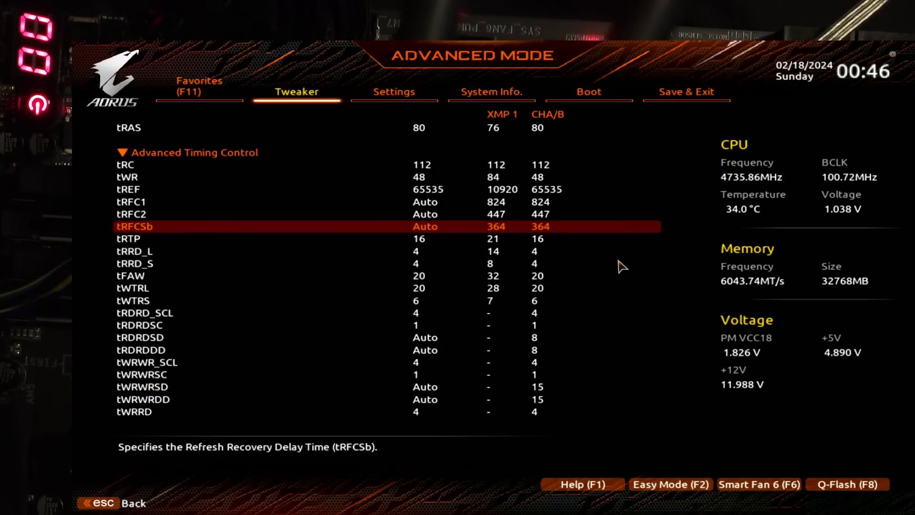
key("Up")
key("Up")
key("Up")
key("Up")
key("Up")
key("Up")
key("Up")
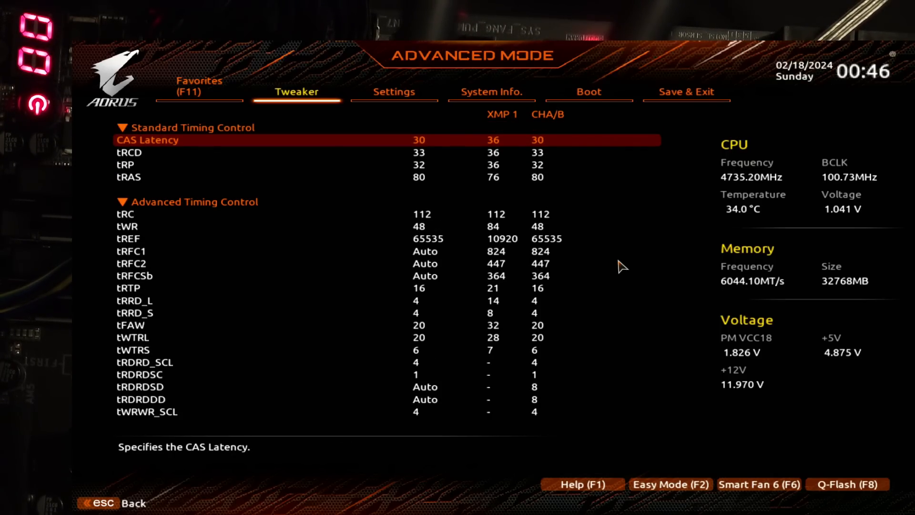
Step: Leave the memory subtimings and review the main Tweaker settings, including the VCORE SOC voltage
key("Escape")
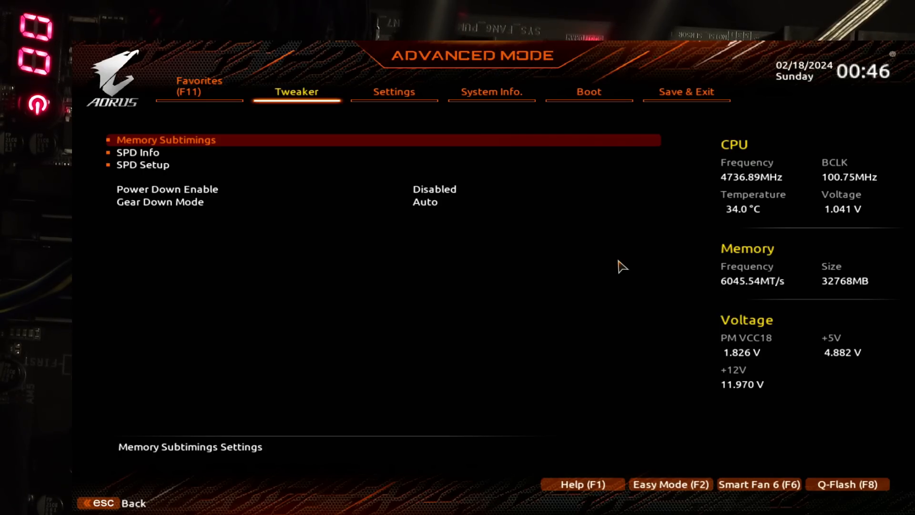
key("Escape")
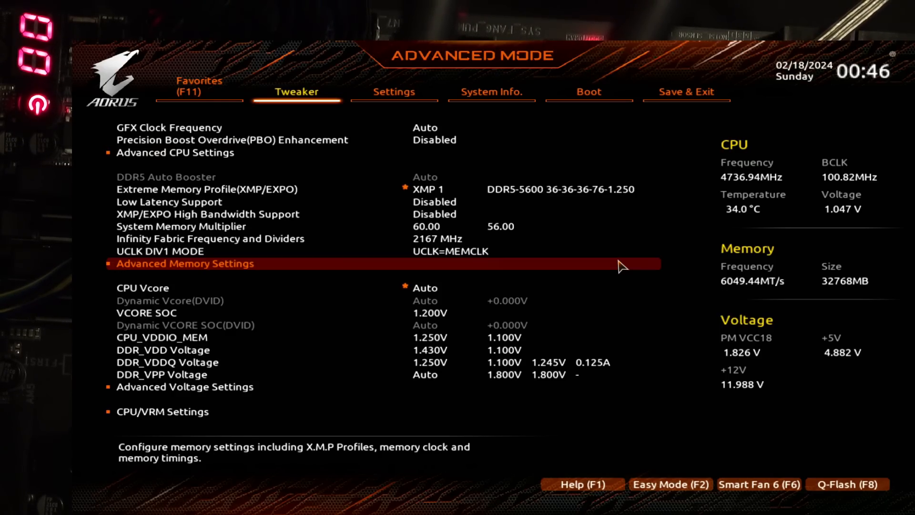
key("Down")
key("Down")
key("Down")
key("Down")
key("Down")
key("Down")
key("Down")
key("Down")
key("Down")
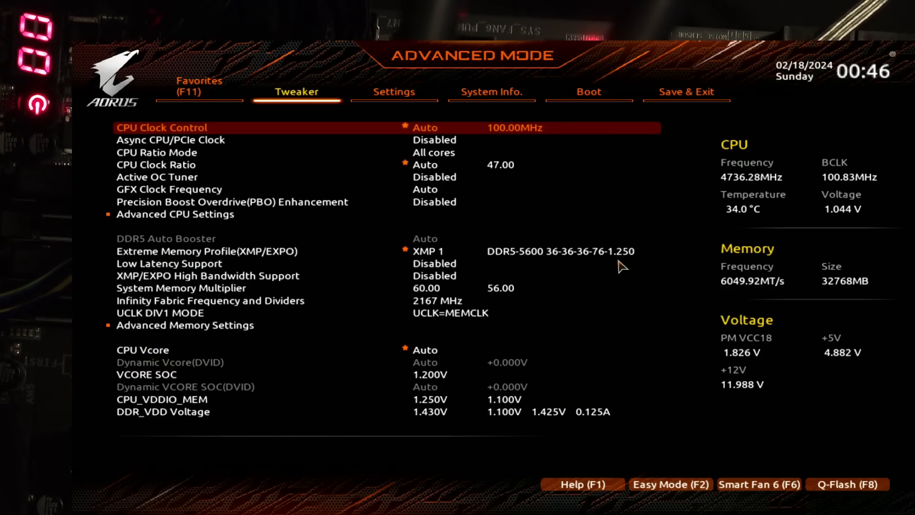
key("Up")
key("Up")
key("Up")
key("Up")
key("Up")
key("Up")
key("Up")
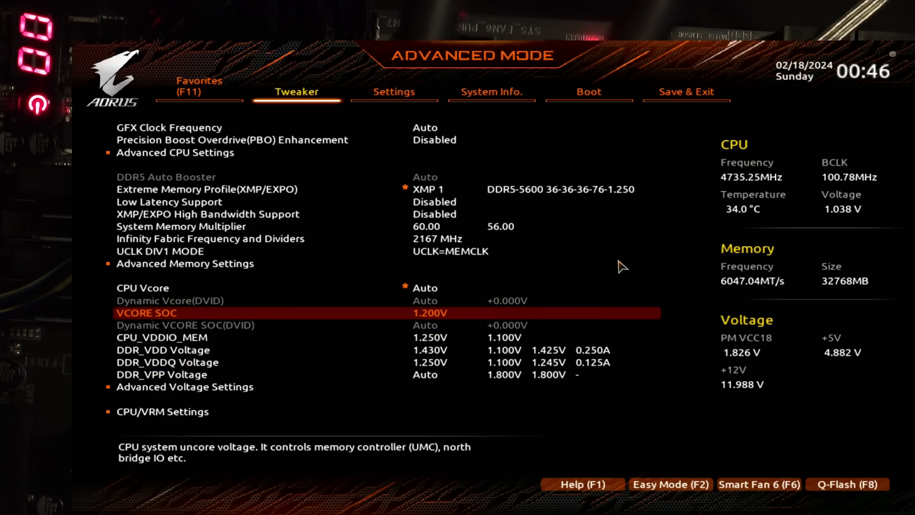
Step: Reopen Memory Subtimings in Advanced Memory Settings and examine the standard timings down to tRAS
key("Up")
key("Up")
key("Return")
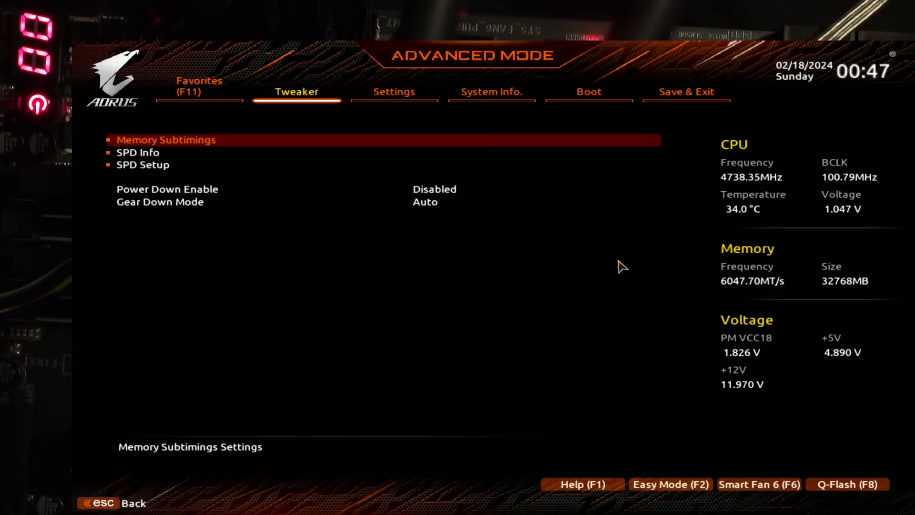
key("Down")
key("Up")
key("Return")
key("Down")
key("Down")
key("Down")
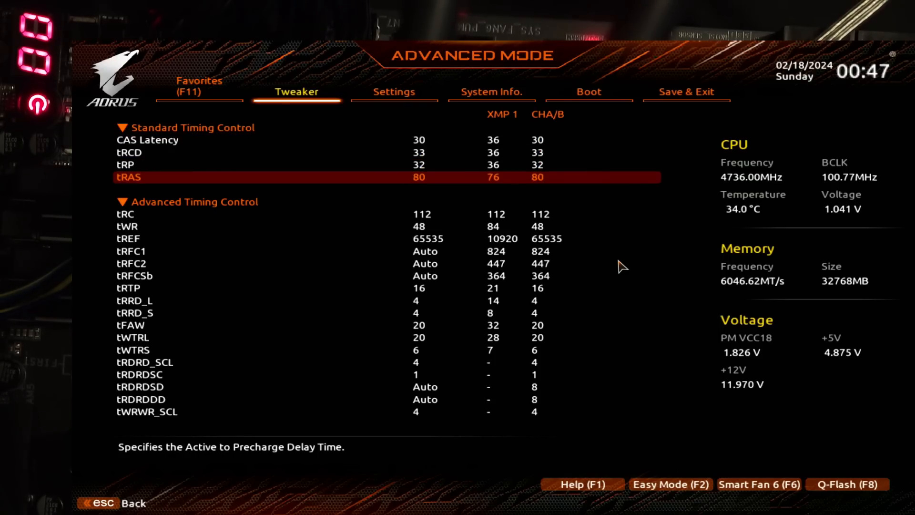
Step: Set tWTRL to 16 and try tWTRS at 5, then at 4
key("Down")
key("Down")
key("Down")
key("Down")
key("Down")
key("Down")
key("Down")
key("Down")
key("Down")
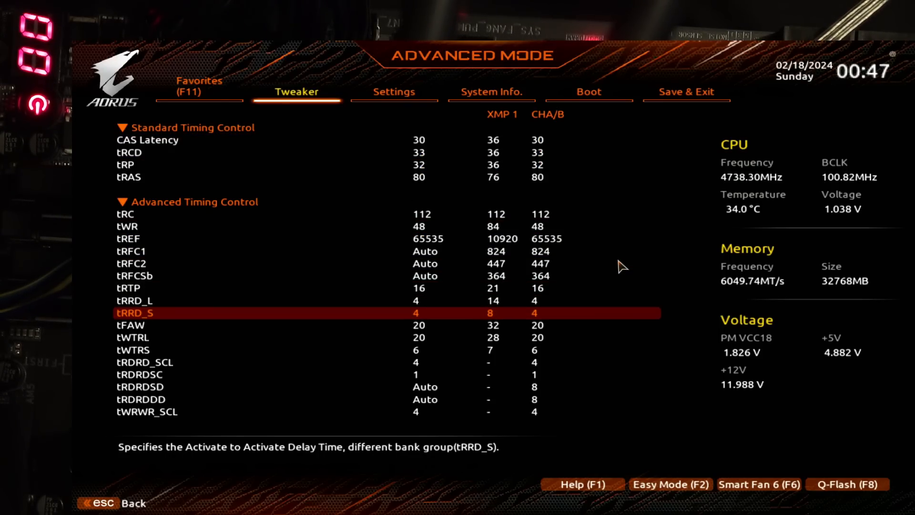
key("Down")
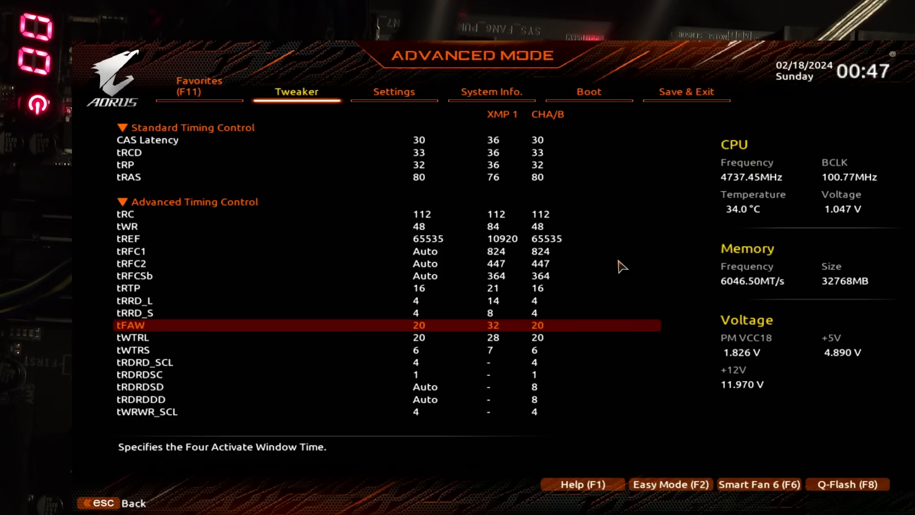
key("Down")
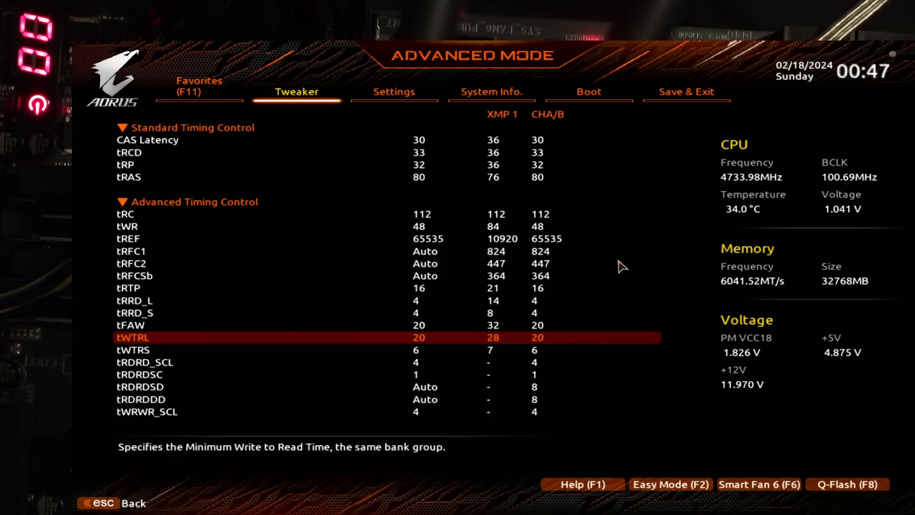
type("16")
key("Down")
type("5")
key("Down")
key("Up")
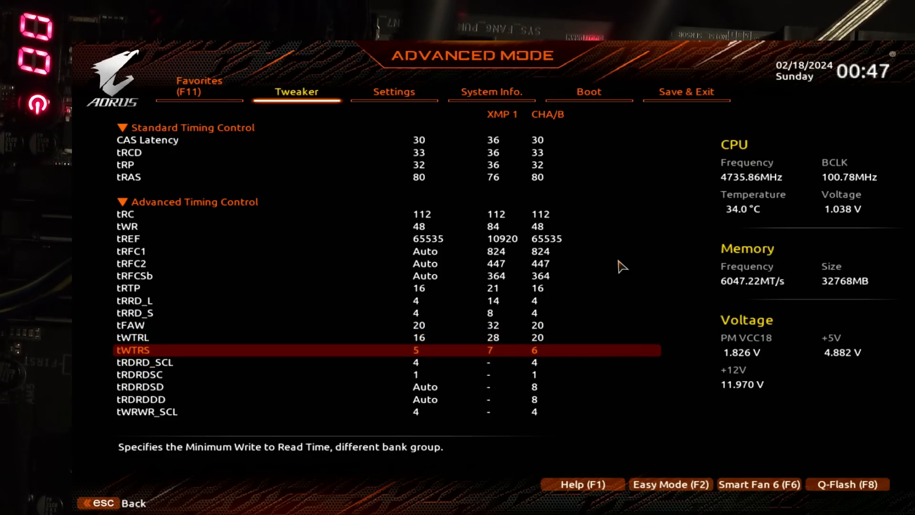
type("4")
key("Down")
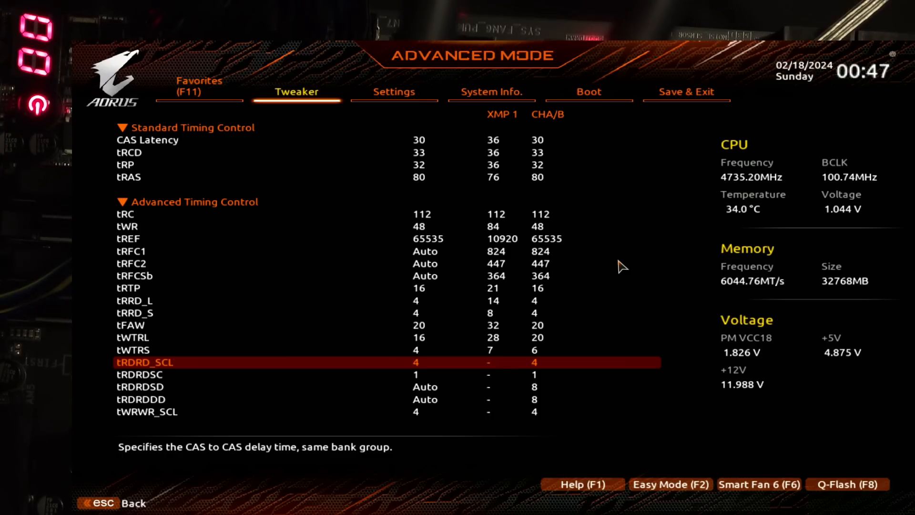
Step: Reset tWTRS to Auto, then set tWTRS to 6 and tWTRL to 20
key("Up")
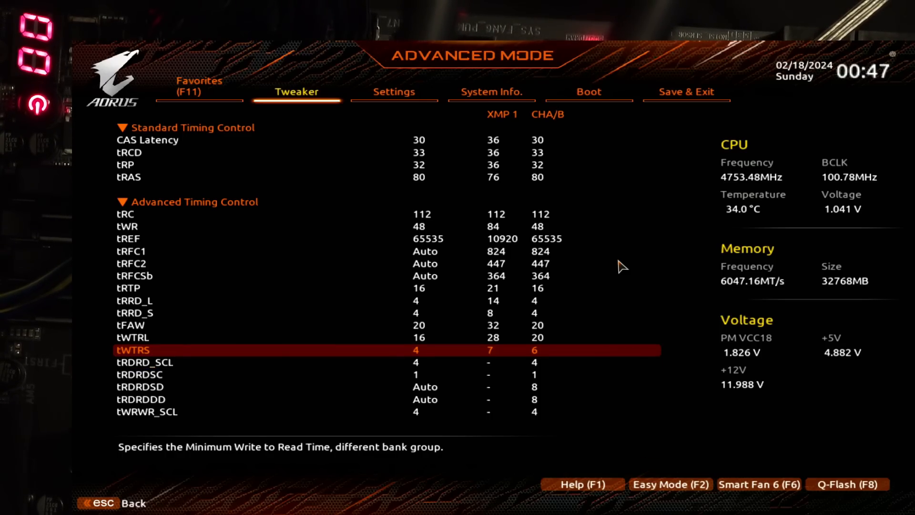
type("0")
key("Up")
key("Down")
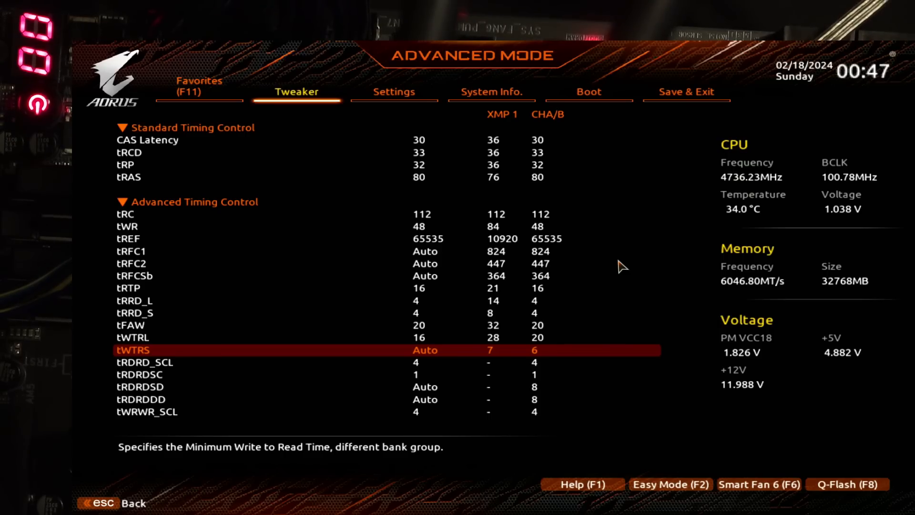
type("6")
key("Up")
type("20")
key("Up")
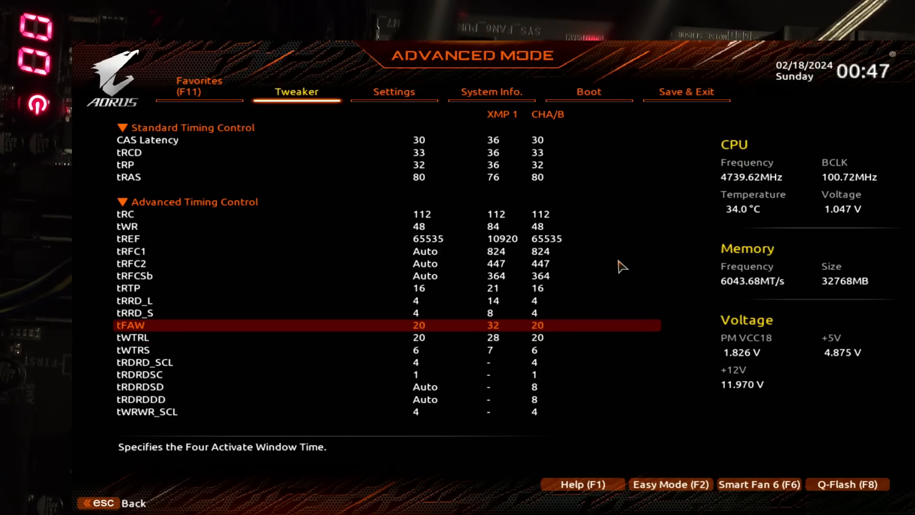
Step: Try a tWTRL value of 18 for the same-bank-group write-to-read time
key("Down")
type("18")
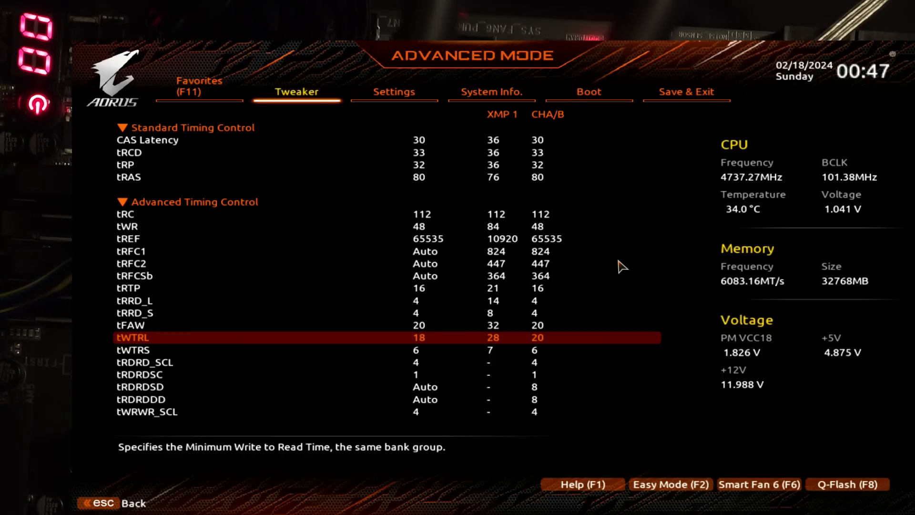
key("Down")
key("Up")
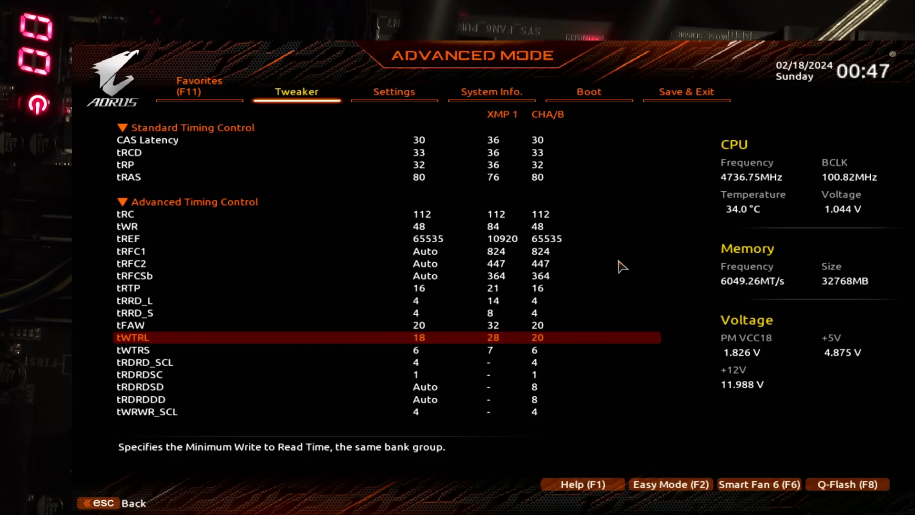
Step: Clear the tWTRL value to Auto, then set tWTRL back to 20
key("BackSpace")
key("BackSpace")
key("Up")
key("Up")
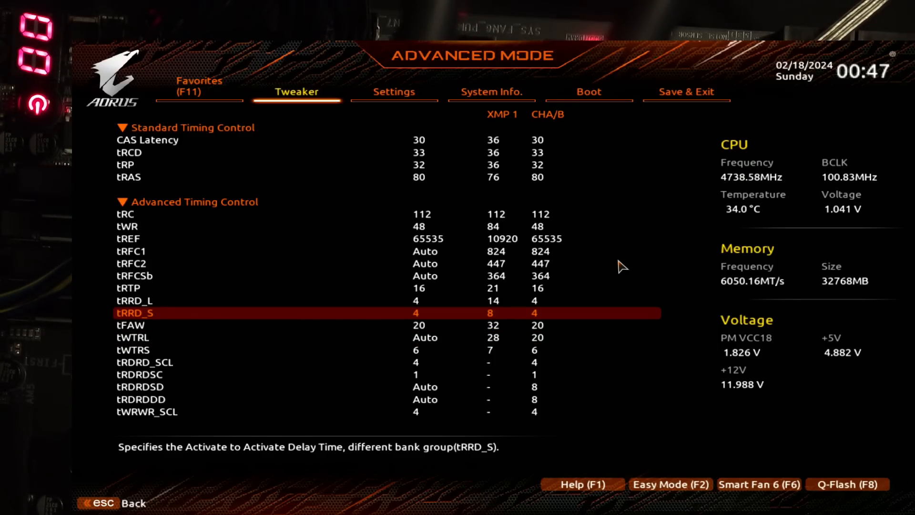
key("Down")
key("Down")
type("2")
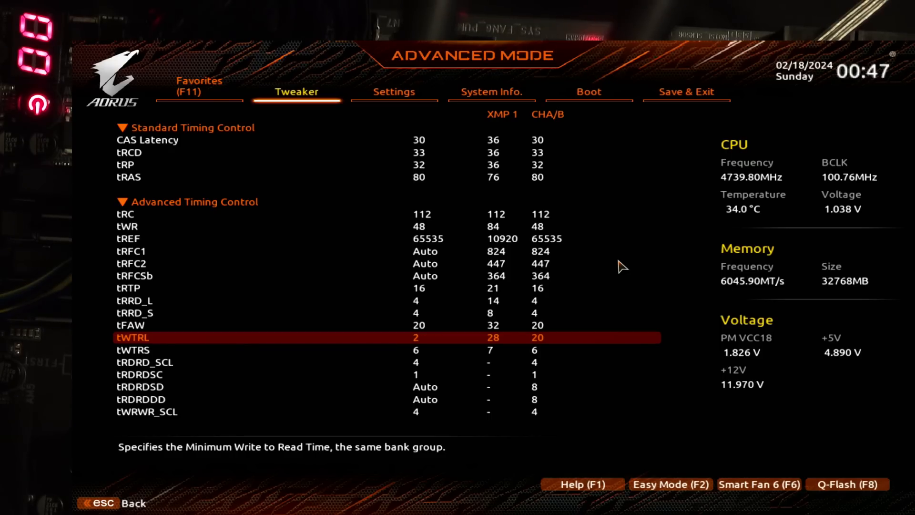
type("0")
key("Up")
key("Down")
key("Down")
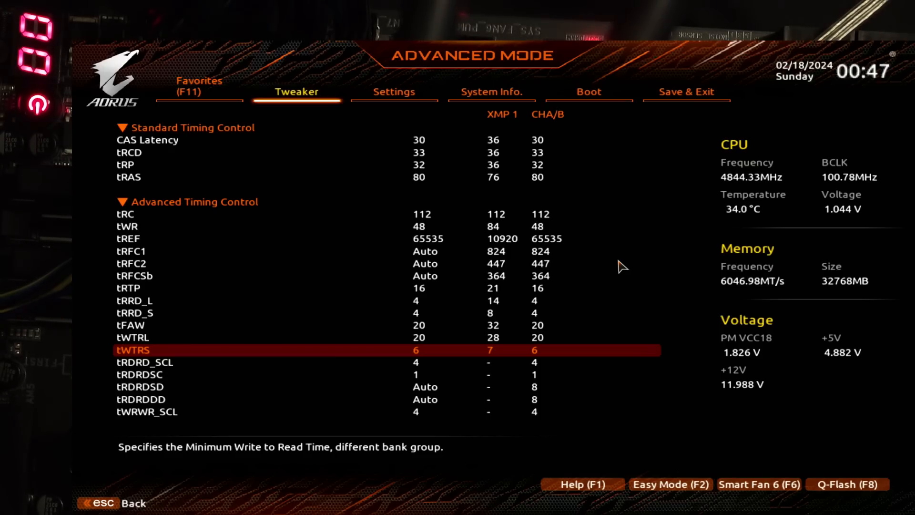
Step: Examine the advanced timings from tWTRS back through tRFC2 and tRFC1 up to tRAS
key("Up")
key("Up")
key("Up")
key("Up")
key("Up")
key("Up")
key("Up")
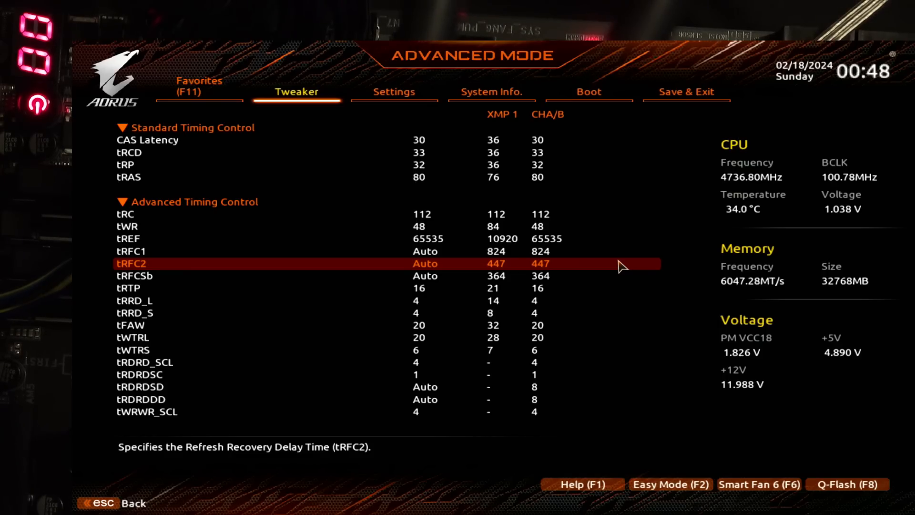
key("Up")
key("Up")
key("Up")
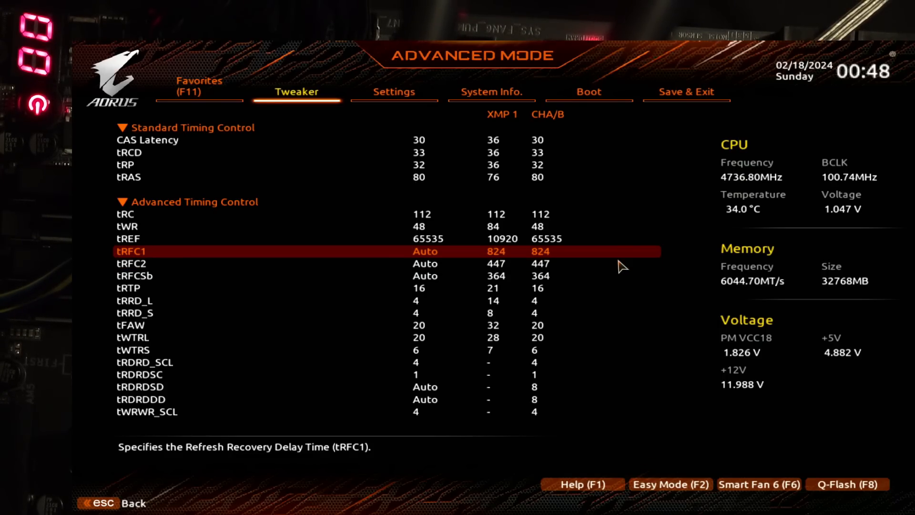
key("Up")
key("Up")
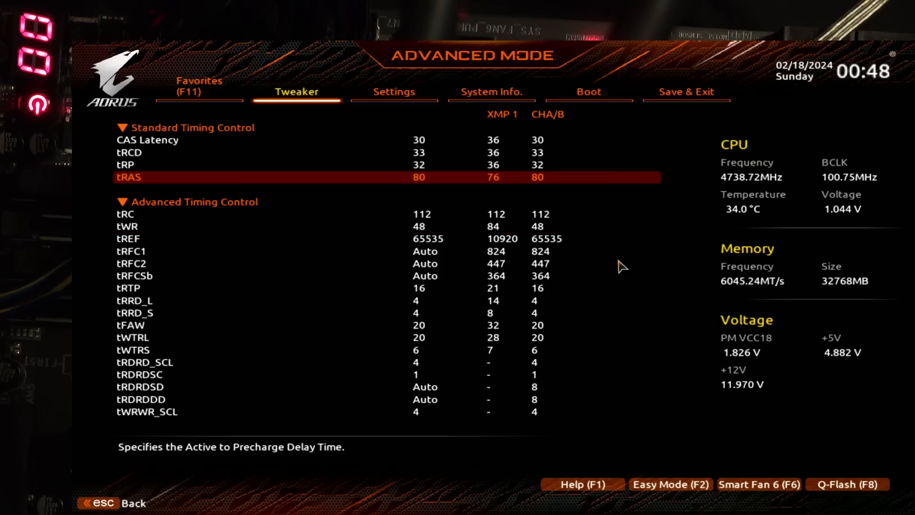
Step: Compare the tRAS active-to-precharge delay with the tRC active-to-active delay
key("Down")
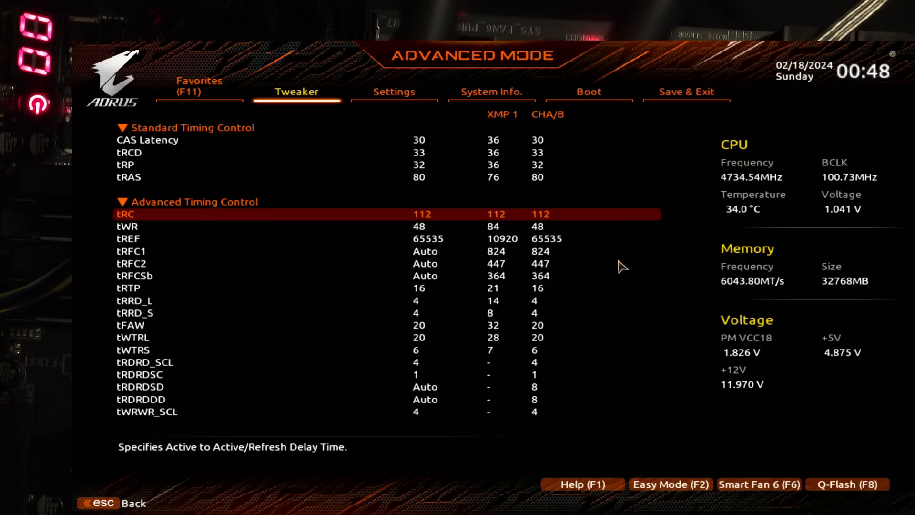
key("Up")
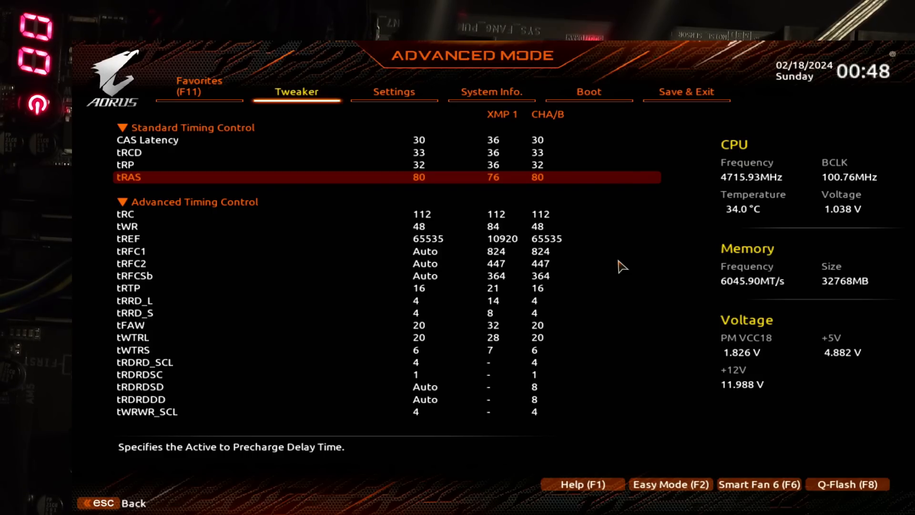
key("Down")
key("Down")
key("Up")
key("Up")
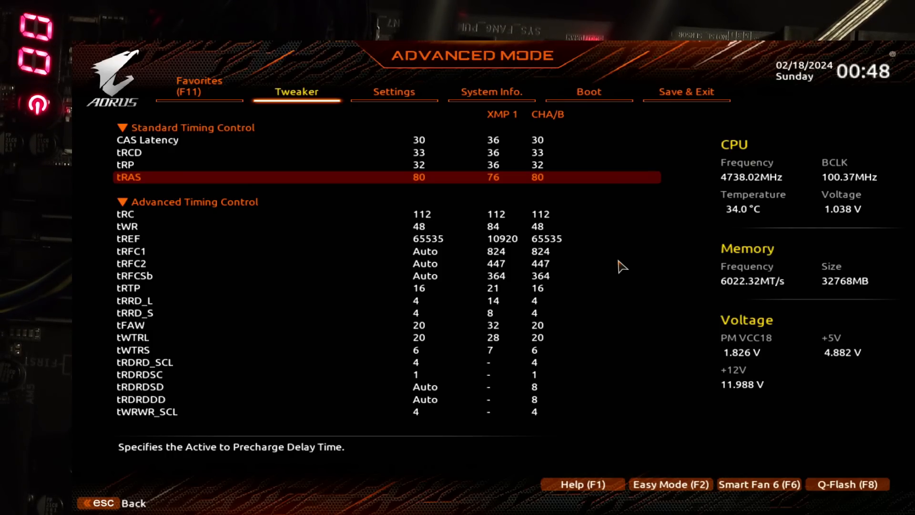
Step: Examine how the tRP row precharge and tRAS active-to-precharge delays relate to the tRC active-to-active delay
key("Up")
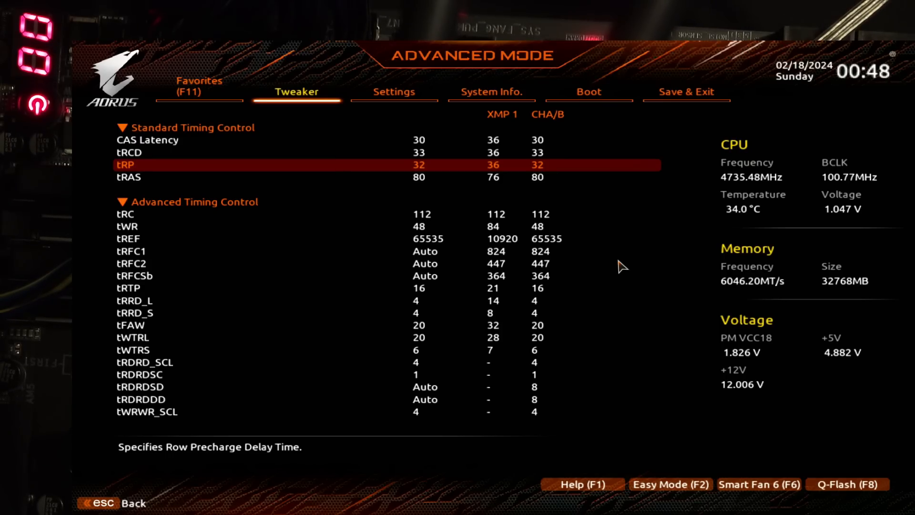
key("Down")
key("Down")
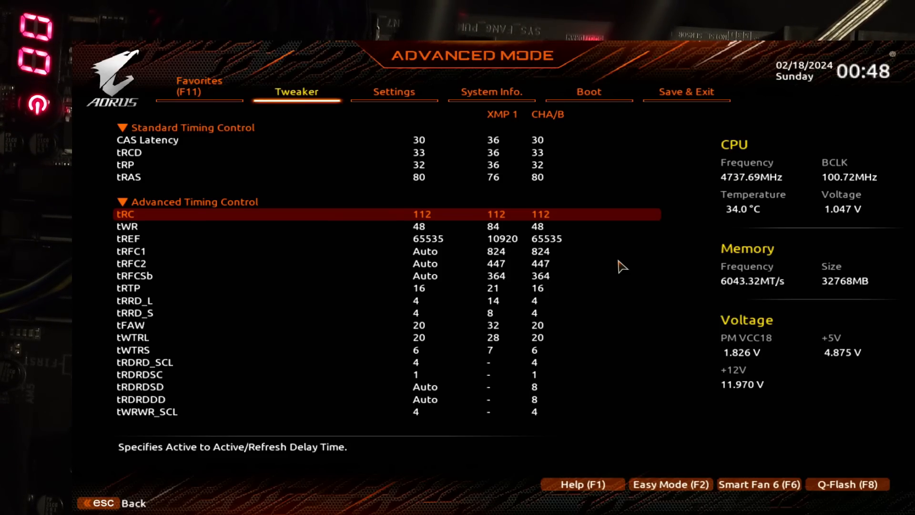
key("Down")
key("Up")
key("Up")
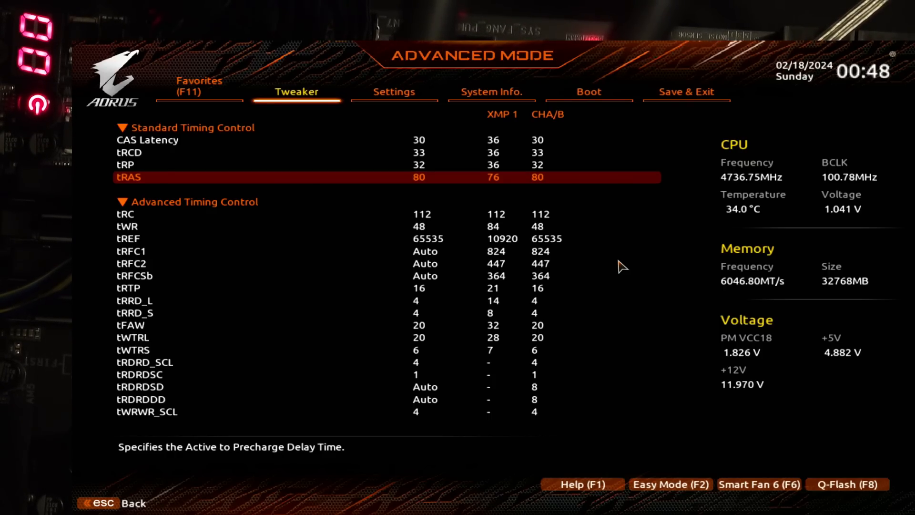
key("Down")
key("Down")
key("Up")
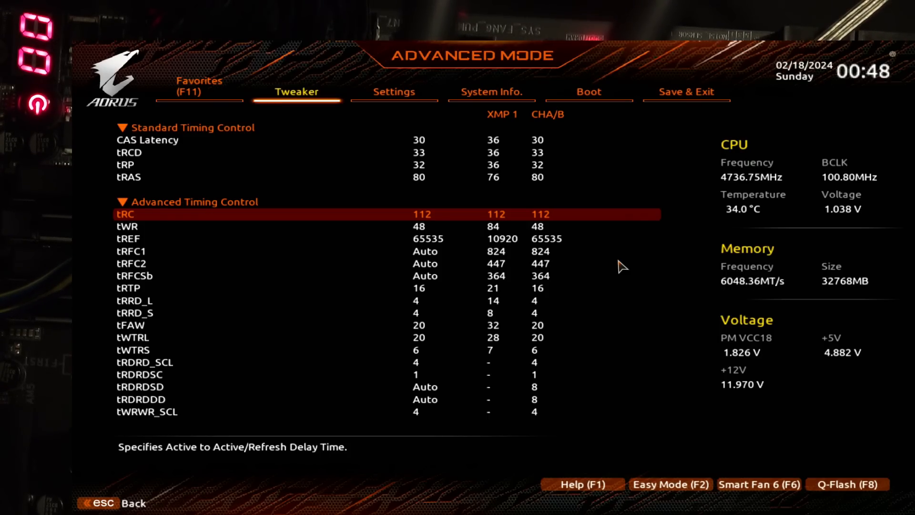
key("Up")
key("Up")
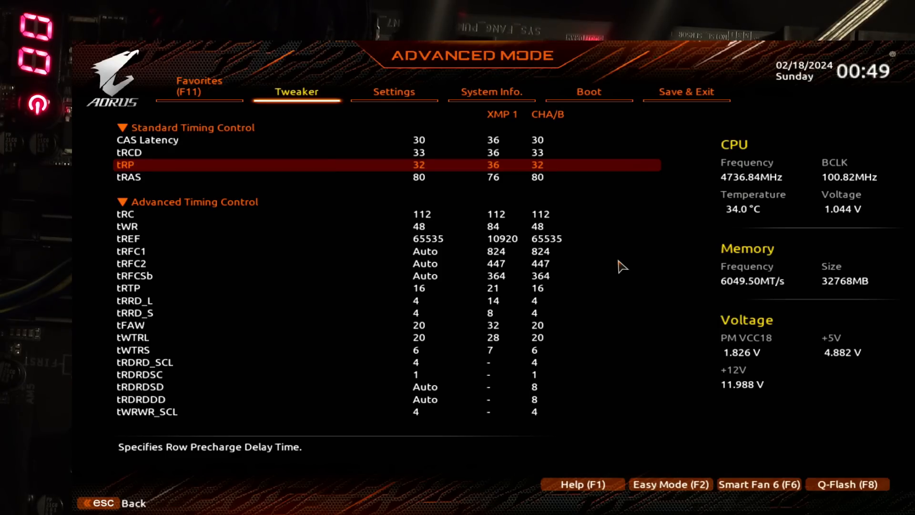
Step: Recheck tRC against the sum of tRAS and tRP, looking briefly at the tWR write recovery time
key("Down")
key("Down")
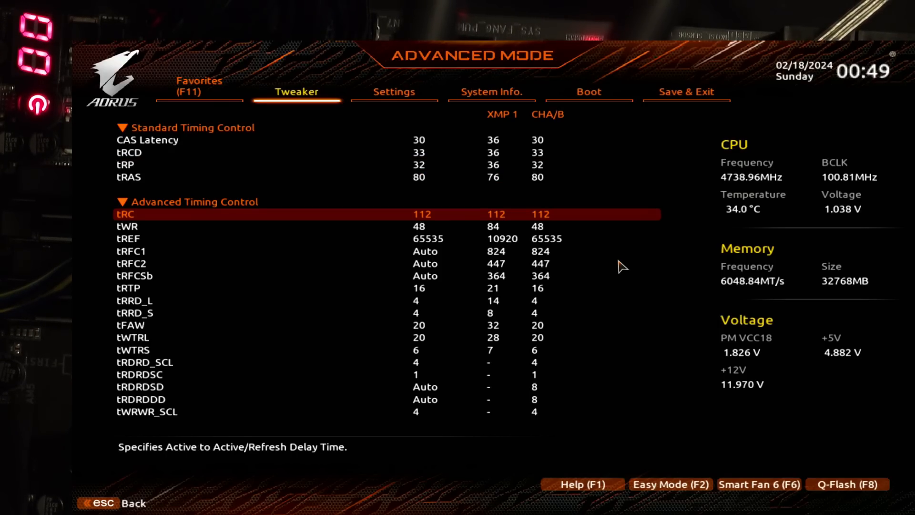
key("Up")
key("Up")
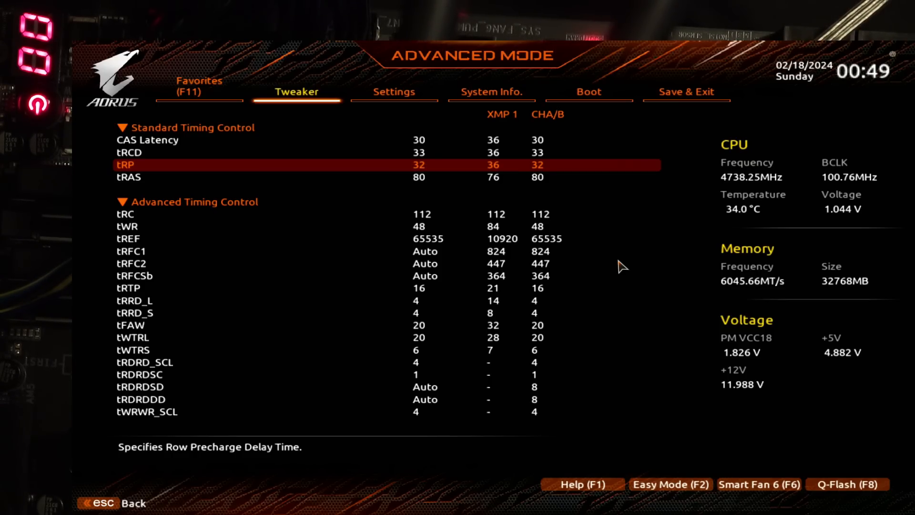
key("Down")
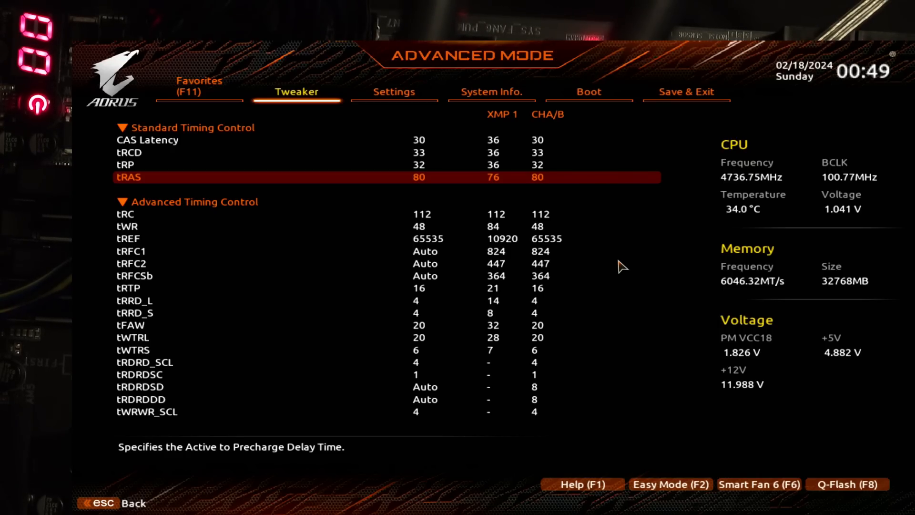
key("Down")
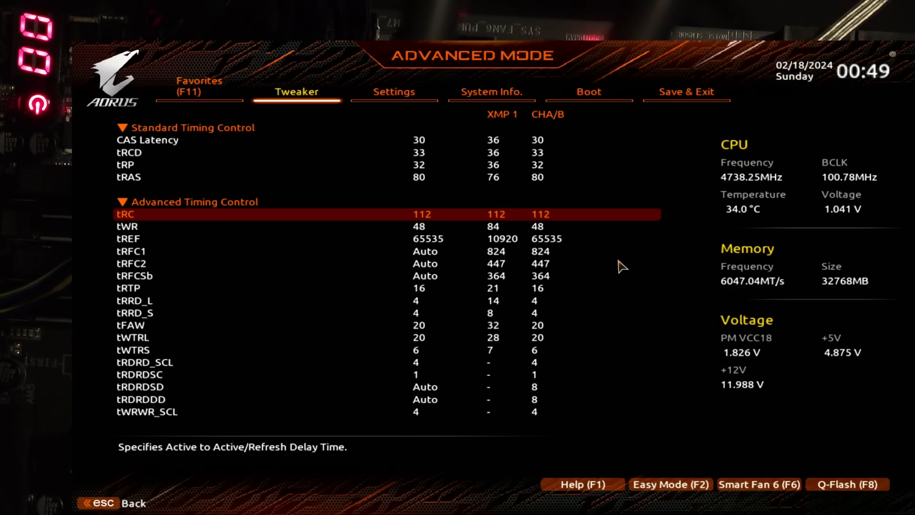
key("Up")
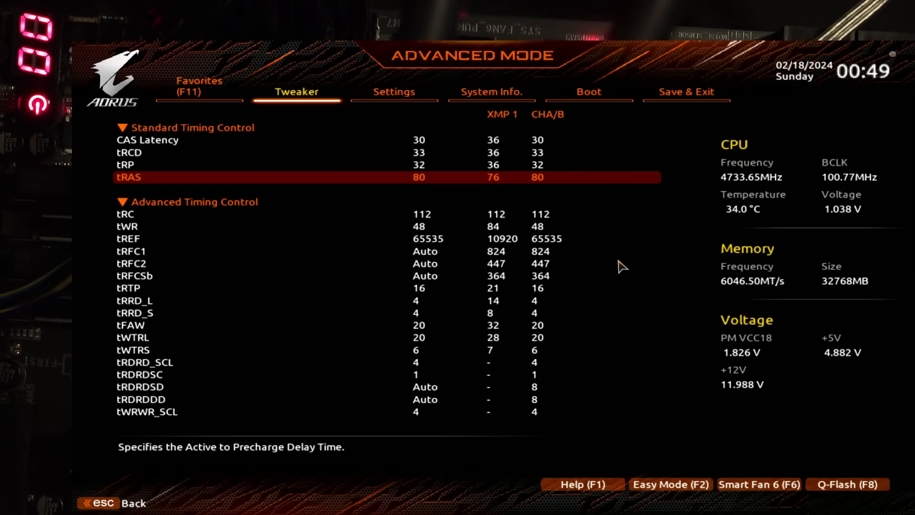
key("Down")
key("Down")
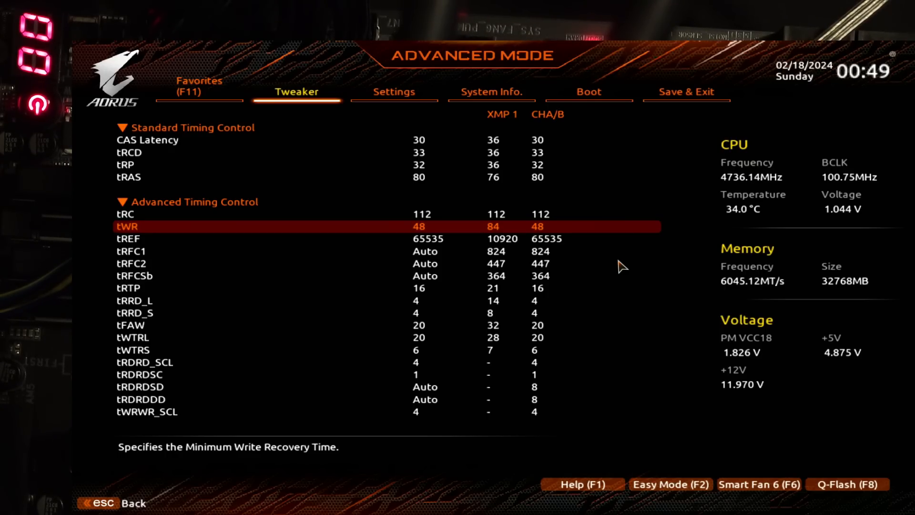
key("Up")
key("Up")
key("Up")
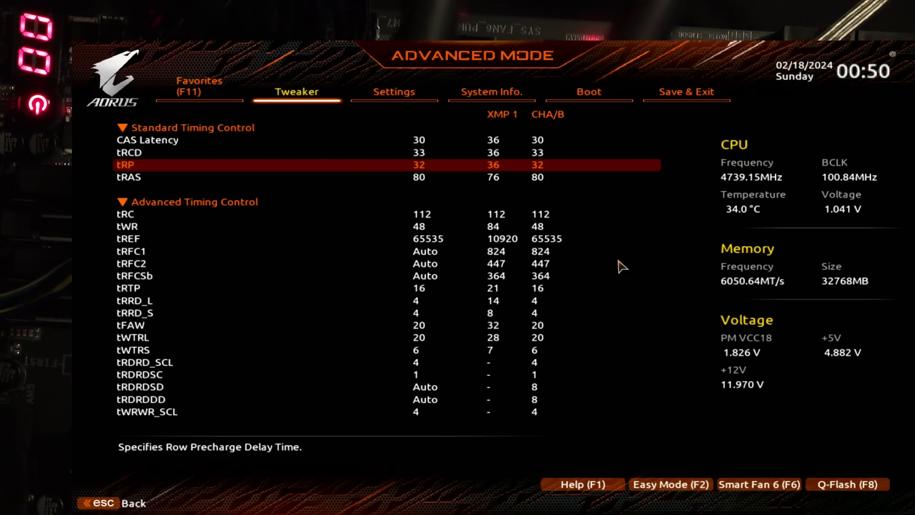
Step: Leave the memory subtimings, return to the main tuning settings and set the System Memory Multiplier to 62.00
key("Escape")
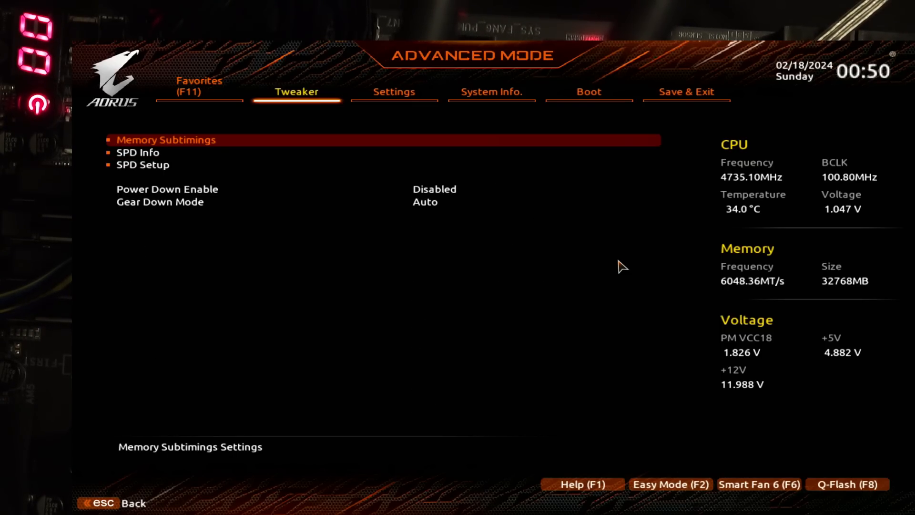
key("Return")
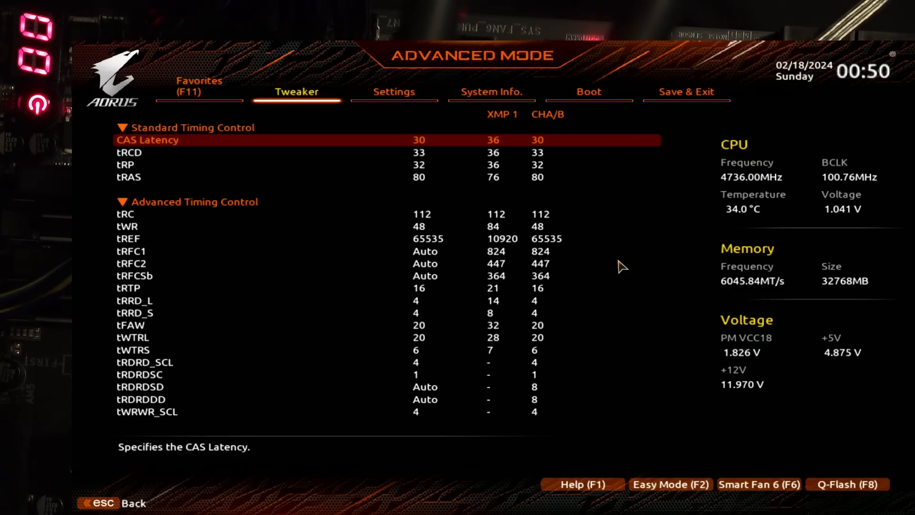
key("Escape")
key("Escape")
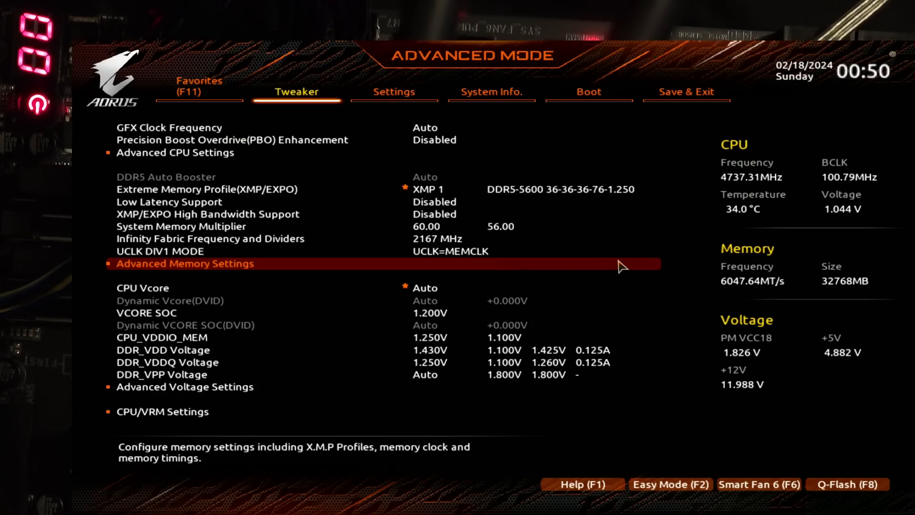
key("Up")
key("Up")
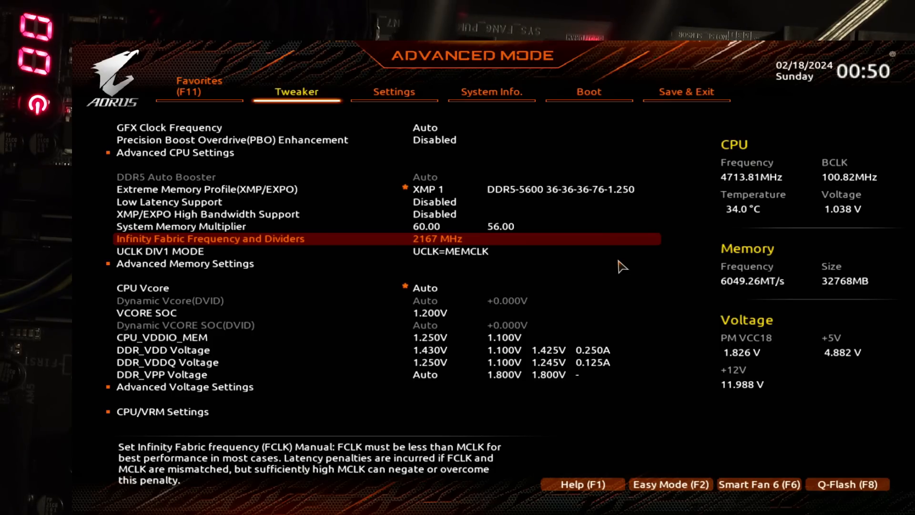
key("Up")
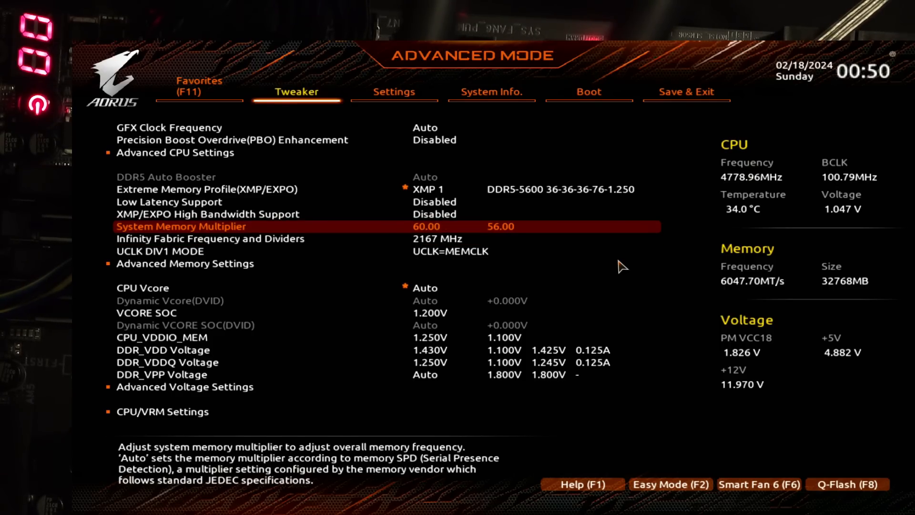
key("Return")
key("Down")
key("Return")
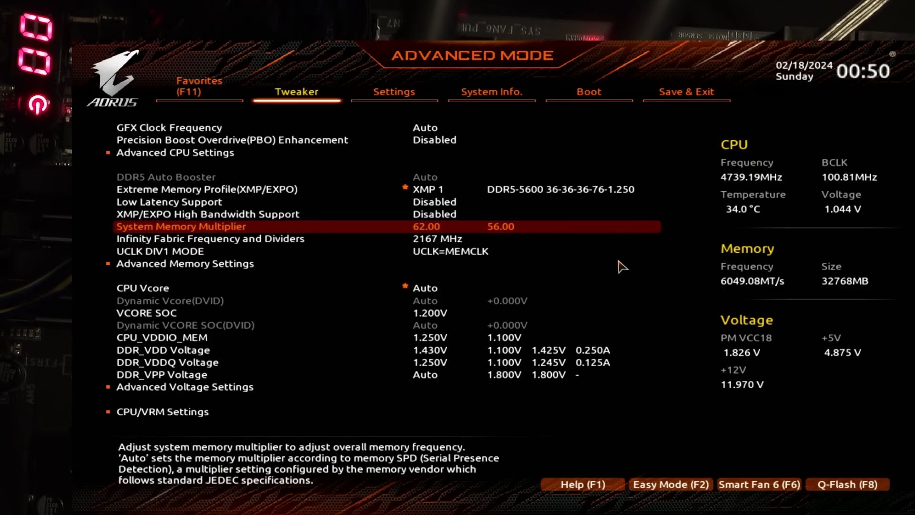
Step: Try an Infinity Fabric frequency of 2100 MHz and look through the lower frequency options
key("Down")
key("Return")
key("Up")
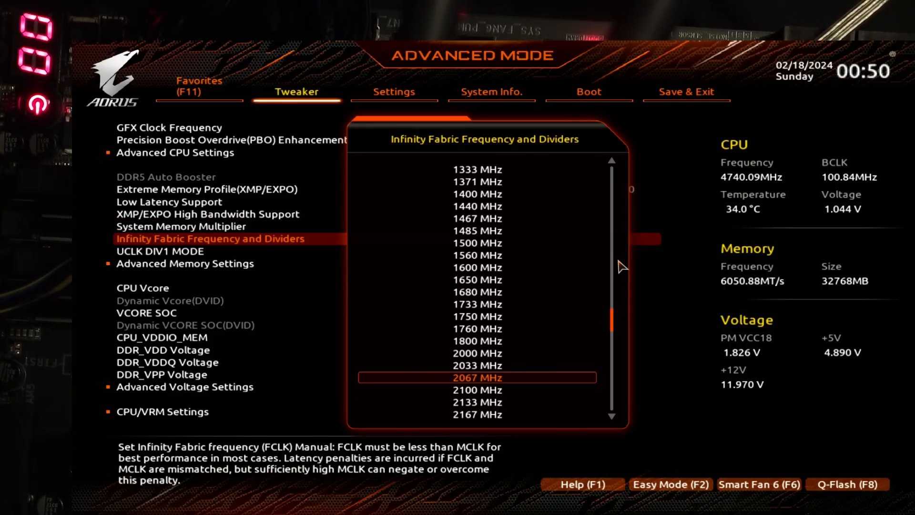
key("Escape")
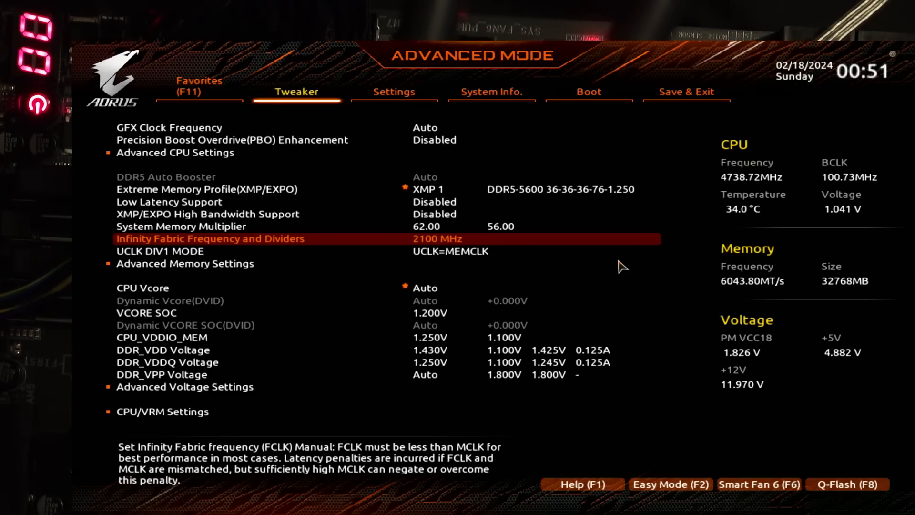
Step: Set the Infinity Fabric frequency back to 2167 MHz
key("Return")
key("Down")
key("Down")
key("Return")
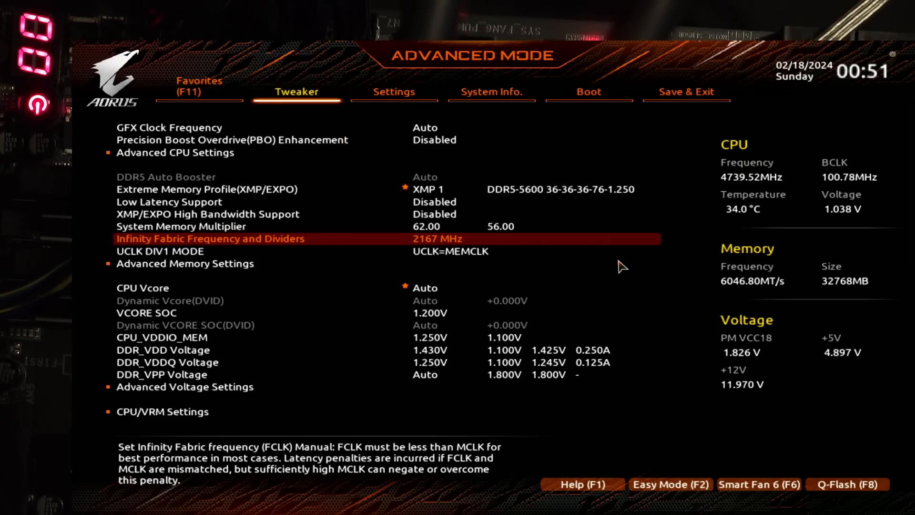
Step: Lower the System Memory Multiplier to 58.00 and raise it to 60.00
key("Up")
key("Return")
key("Up")
key("Up")
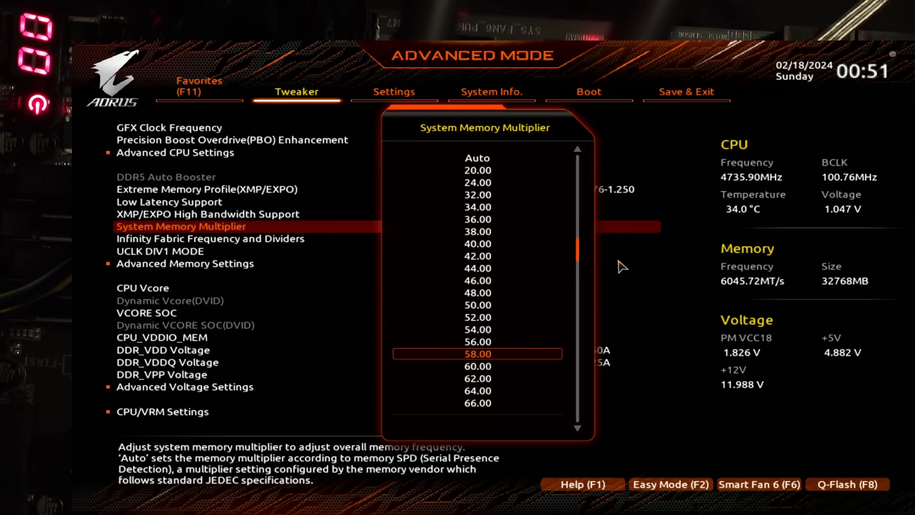
key("Return")
key("Return")
key("Down")
key("Return")
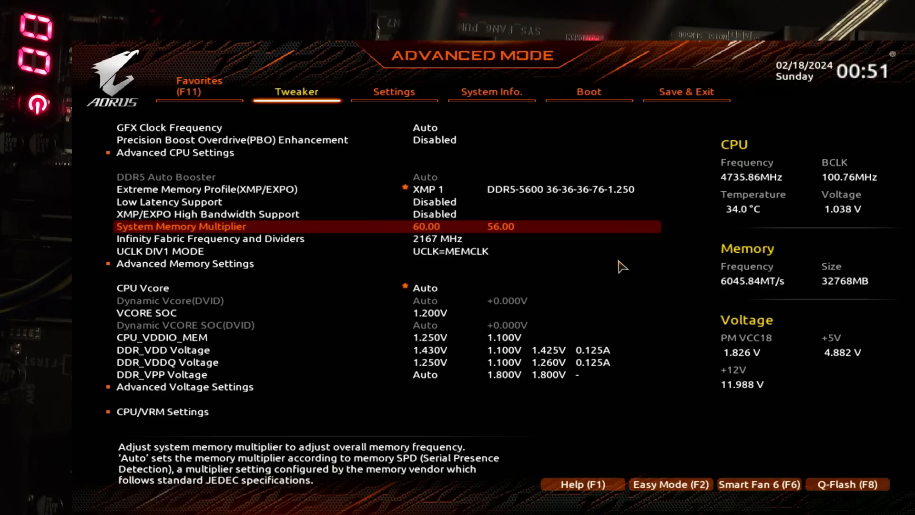
Step: Try a System Memory Multiplier of 62.00
key("Return")
key("Down")
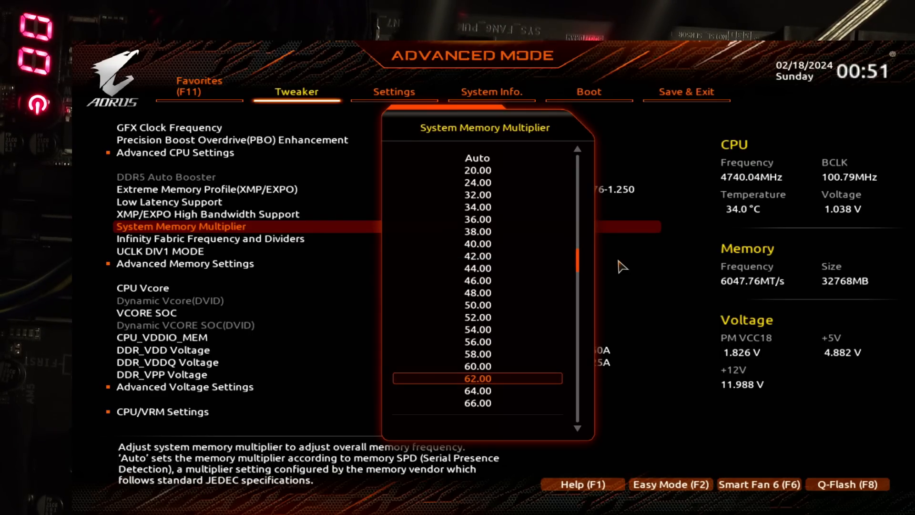
key("Return")
Step: Review the memory clock settings together with the CPU_VDDIO_MEM and VCORE SOC voltages
key("Down")
key("Down")
key("Down")
key("Down")
key("Up")
key("Up")
key("Up")
key("Up")
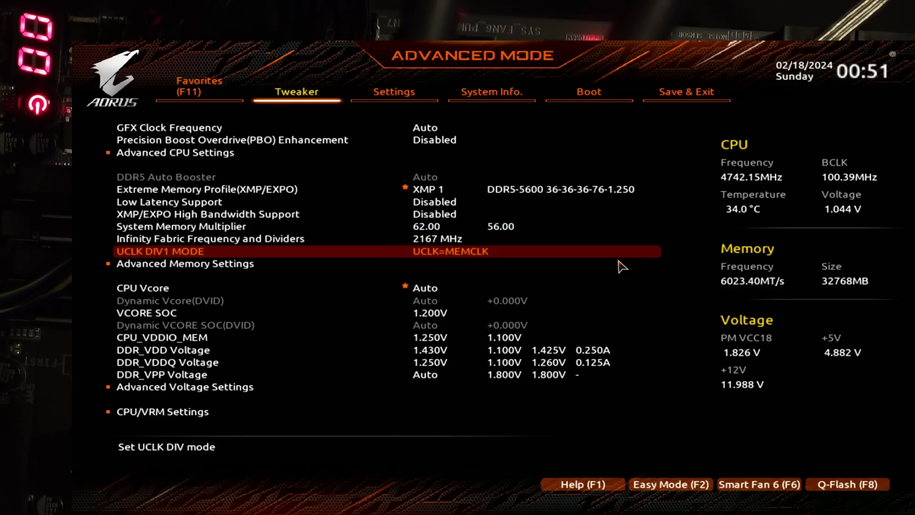
key("Down")
key("Down")
key("Down")
key("Down")
key("Down")
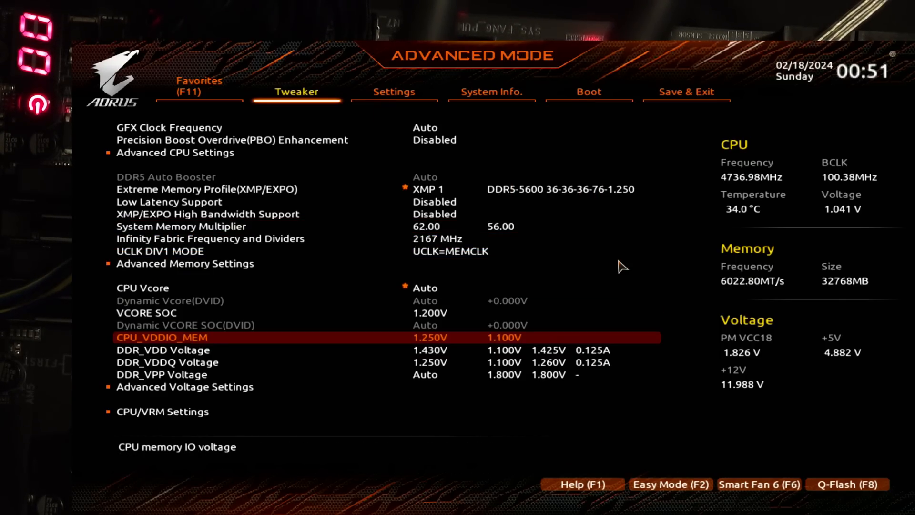
key("Up")
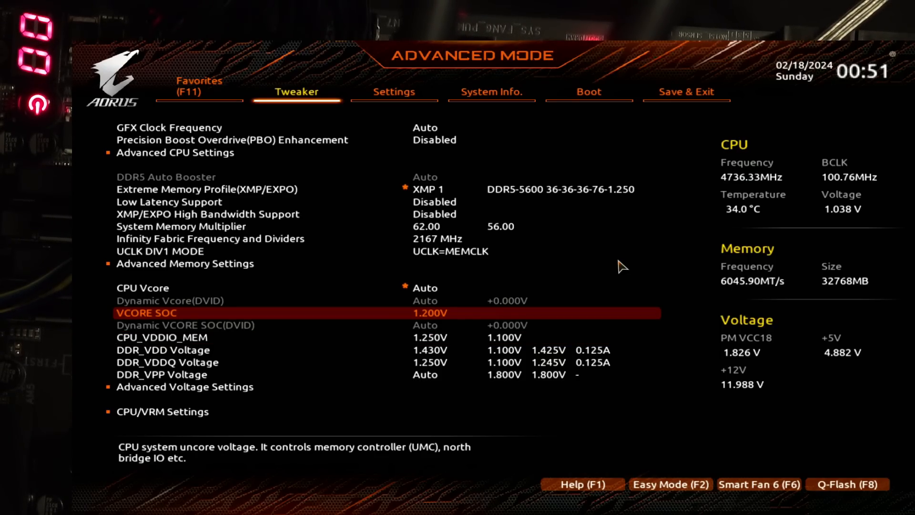
Step: Check the UCLK DIV1 MODE options and choose UCLK=MEMCLK
key("Up")
key("Up")
key("Up")
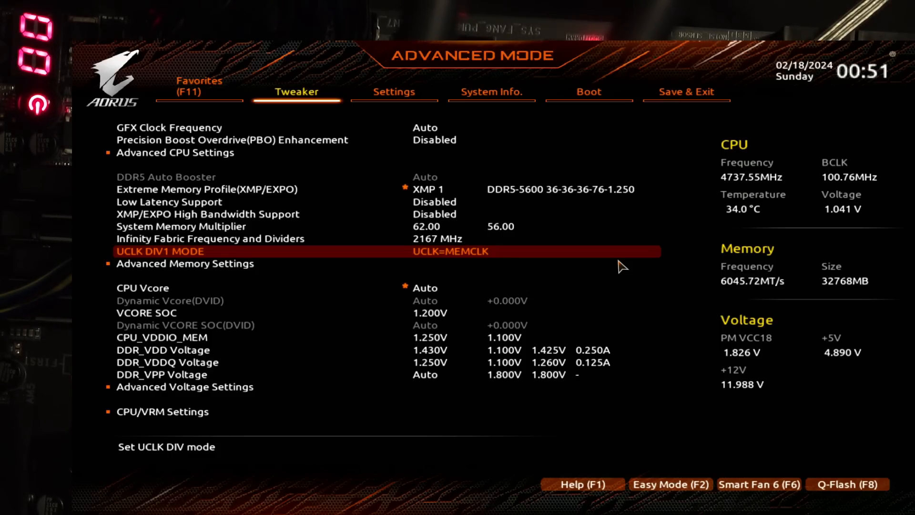
key("Return")
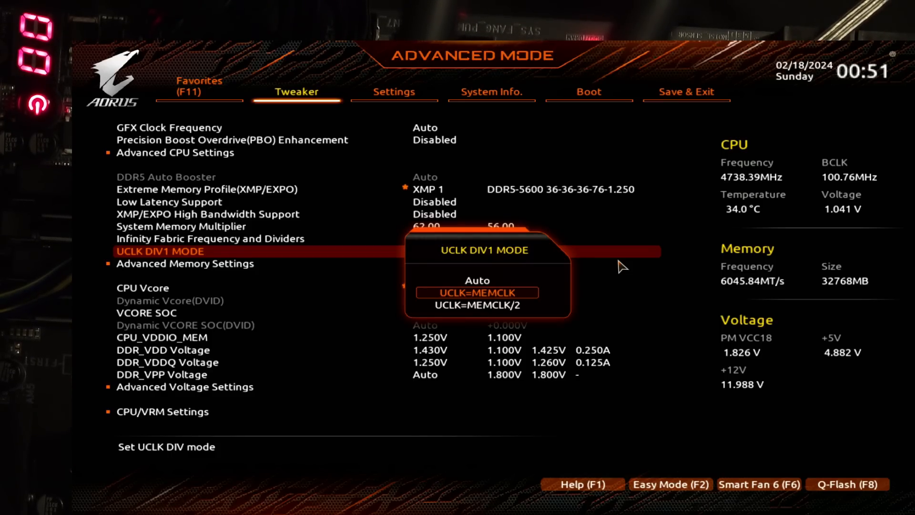
key("Return")
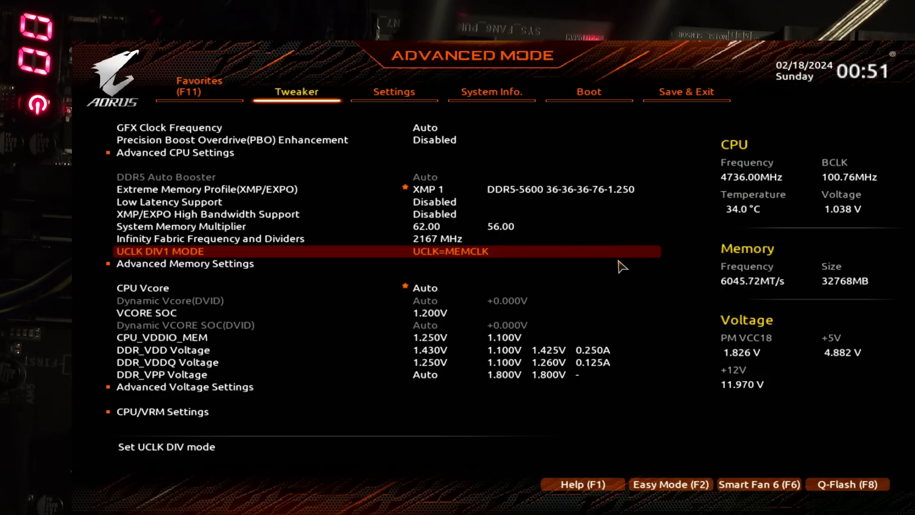
Step: Set the System Memory Multiplier back to 60.00
key("Up")
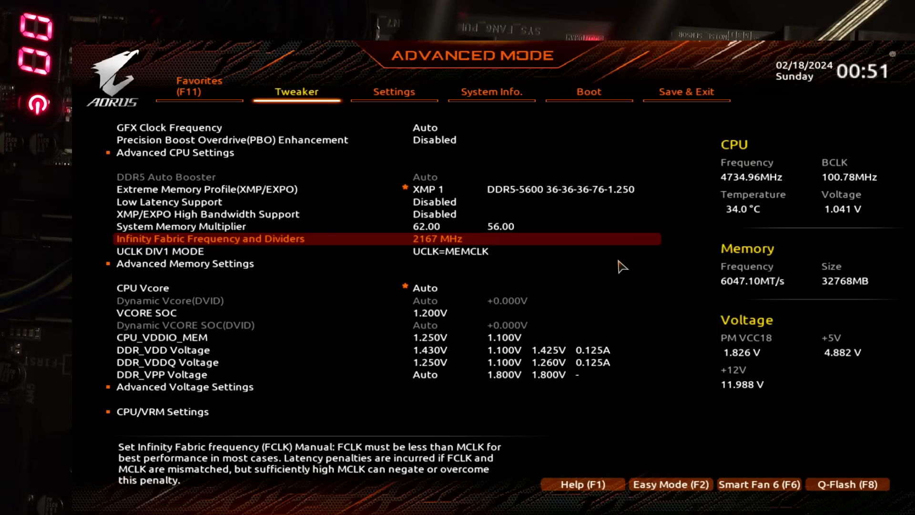
key("Up")
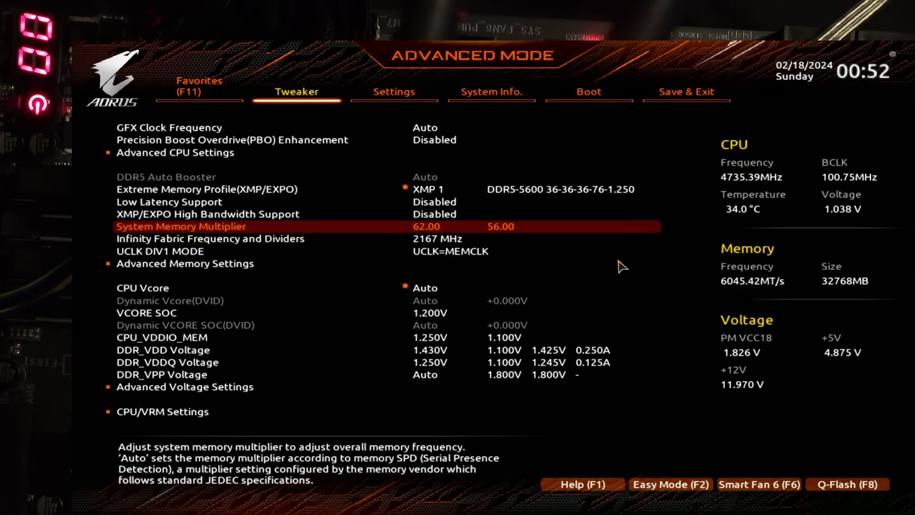
key("Return")
key("Up")
key("Return")
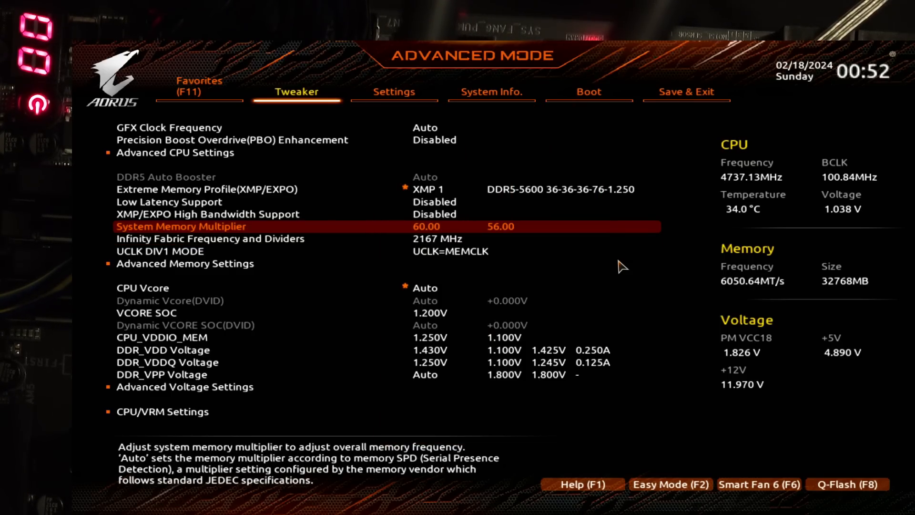
Step: Reopen the memory subtimings in the advanced memory settings and examine the primary timings down to tRP
key("Down")
key("Down")
key("Down")
key("Return")
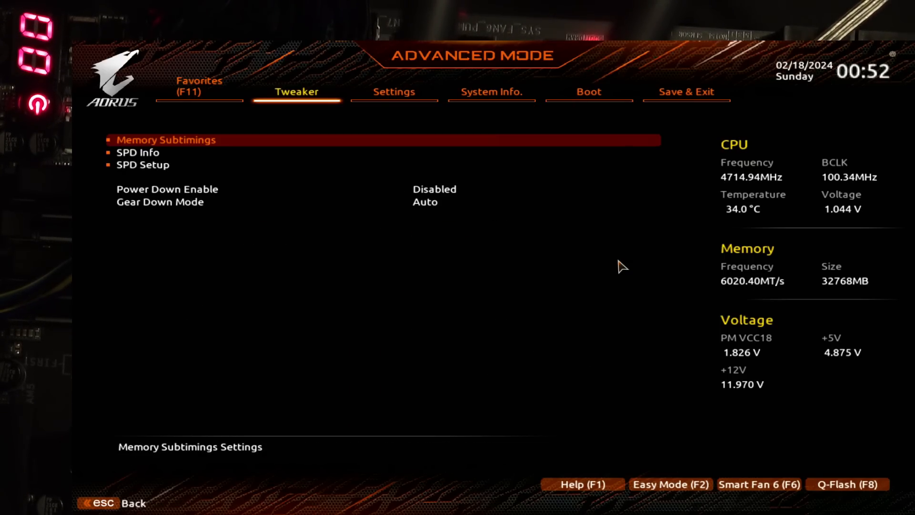
key("Return")
key("Down")
key("Down")
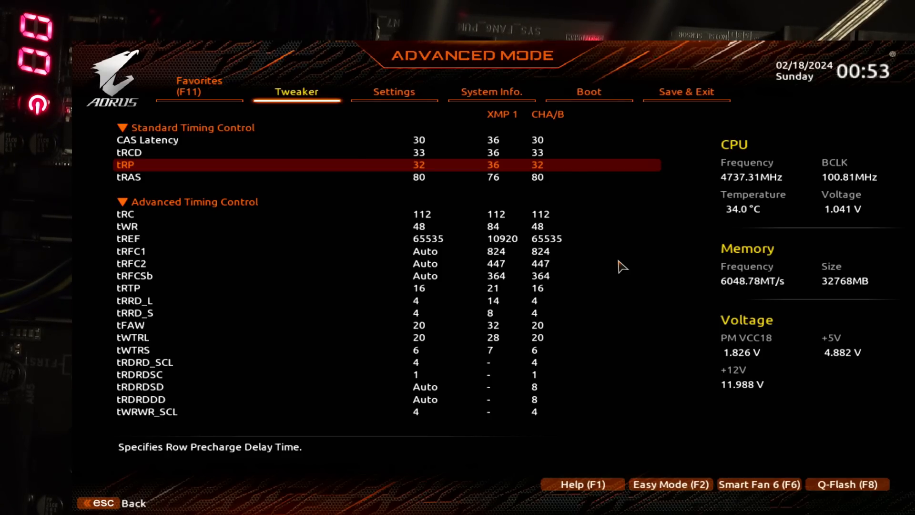
Step: Leave and re-enter the memory subtimings, and compare CAS Latency, tRCD and tRP under Standard Timing Control
key("Escape")
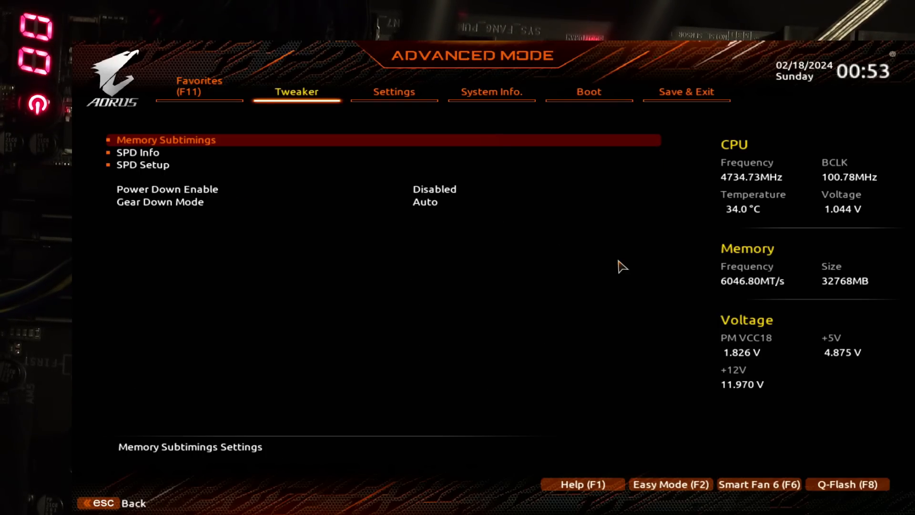
key("Return")
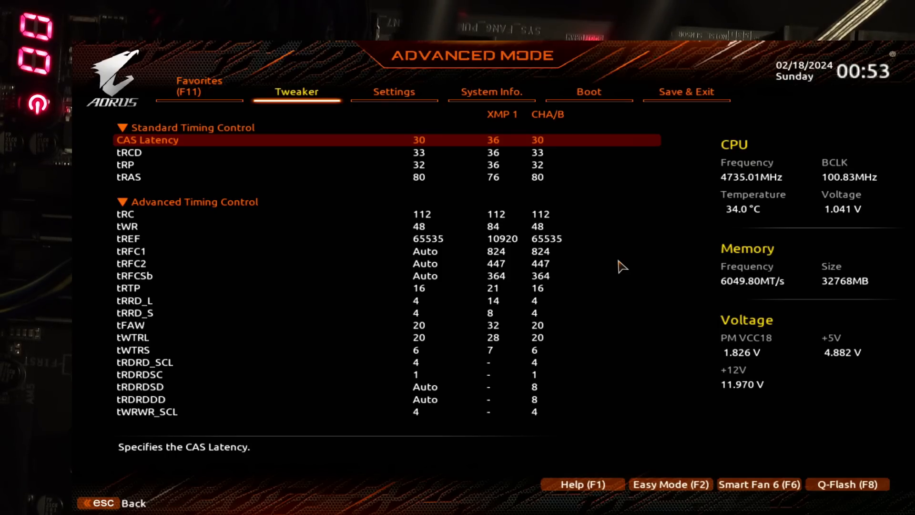
key("Down")
key("Down")
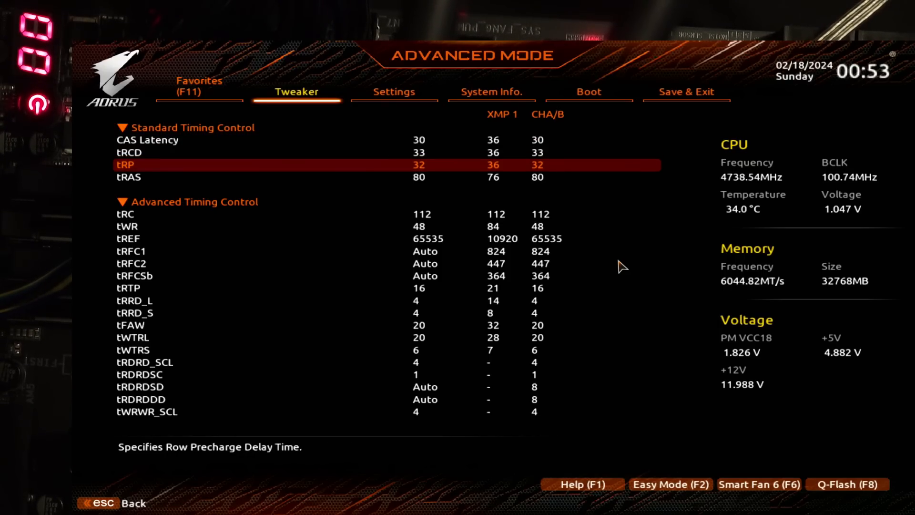
key("Up")
key("Up")
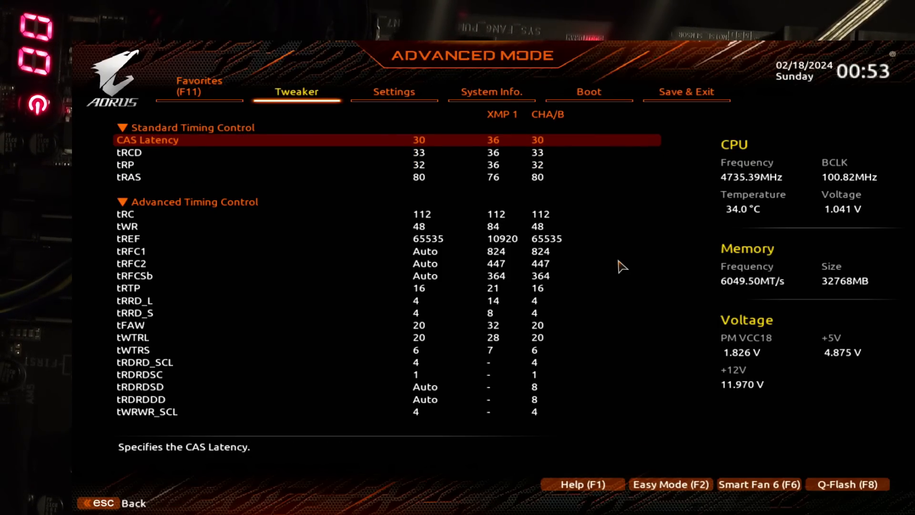
Step: Return to the main tweaker settings and examine the DDR_VDD Voltage setting
key("Escape")
key("Escape")
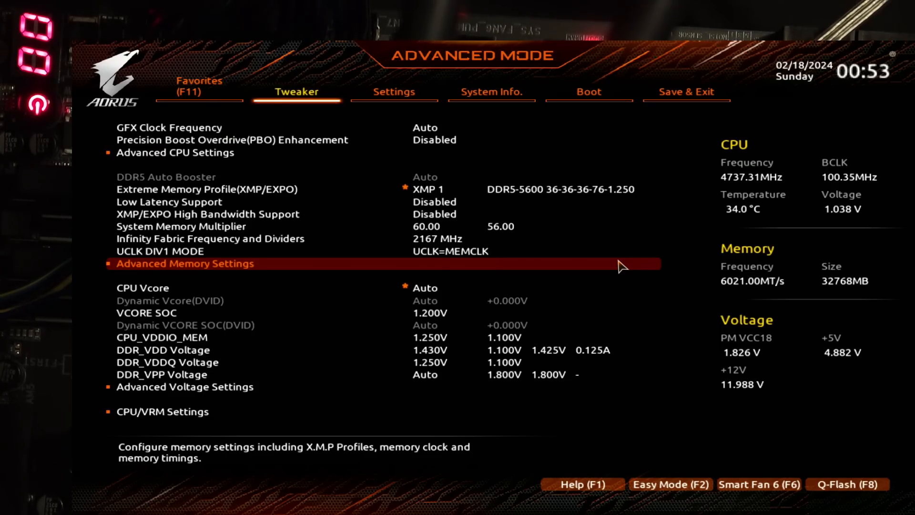
key("Down")
key("Down")
key("Down")
key("Down")
key("Down")
key("Down")
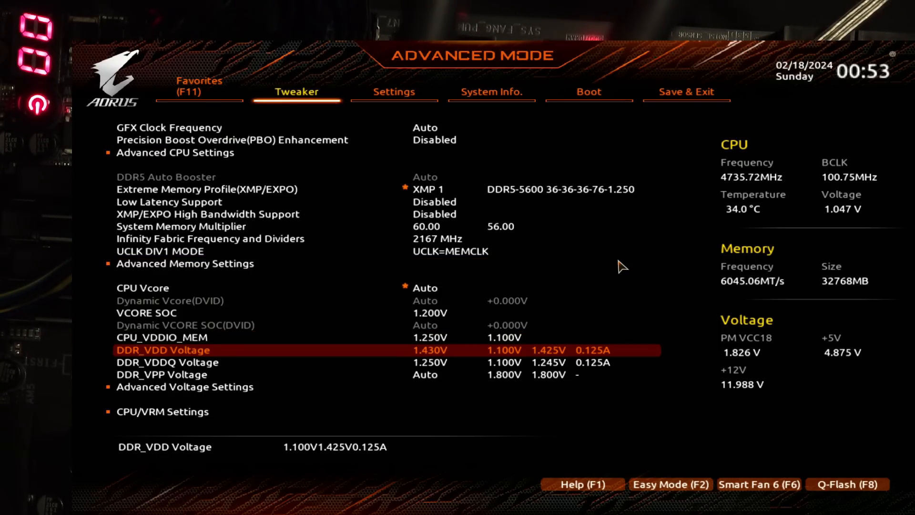